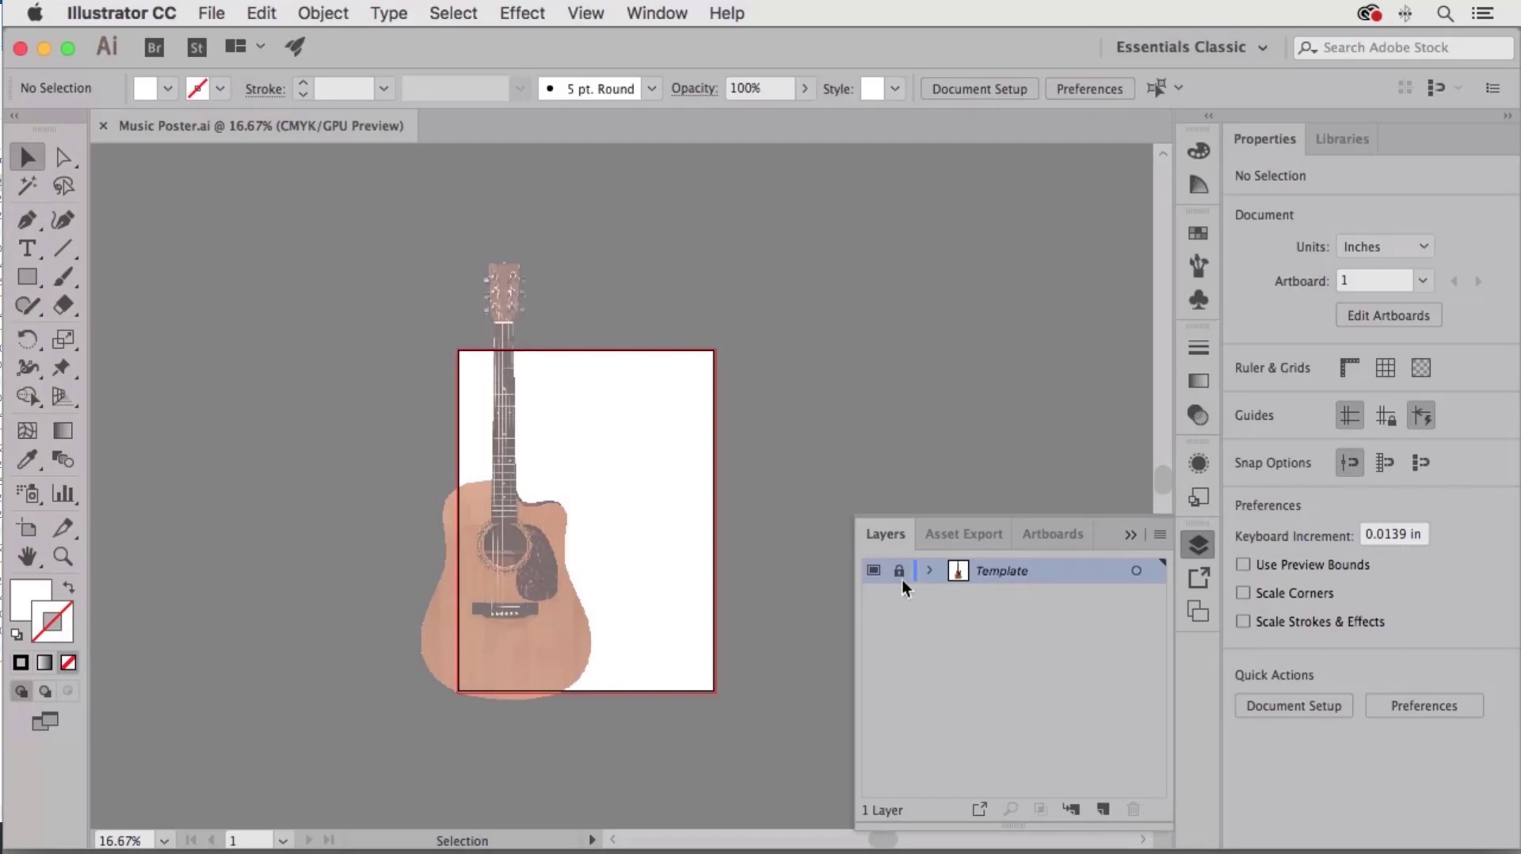
# - Create a new layer named "Guitar" above the Template layer
pyautogui.keyDown('alt'); pyautogui.click(1104, 809); pyautogui.keyUp('alt')
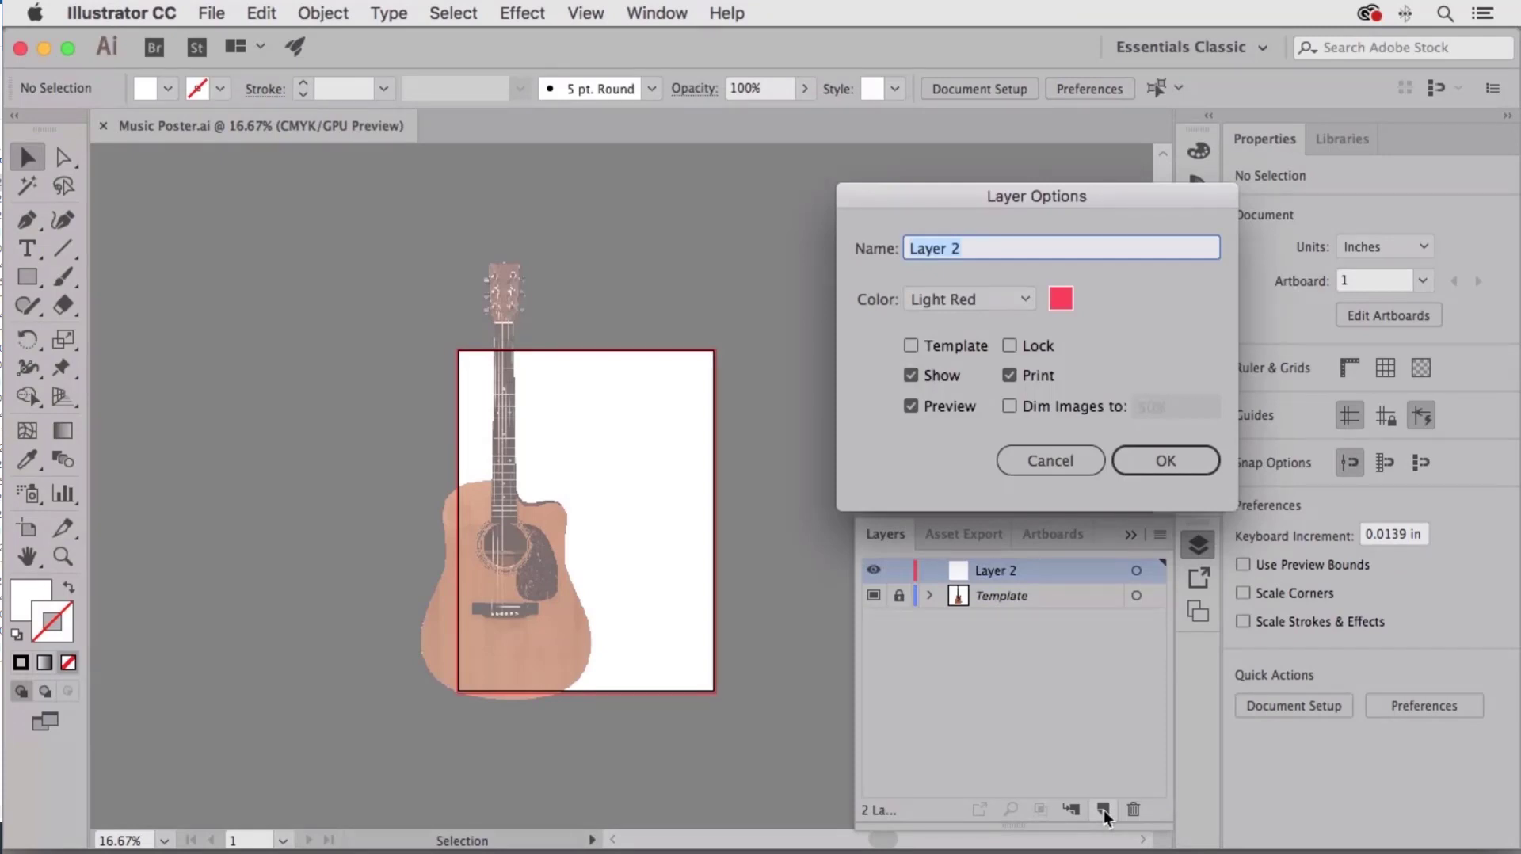
pyautogui.write('Guitar')
pyautogui.click(1175, 458)
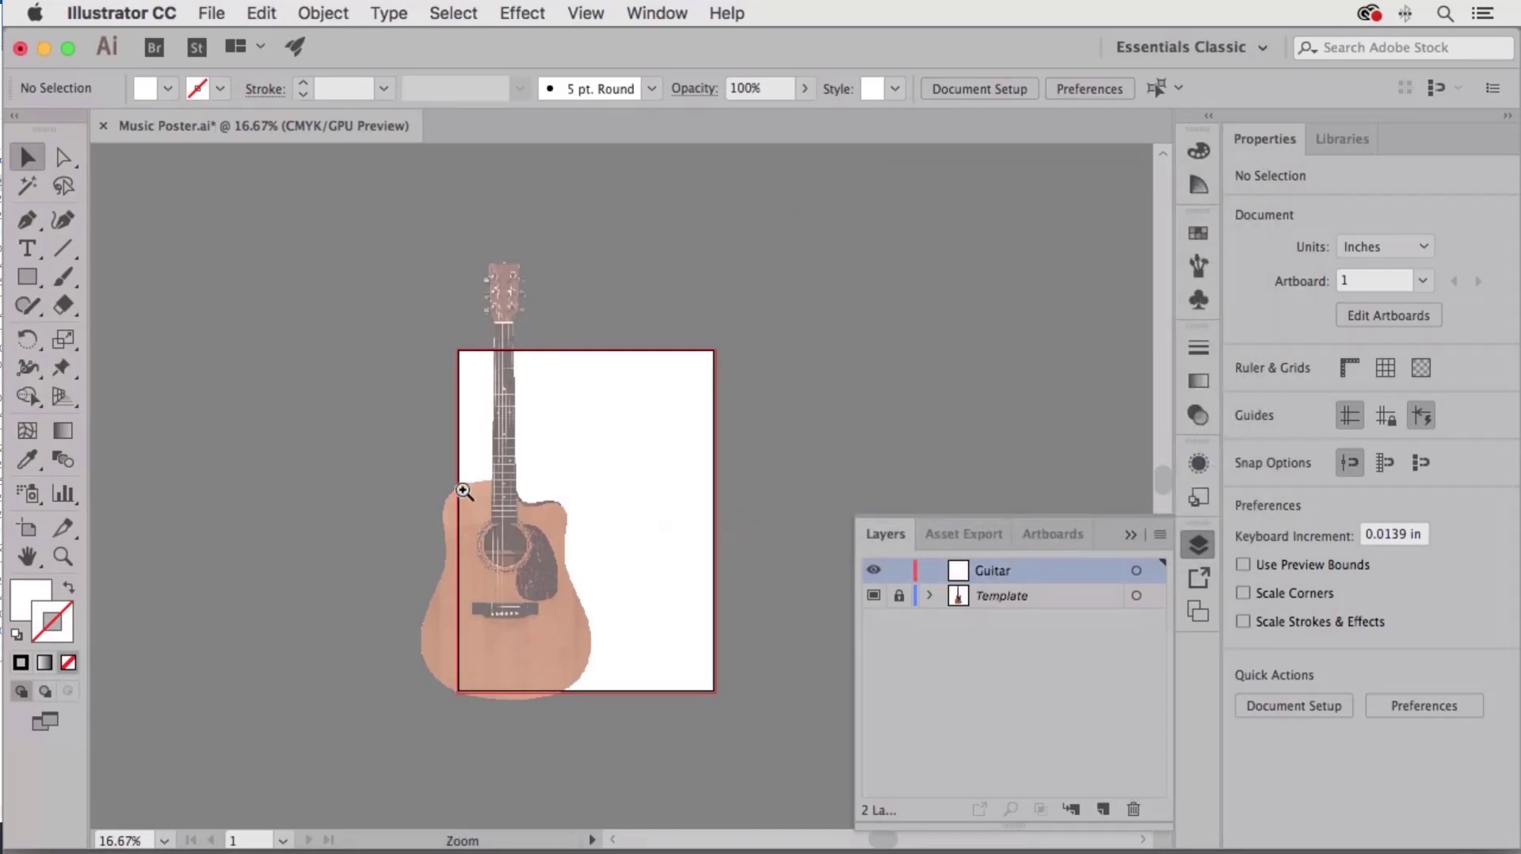
# - Pick the Pen tool and turn off Smart Guides for tracing the guitar body
pyautogui.press('super+space')
pyautogui.moveTo(463, 486); pyautogui.dragTo(800, 683)
pyautogui.press('space')
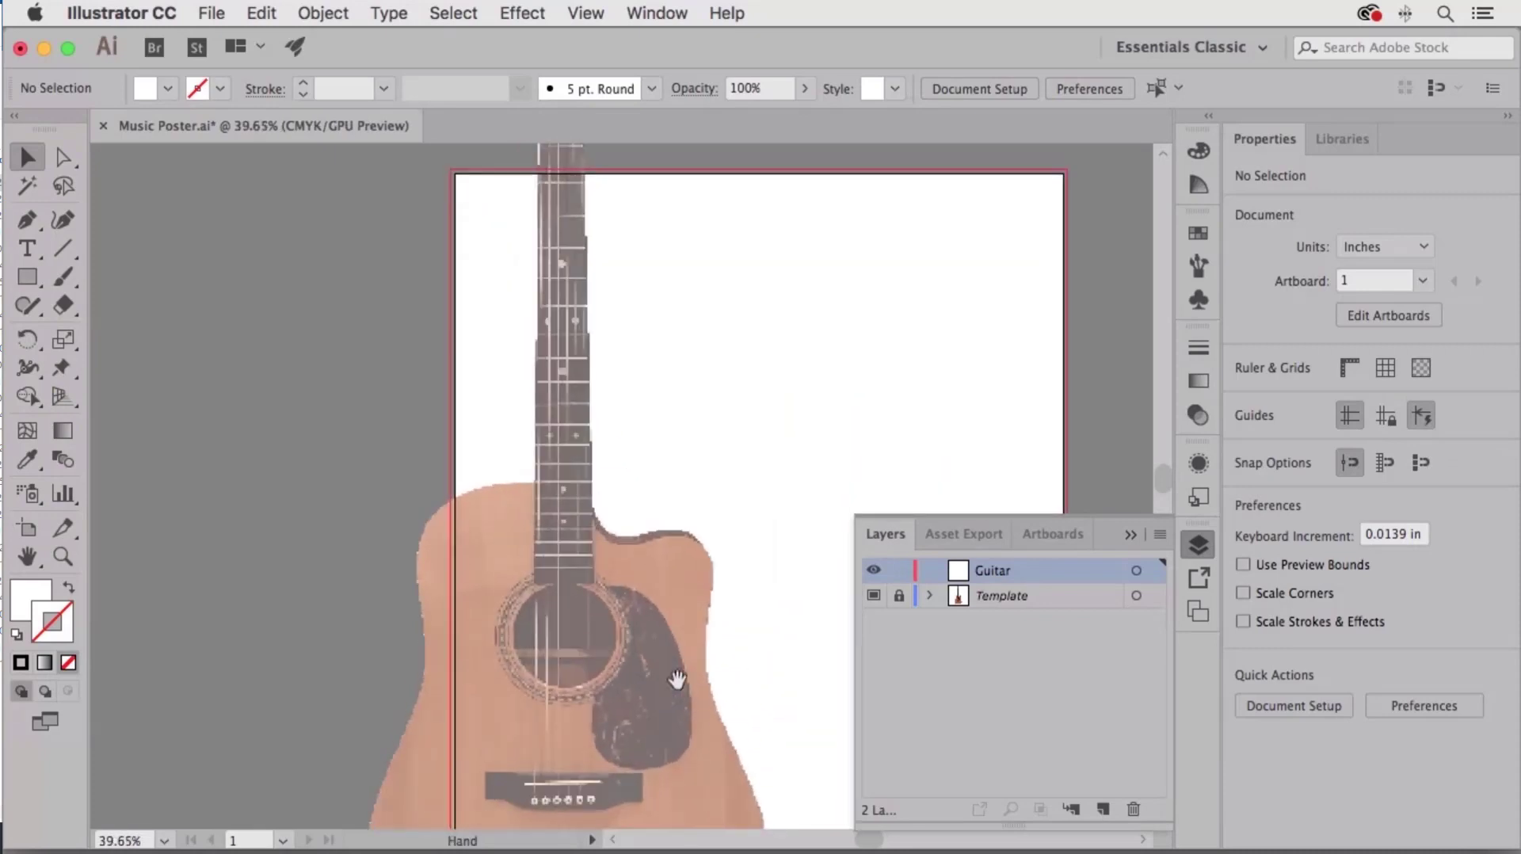
pyautogui.moveTo(676, 679); pyautogui.dragTo(601, 491)
pyautogui.press('super+space')
pyautogui.moveTo(519, 431); pyautogui.dragTo(633, 536)
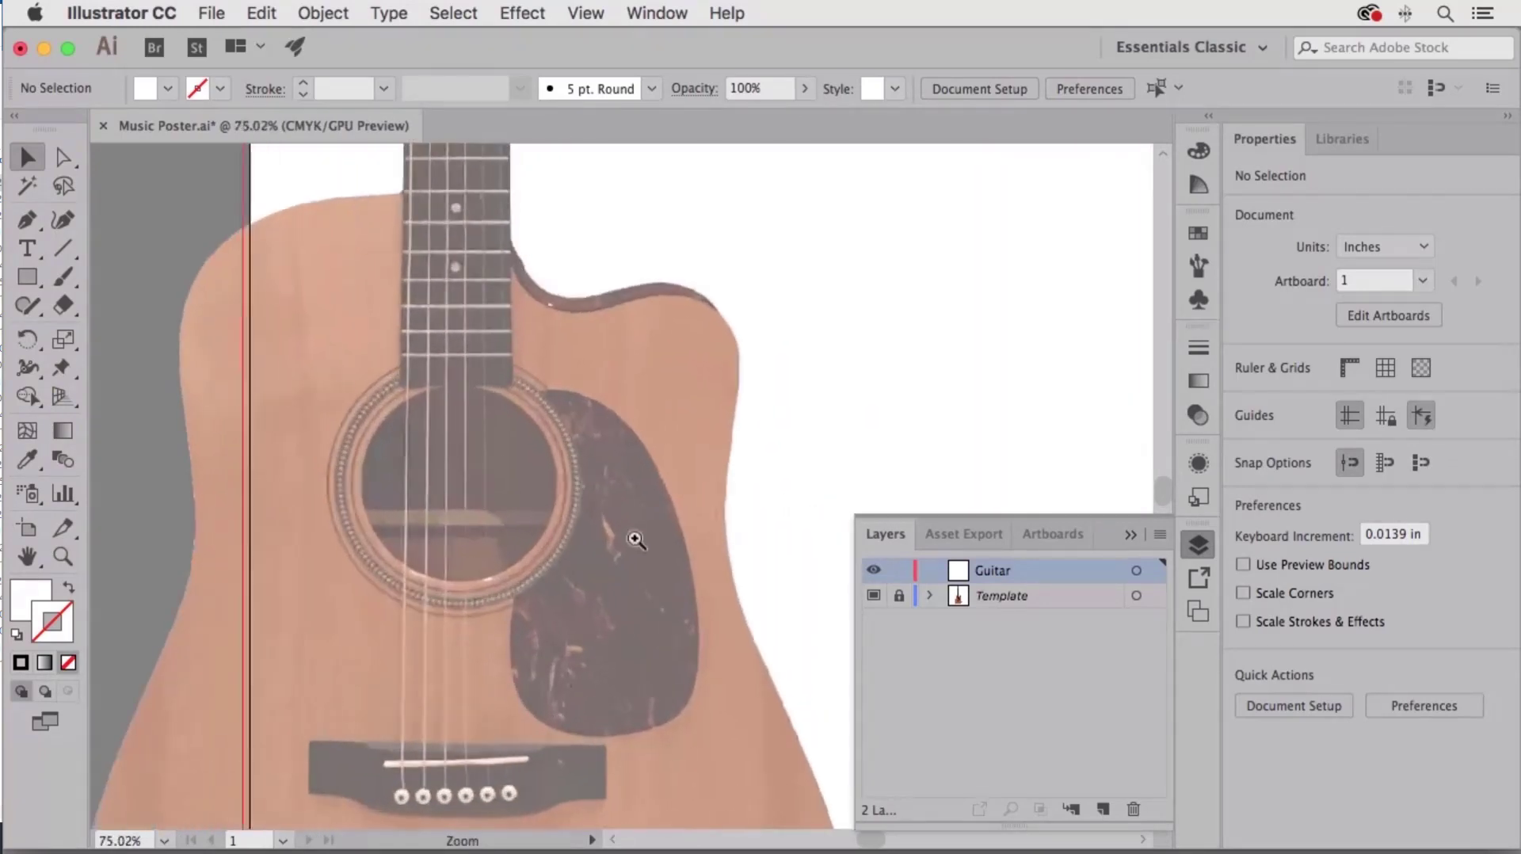
pyautogui.press('space')
pyautogui.moveTo(491, 343); pyautogui.dragTo(686, 496)
pyautogui.press('super+space')
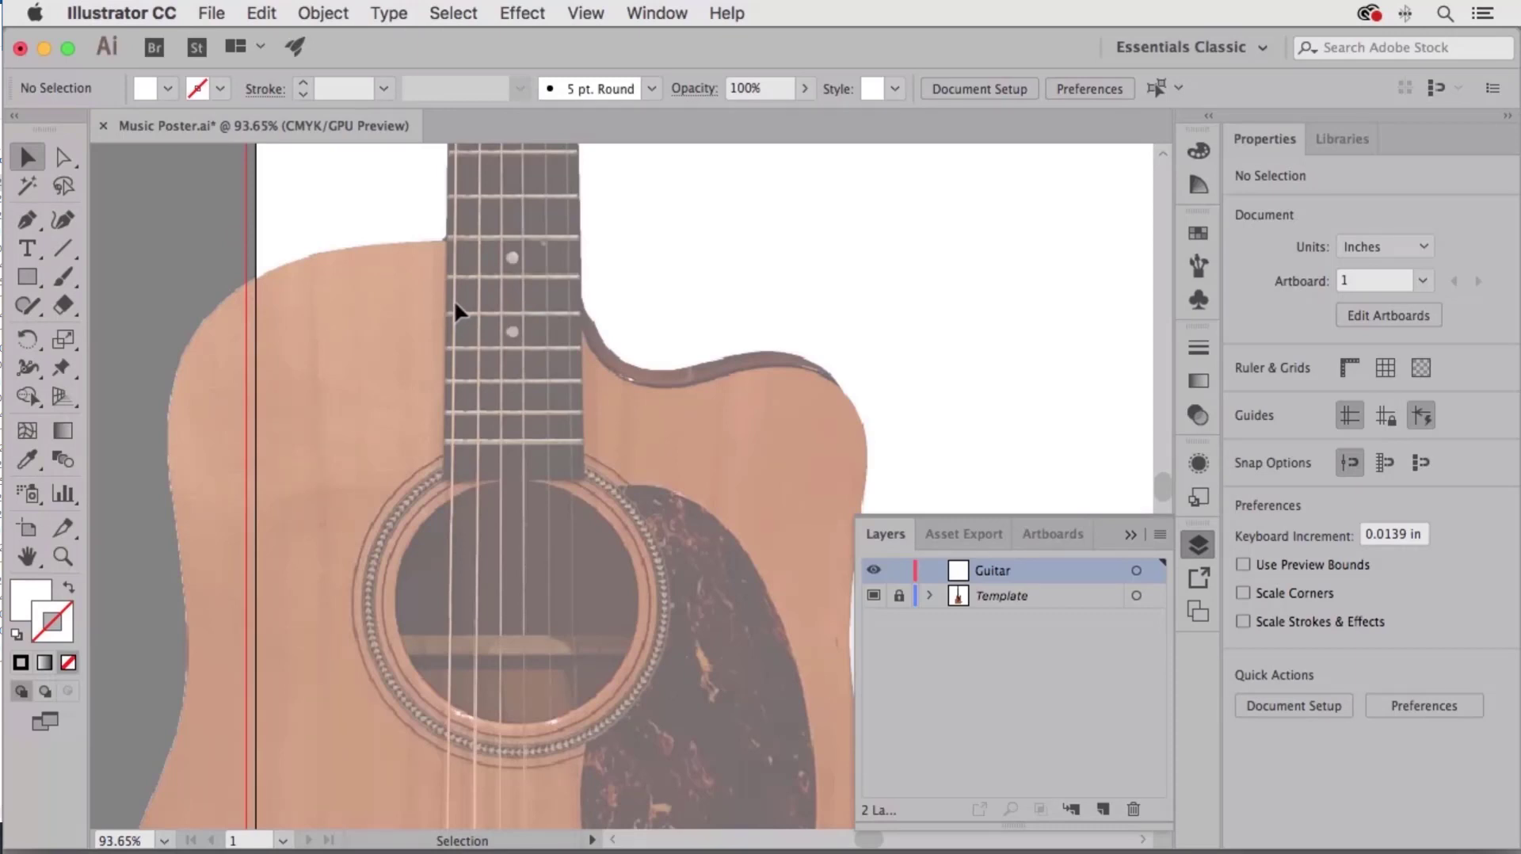
pyautogui.click(1199, 544)
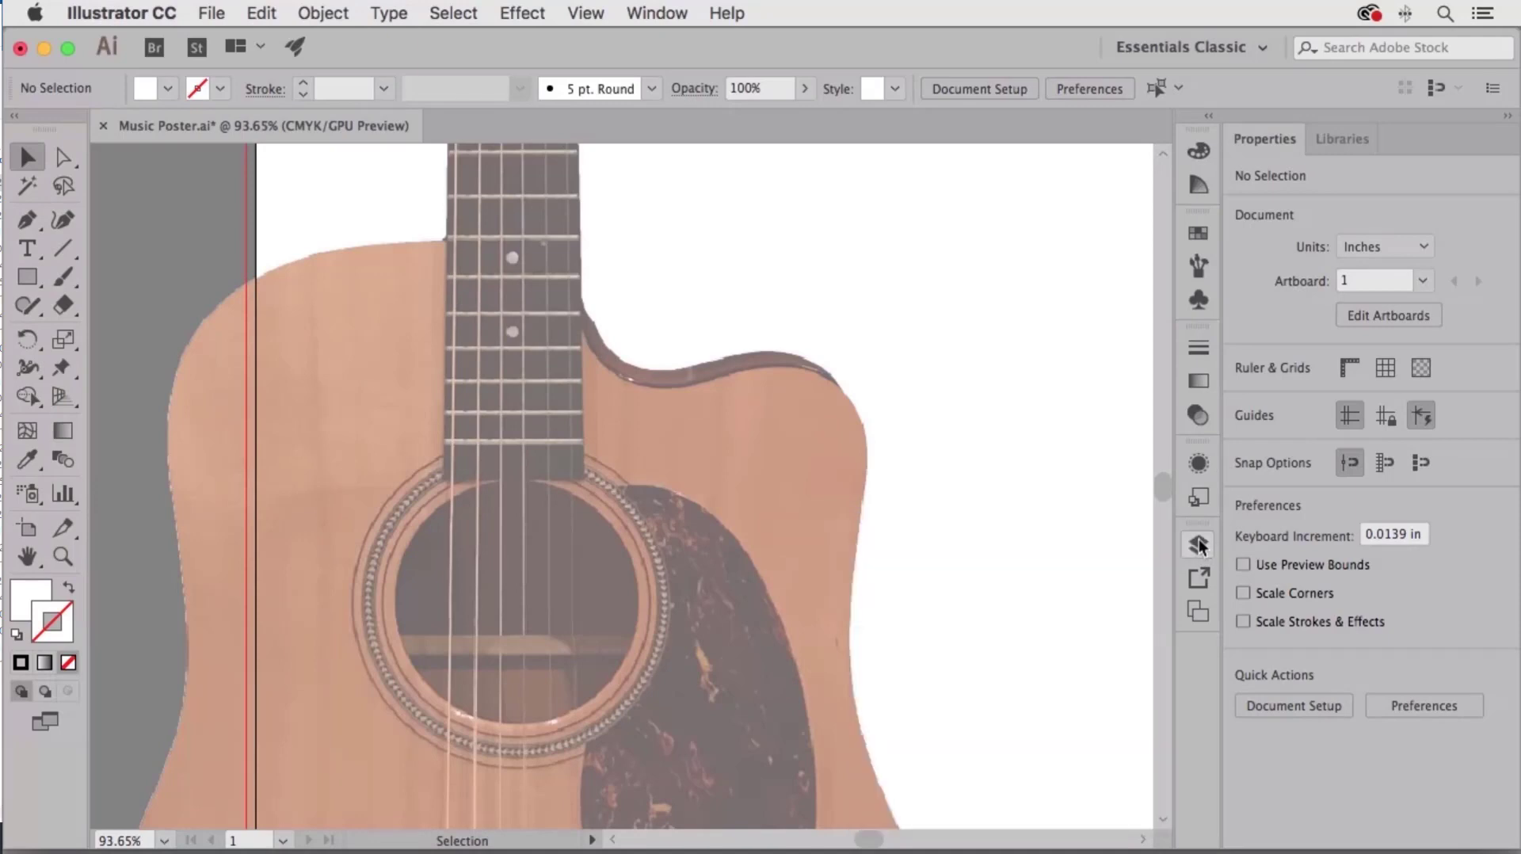
pyautogui.click(25, 223)
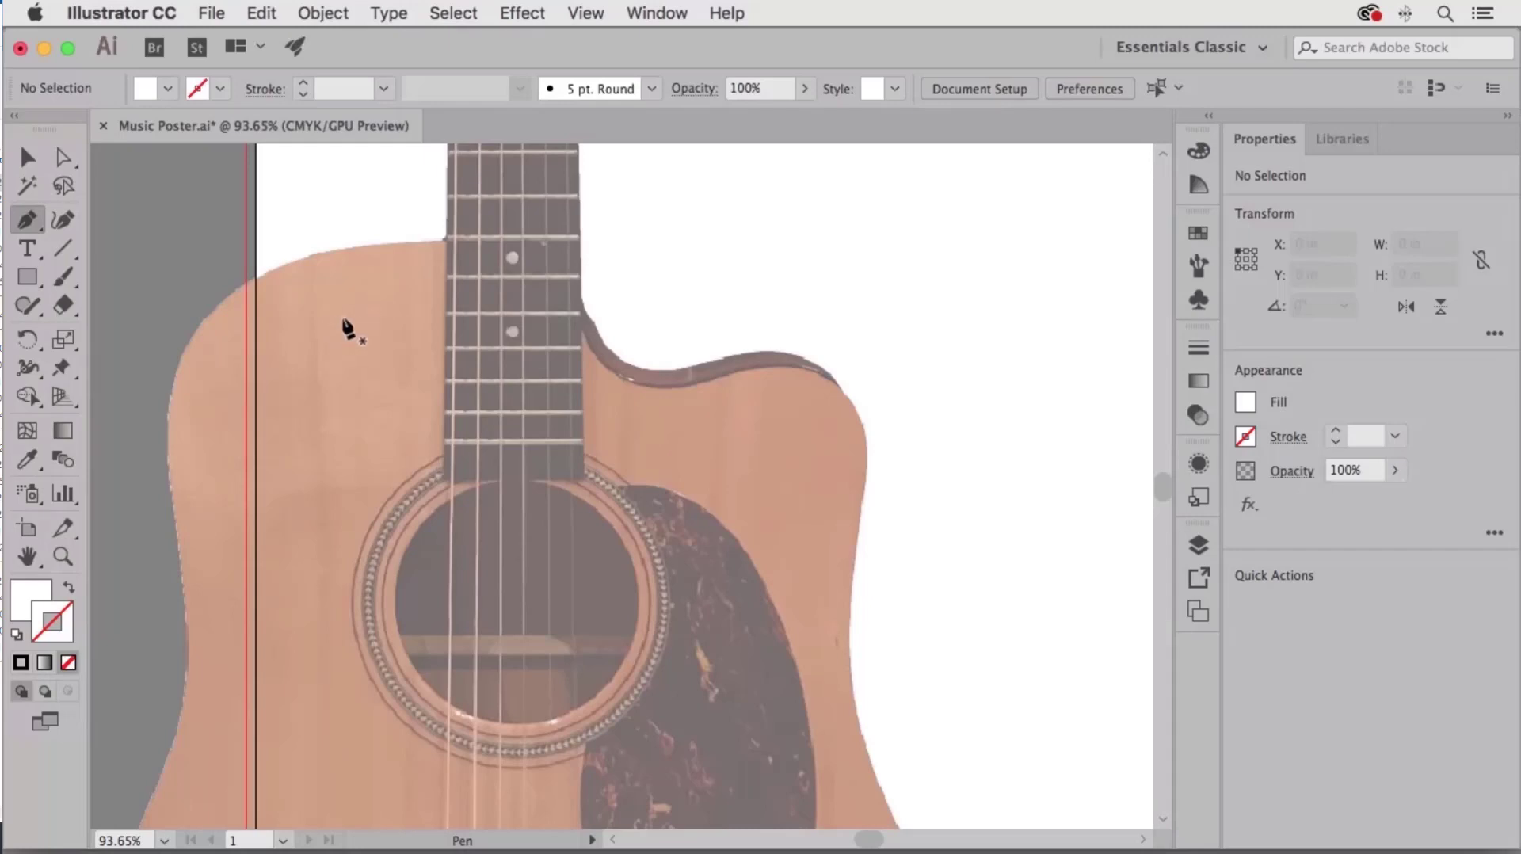
pyautogui.moveTo(413, 308); pyautogui.dragTo(420, 264)
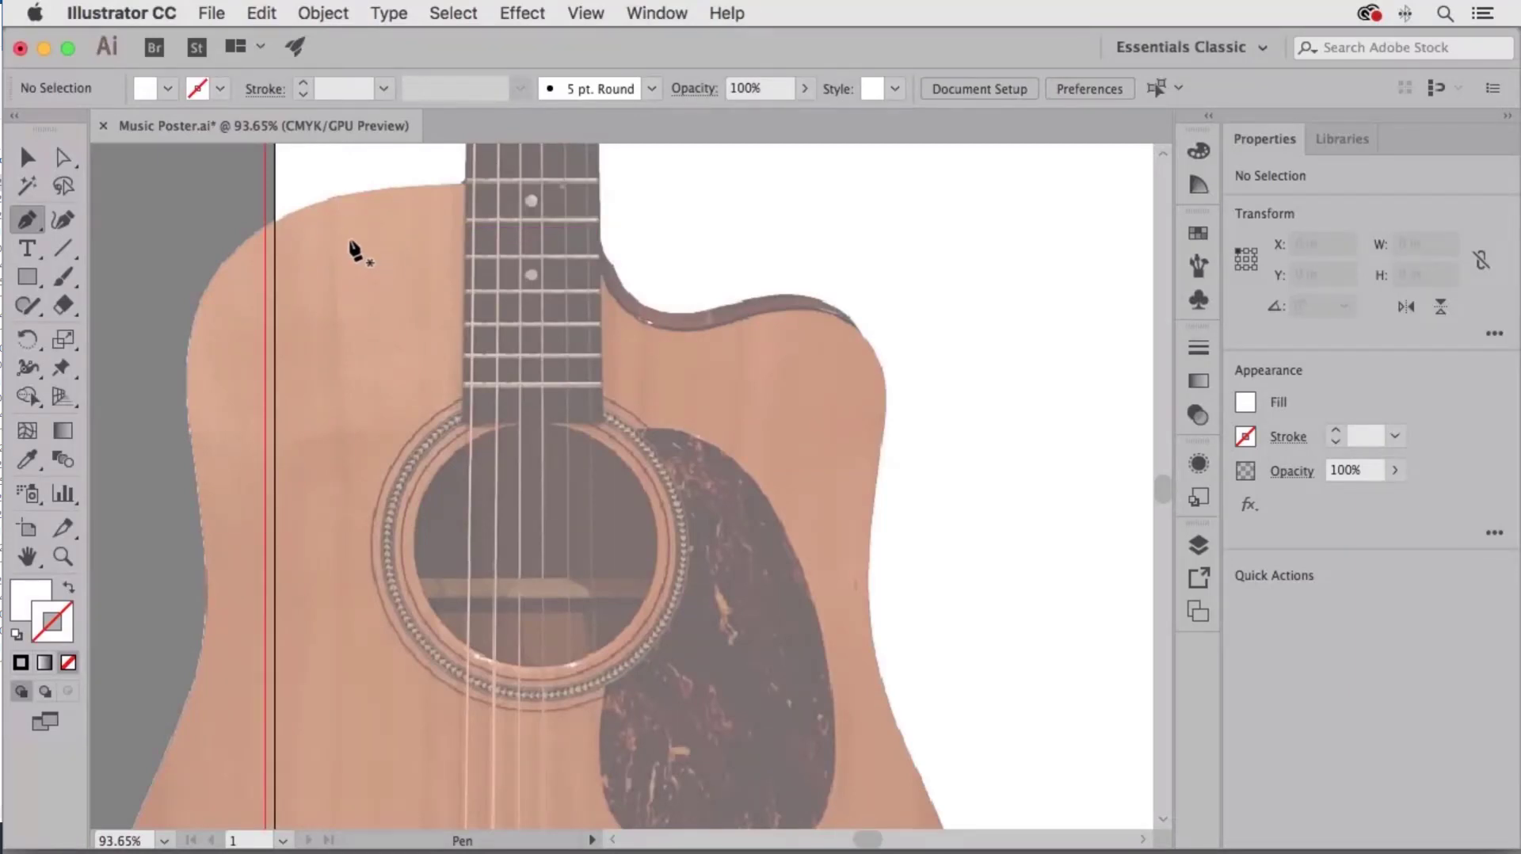
pyautogui.click(587, 14)
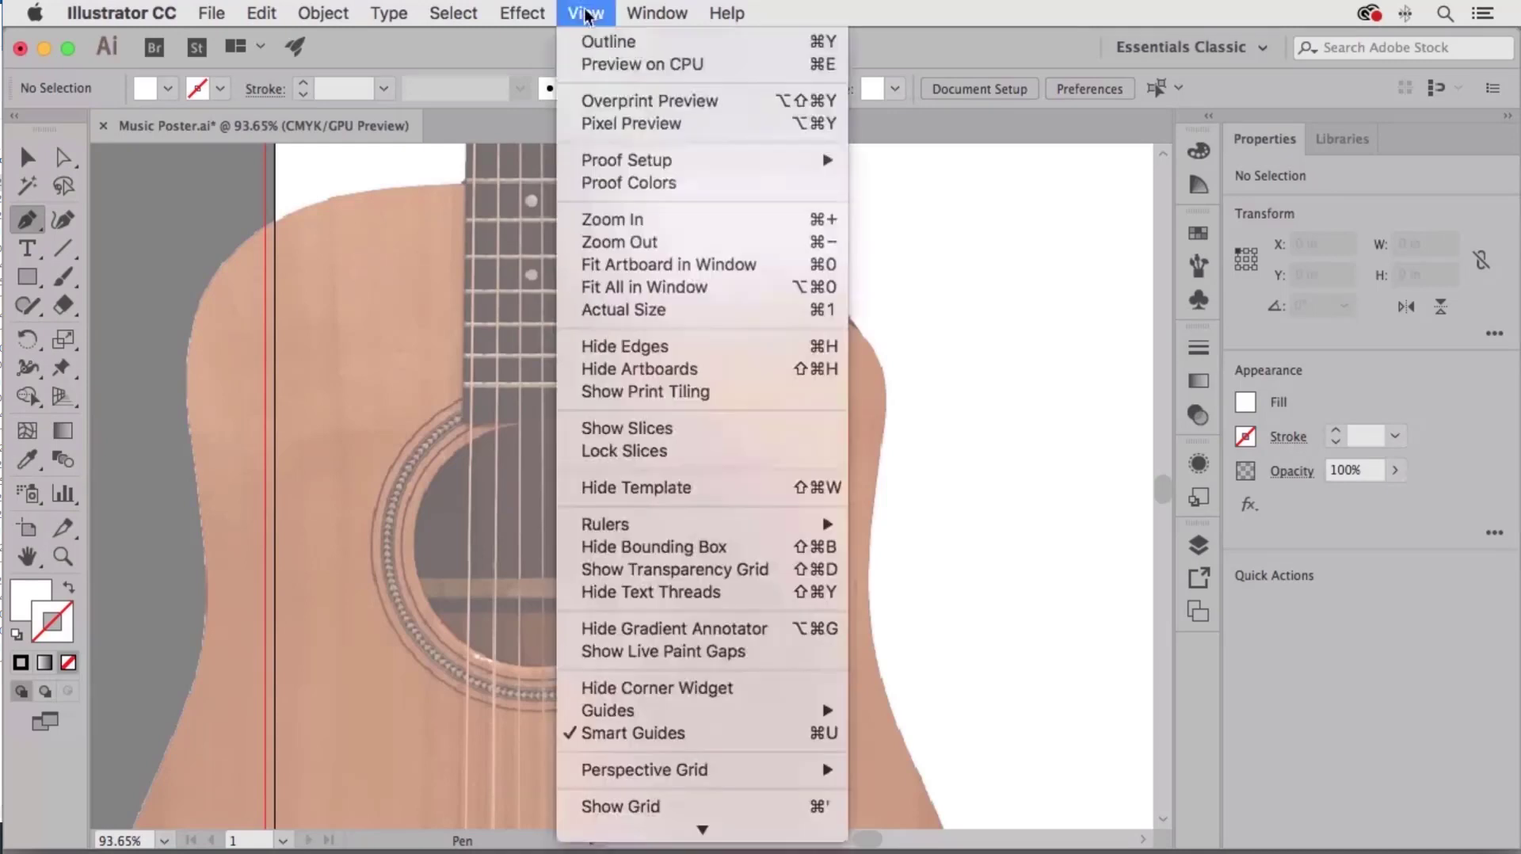
pyautogui.click(683, 733)
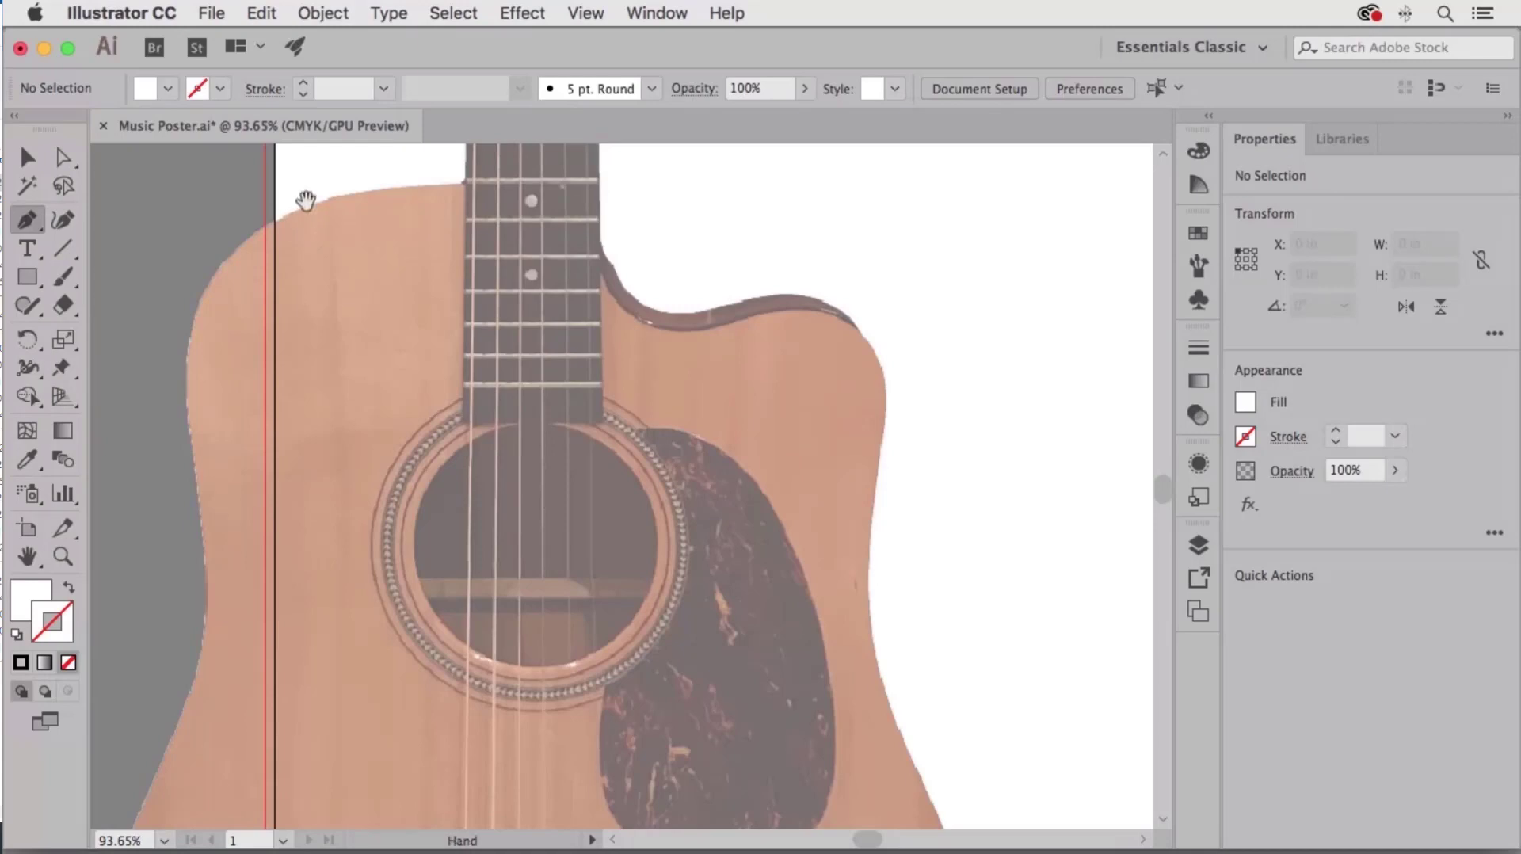
# - Draw an open practice path of five straight zigzag segments on the blank artboard beside the guitar neck, and end it
pyautogui.moveTo(306, 203); pyautogui.dragTo(393, 398)
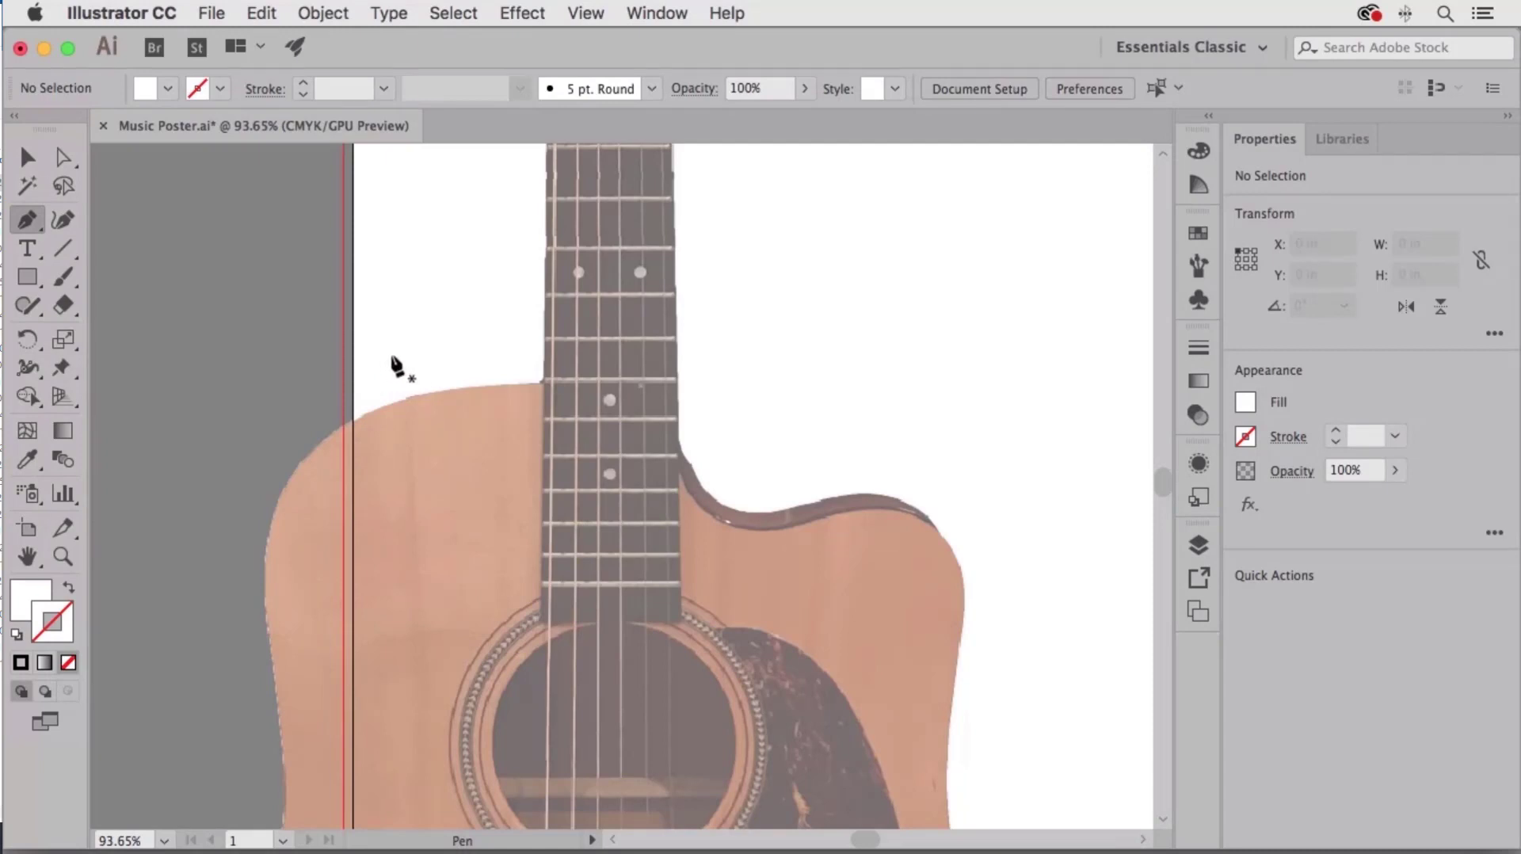
pyautogui.click(737, 275)
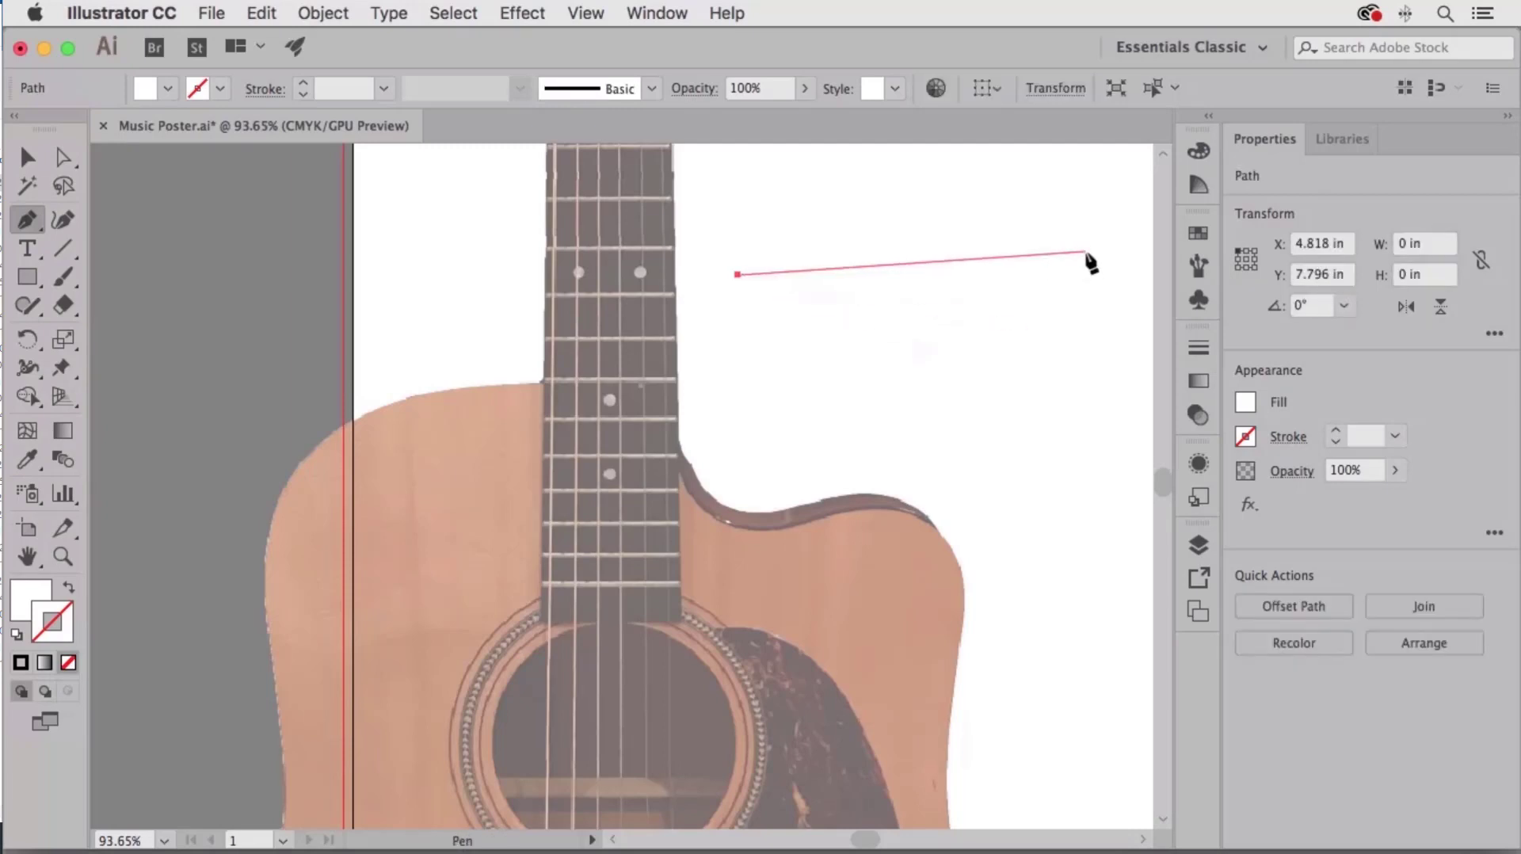
pyautogui.click(1085, 251)
pyautogui.click(1086, 436)
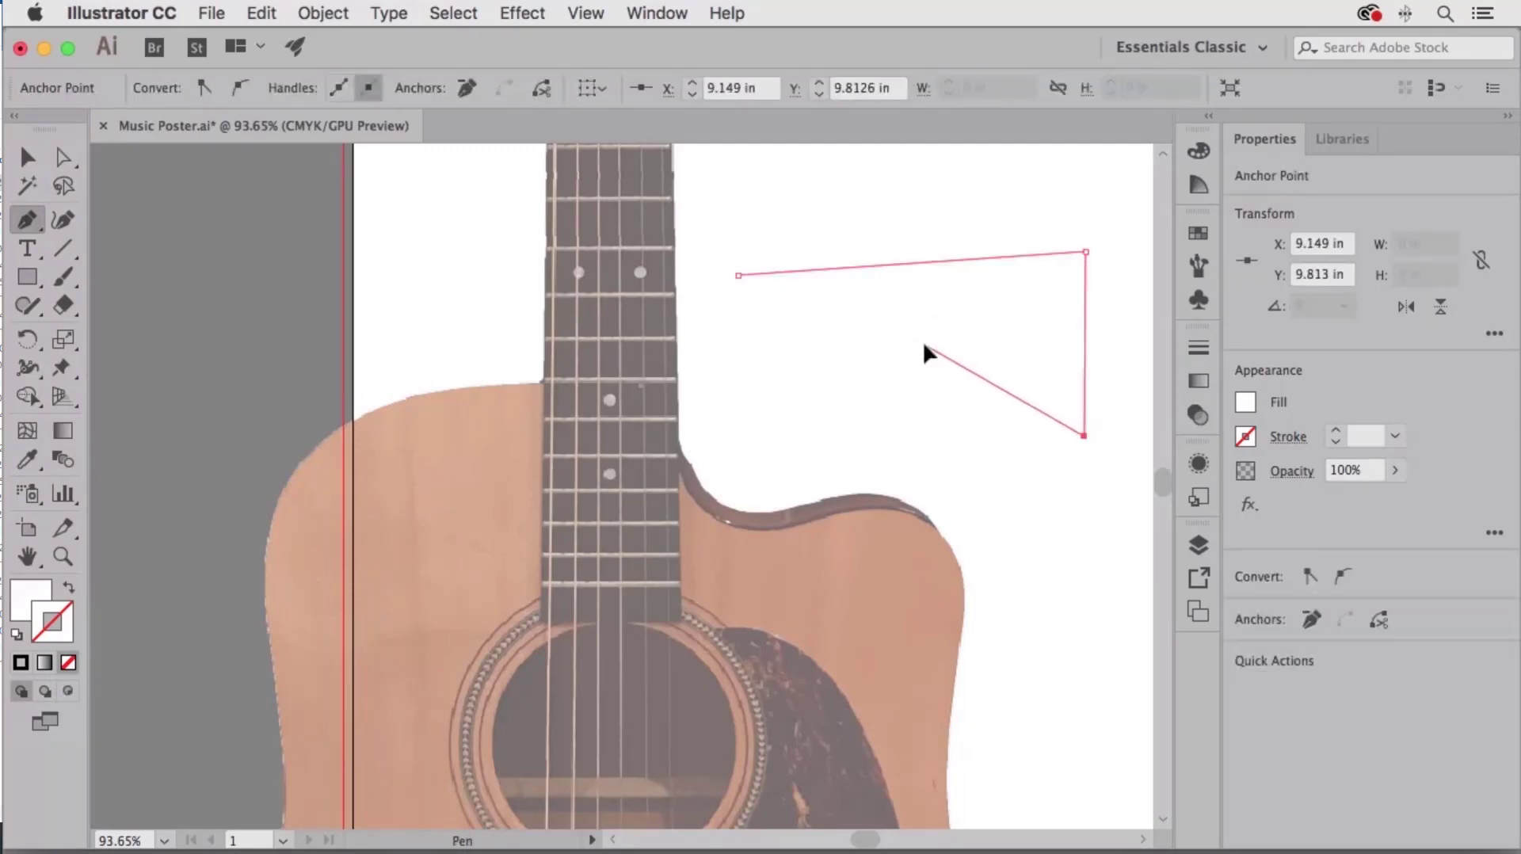
pyautogui.click(922, 343)
pyautogui.click(855, 418)
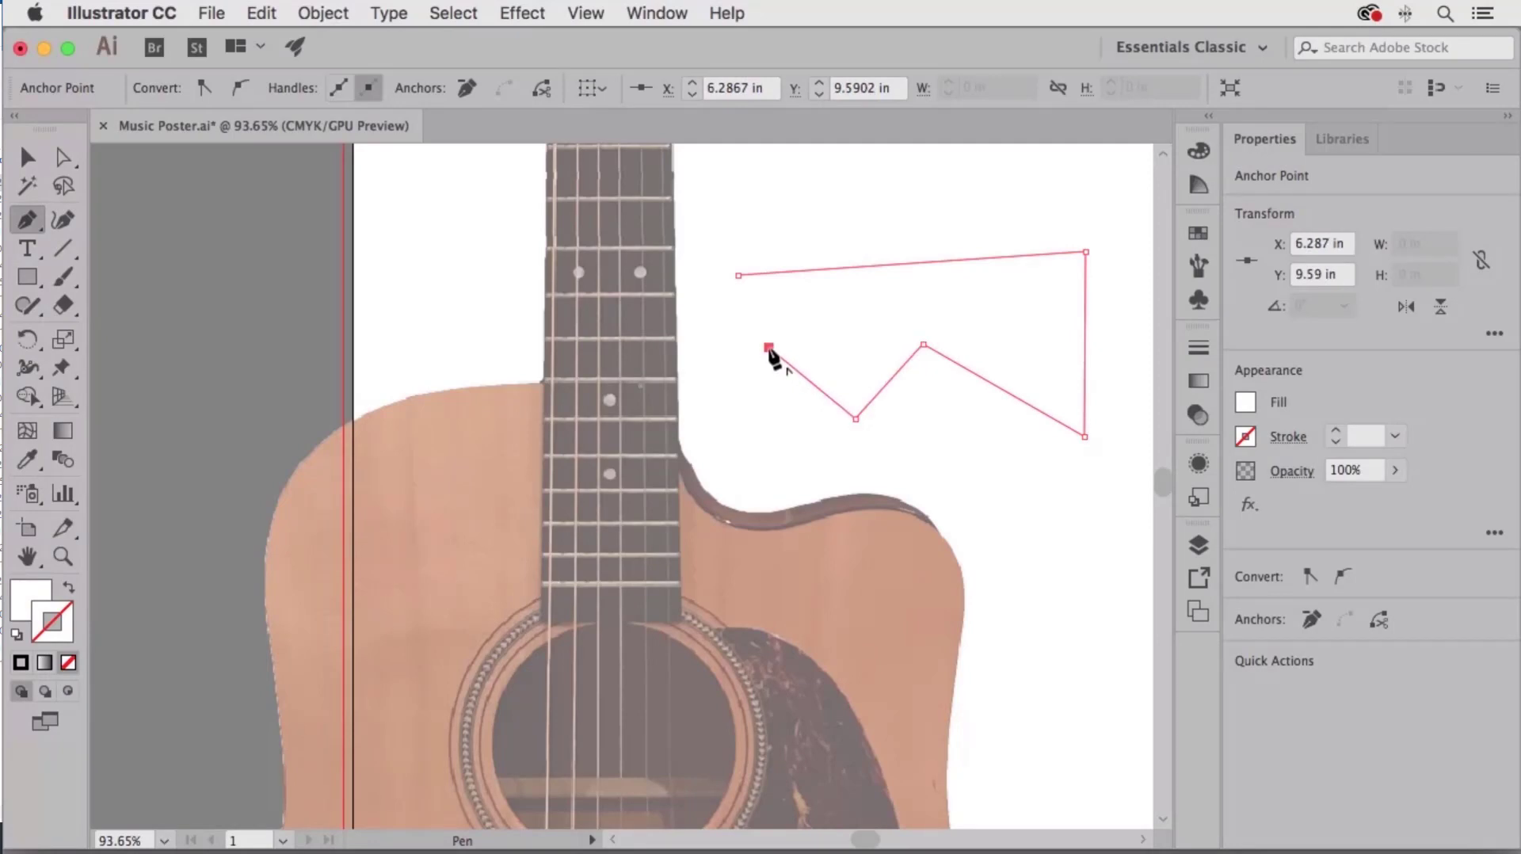
pyautogui.click(768, 346)
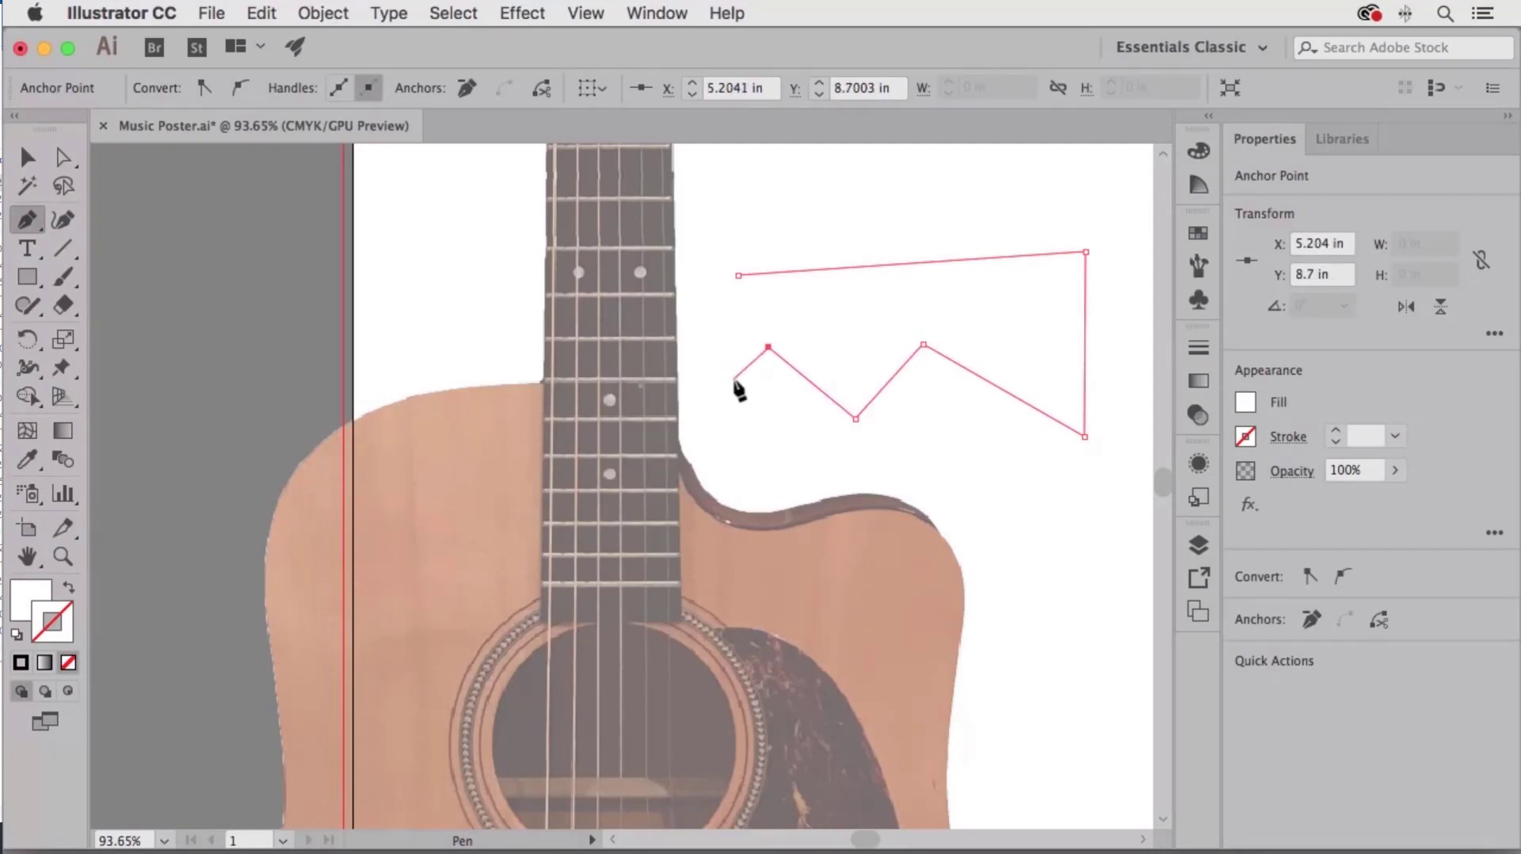
pyautogui.keyDown('super'); pyautogui.click(739, 390); pyautogui.keyUp('super')
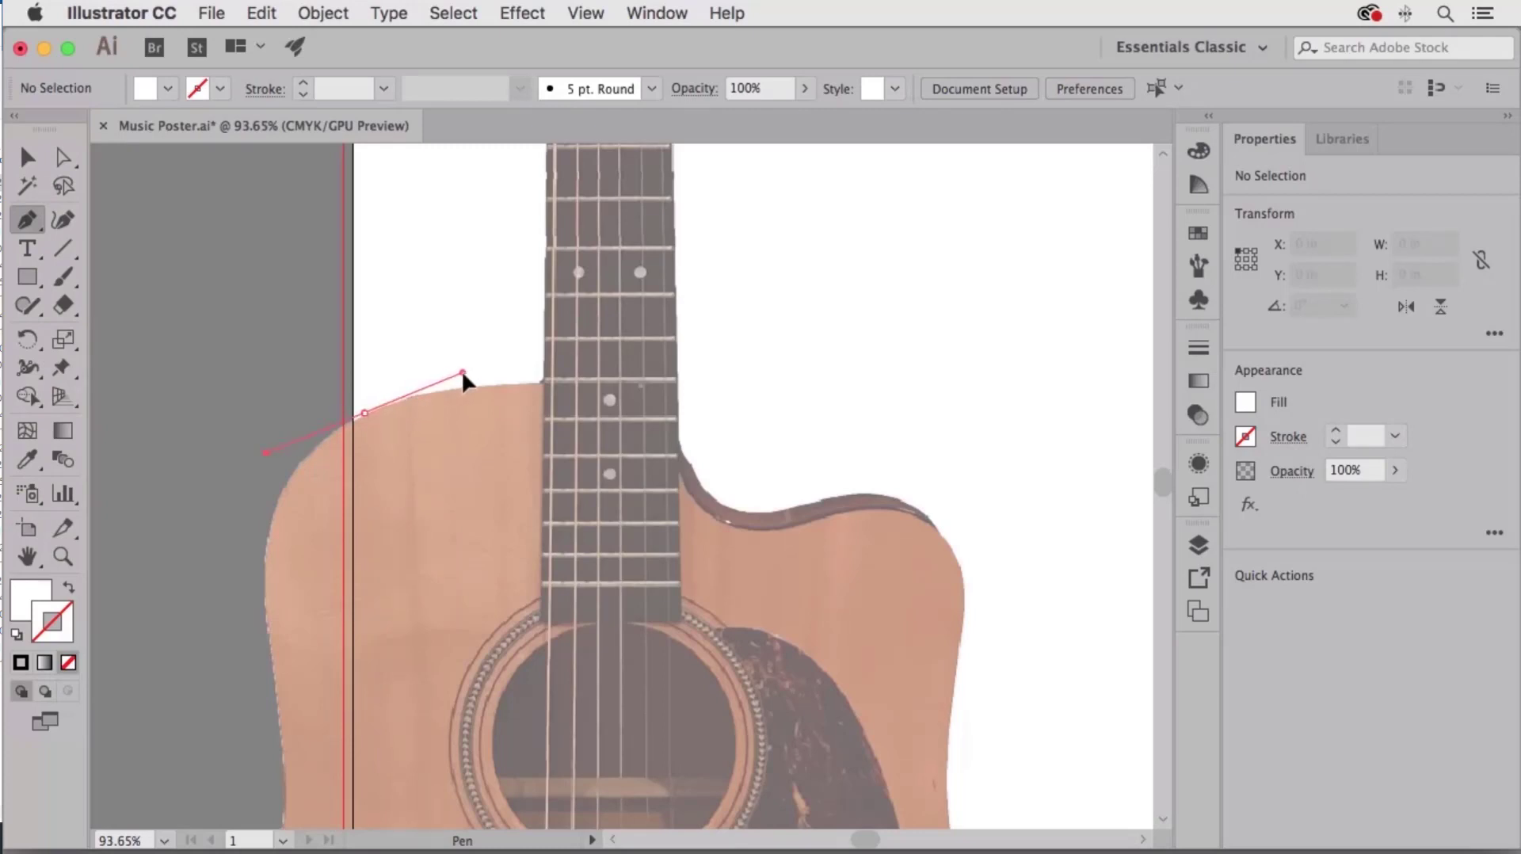
# - Start the body outline with a smooth anchor on the upper-left shoulder and curve it across the neck to the start of the cutaway
pyautogui.moveTo(463, 371); pyautogui.dragTo(463, 371)
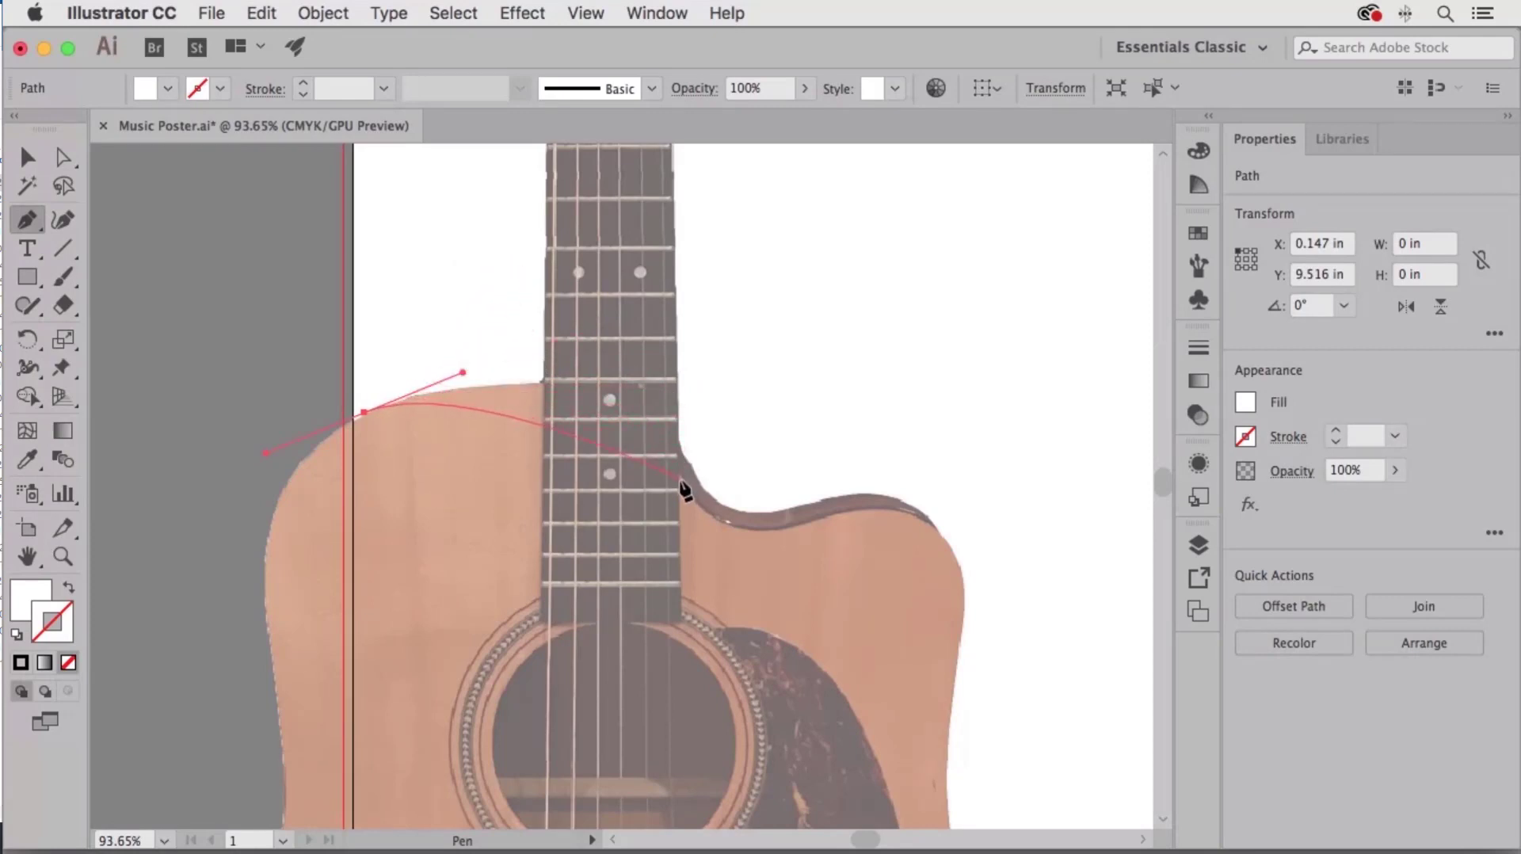
pyautogui.moveTo(681, 480); pyautogui.dragTo(701, 598)
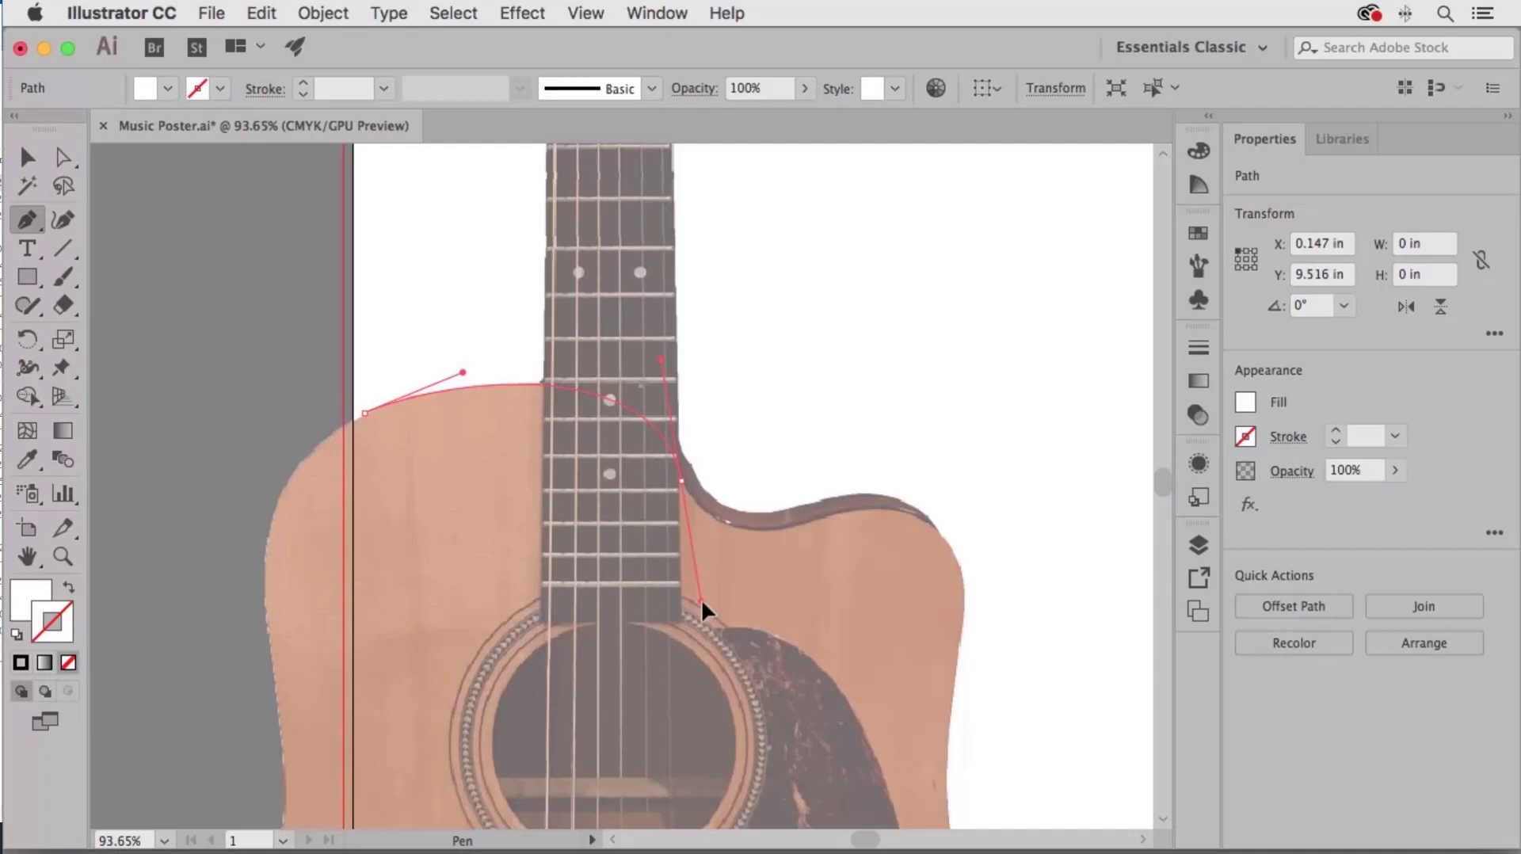
pyautogui.moveTo(701, 599)
pyautogui.mouseDown()
pyautogui.moveTo(682, 609)
pyautogui.moveTo(701, 602)
pyautogui.mouseUp()
pyautogui.moveTo(691, 538); pyautogui.dragTo(690, 539)
# - Set the fill of the guitar outline path to None
pyautogui.scroll(-1, 691, 539)
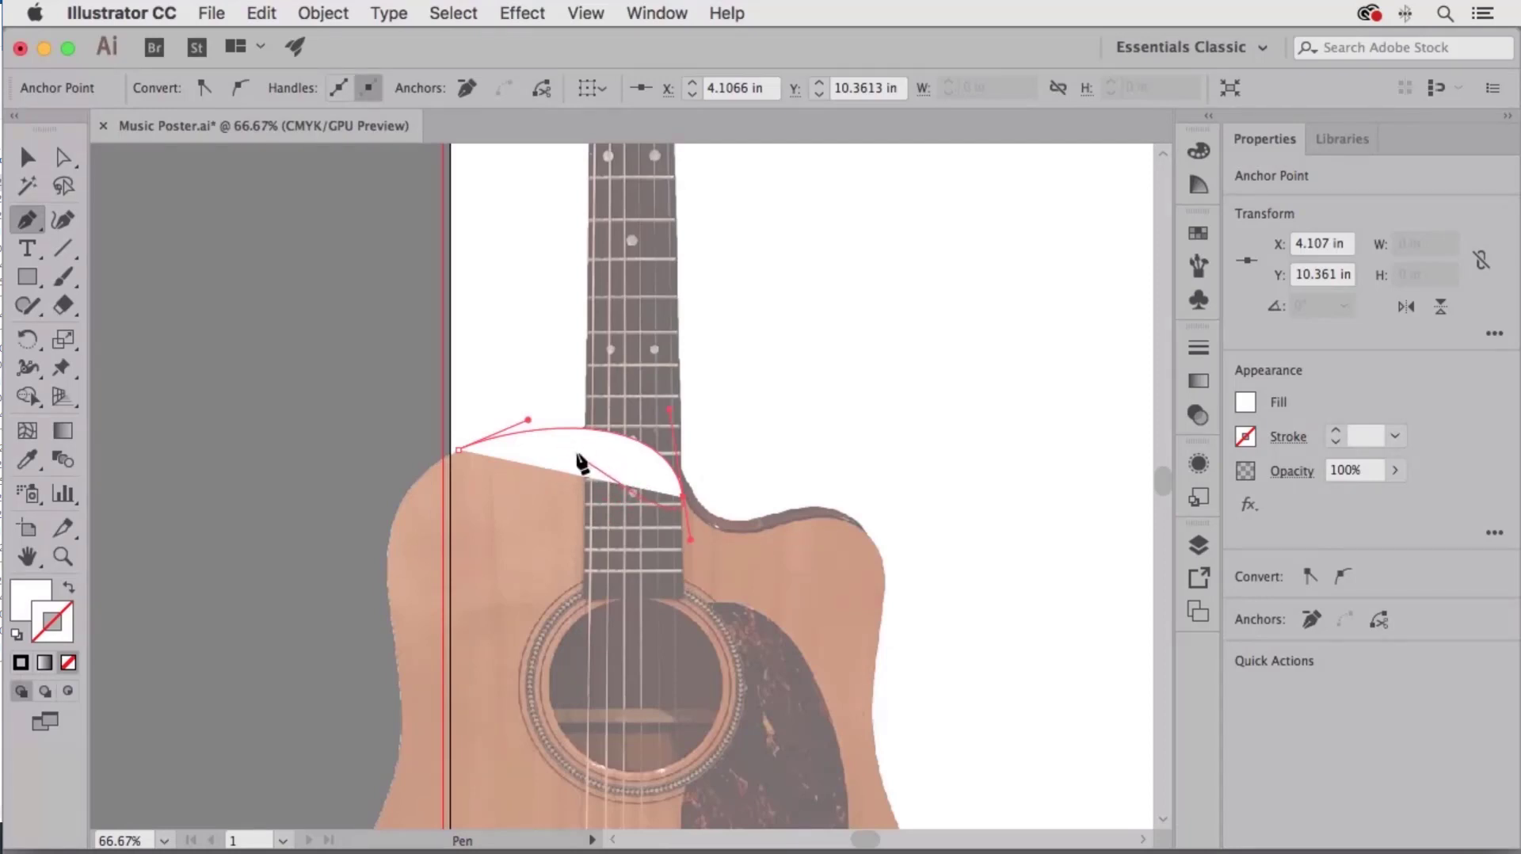
pyautogui.click(32, 601)
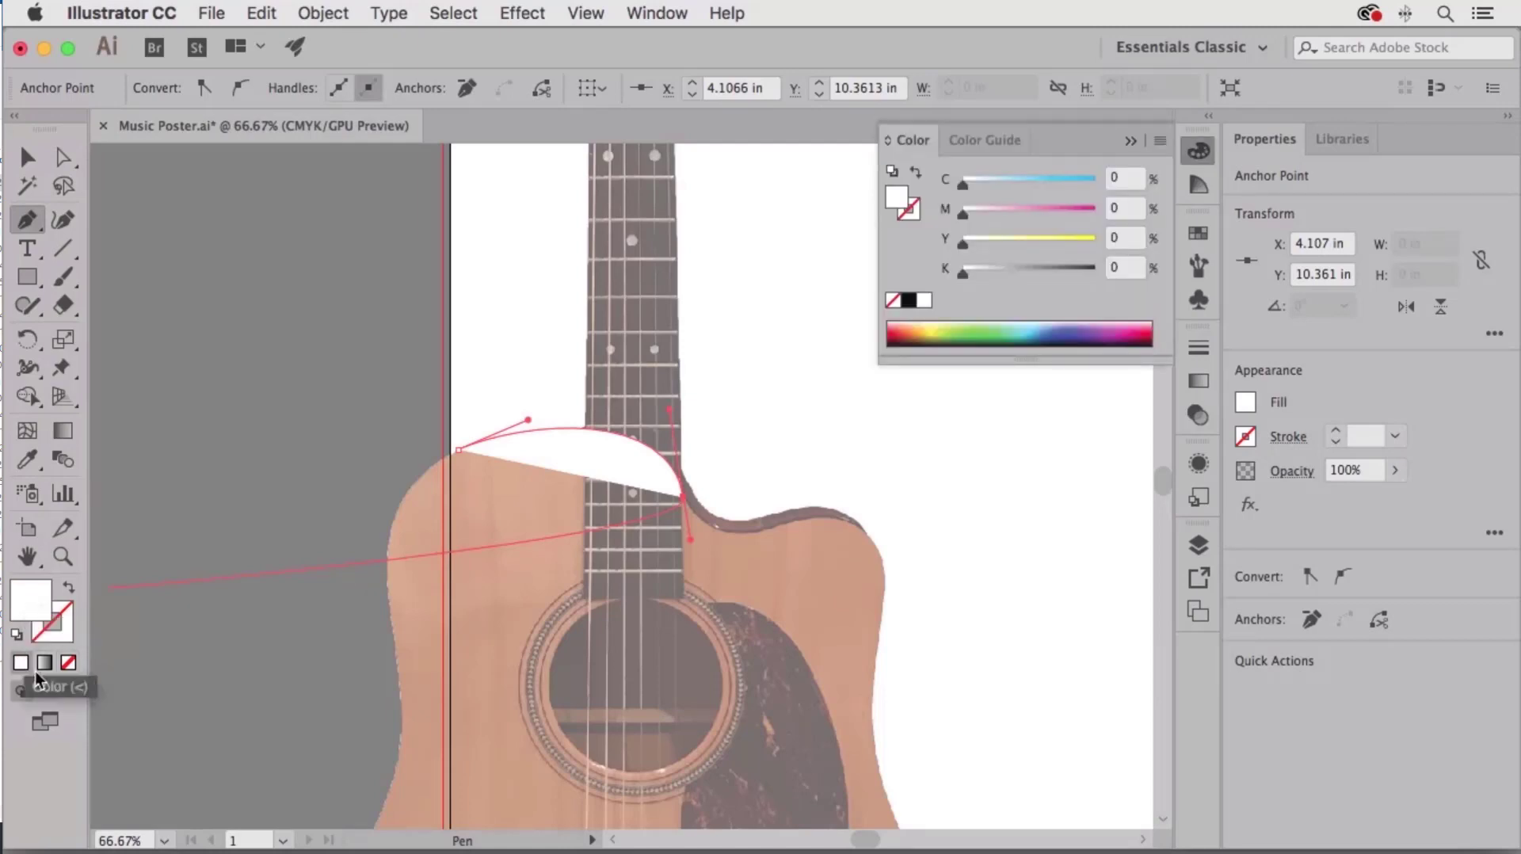
pyautogui.click(68, 662)
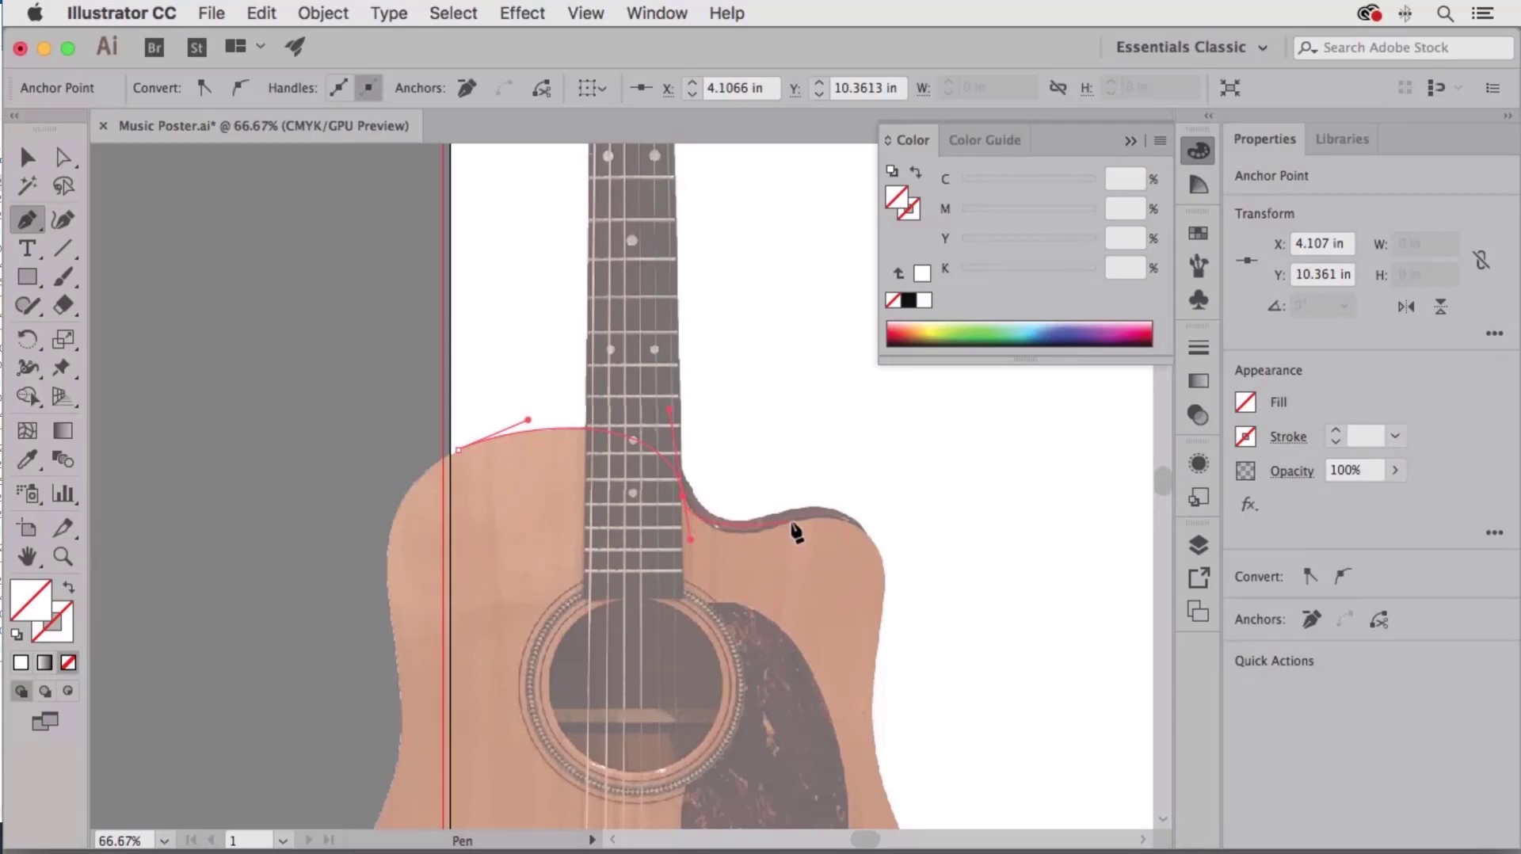
# - Continue the outline with smooth anchors along the cutaway dip and around the horn onto the body's right side
pyautogui.moveTo(790, 521); pyautogui.dragTo(824, 507)
pyautogui.moveTo(827, 510); pyautogui.dragTo(827, 510)
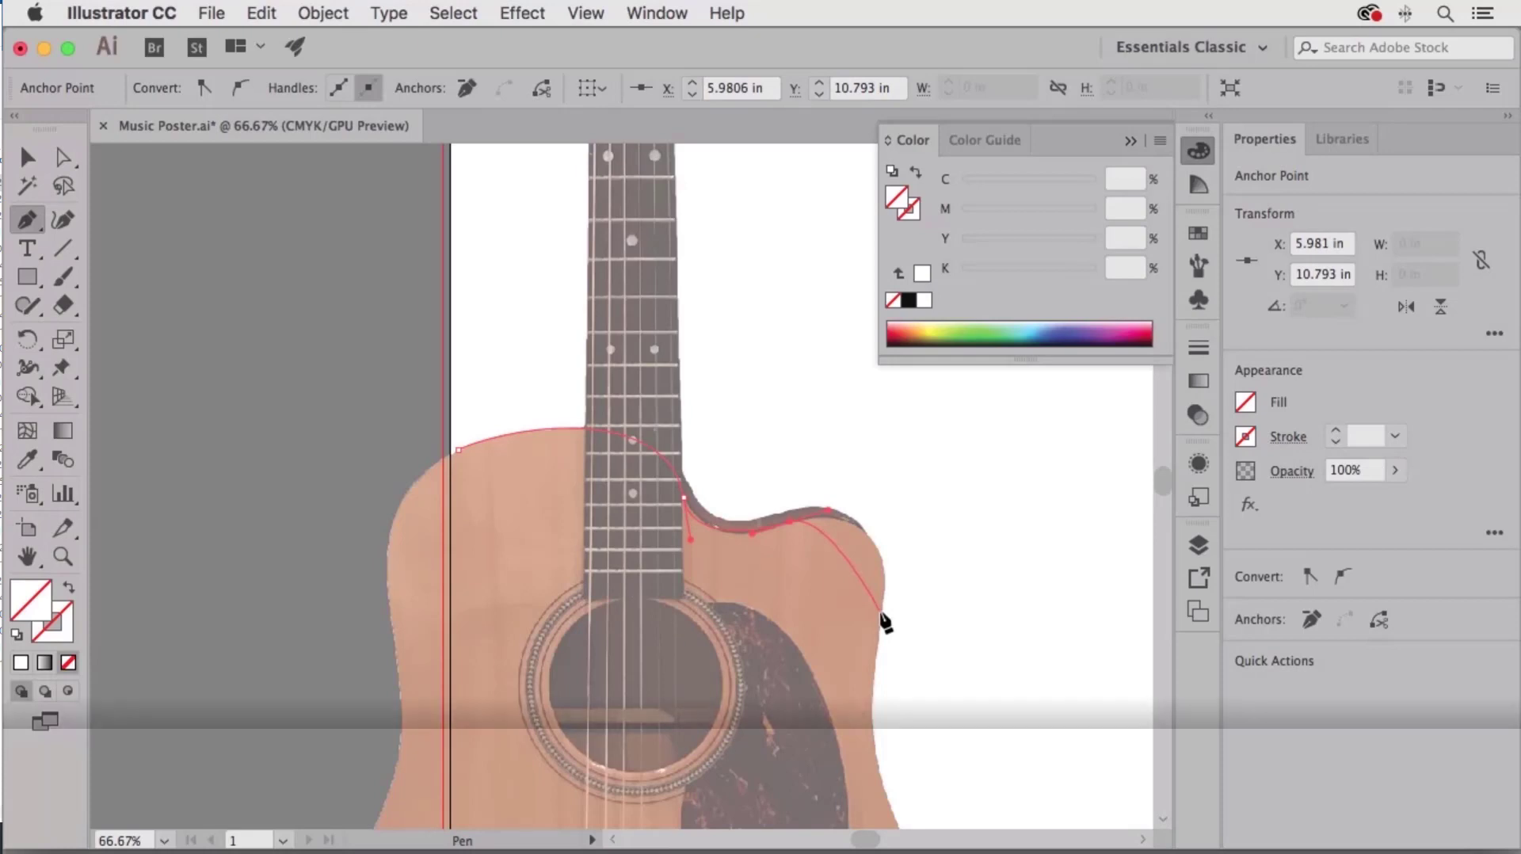
pyautogui.moveTo(881, 612); pyautogui.dragTo(837, 691)
pyautogui.moveTo(816, 687); pyautogui.dragTo(859, 702)
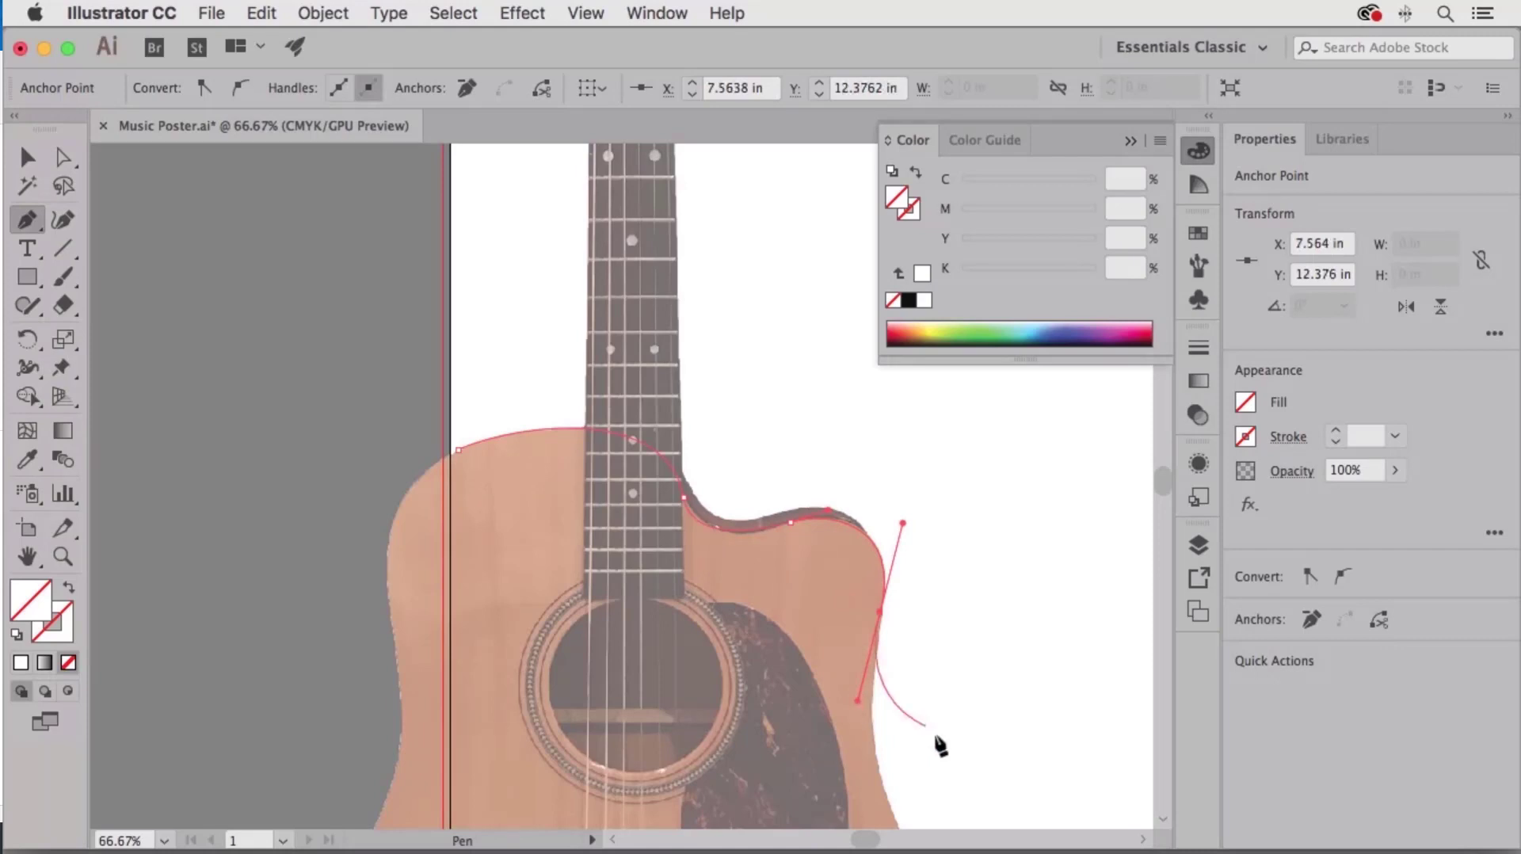
# - Trace the right waist and lower bout with curved segments, ending with a smooth anchor on the body's bottom edge
pyautogui.press('space')
pyautogui.moveTo(1025, 732); pyautogui.dragTo(825, 401)
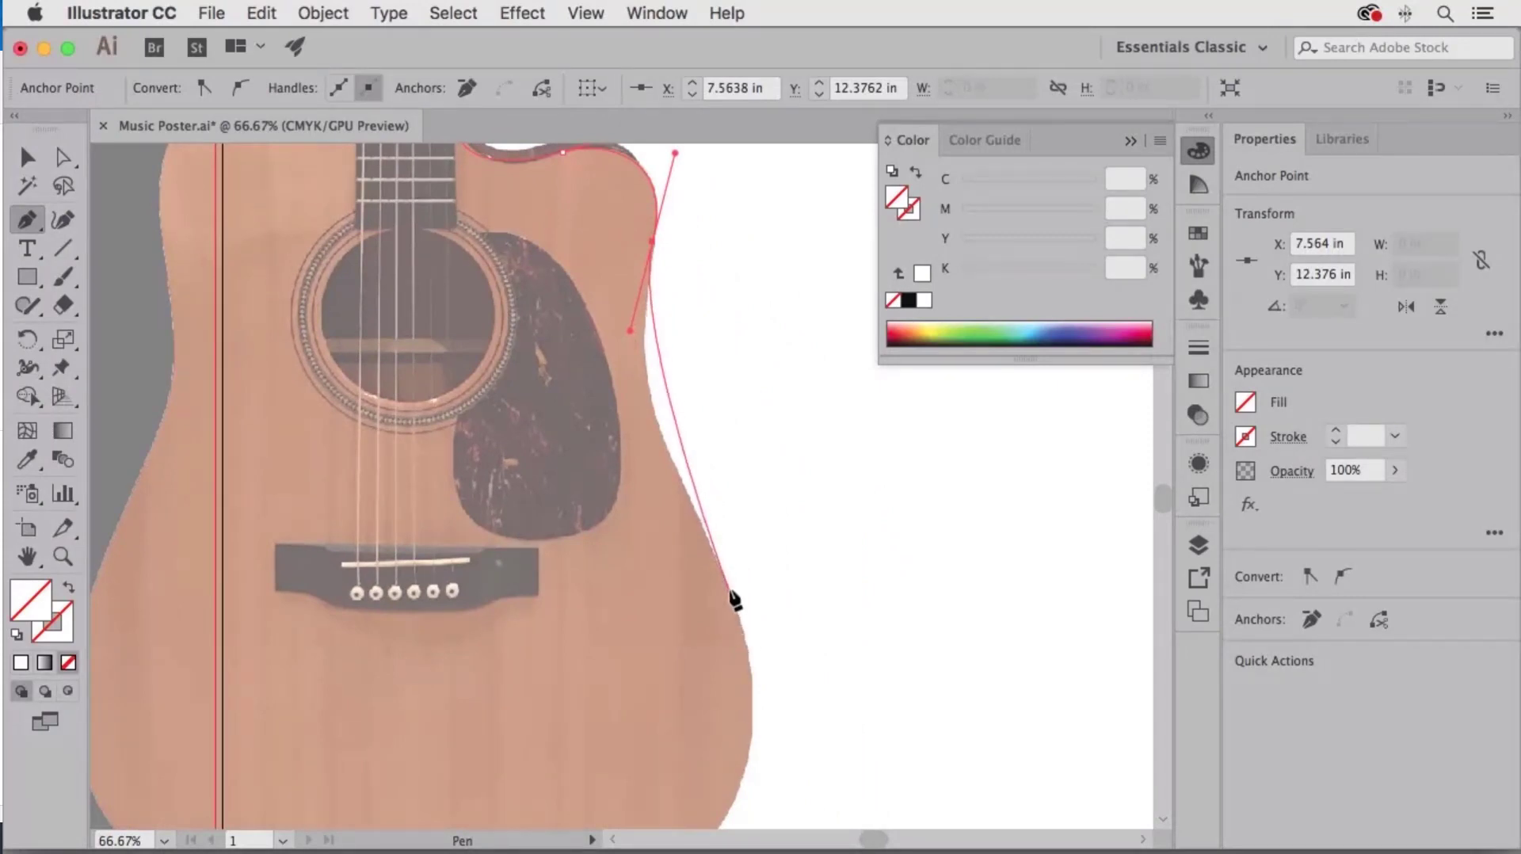
pyautogui.moveTo(720, 564); pyautogui.dragTo(791, 681)
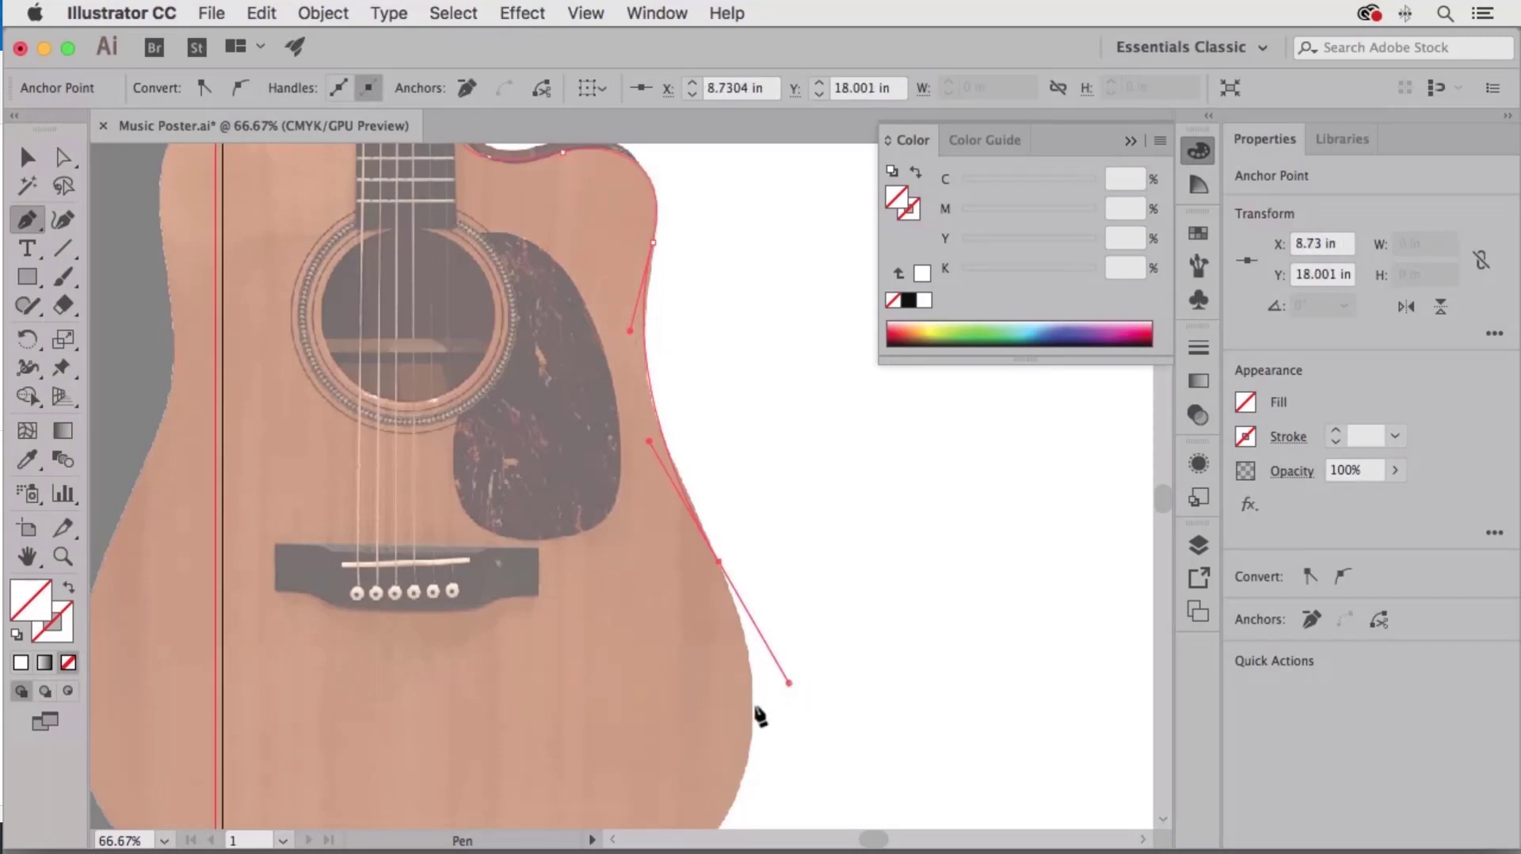
pyautogui.press('space')
pyautogui.moveTo(674, 714); pyautogui.dragTo(702, 491)
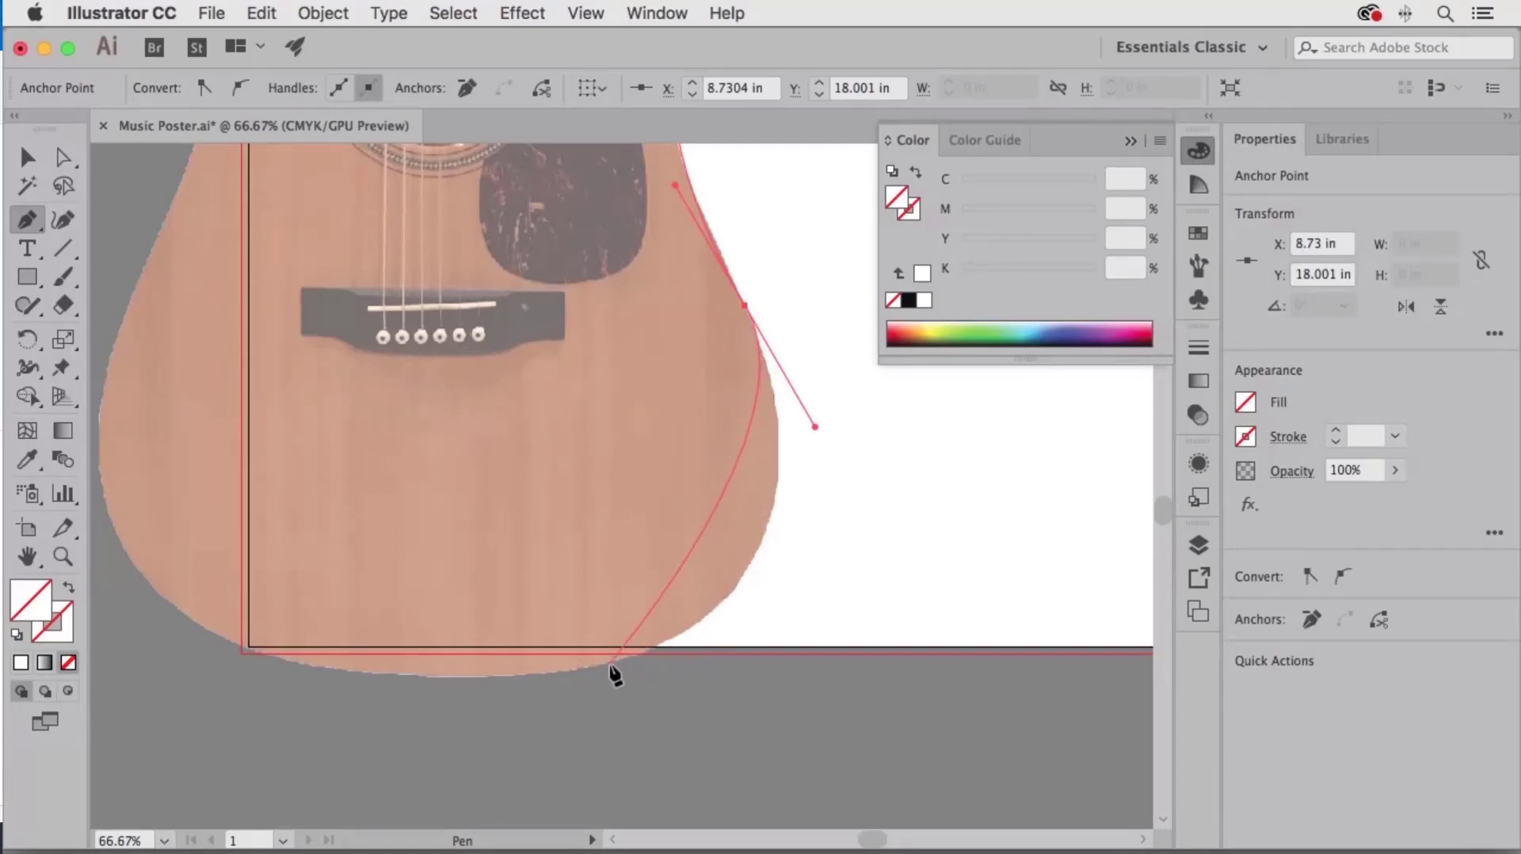
pyautogui.moveTo(608, 664); pyautogui.dragTo(425, 705)
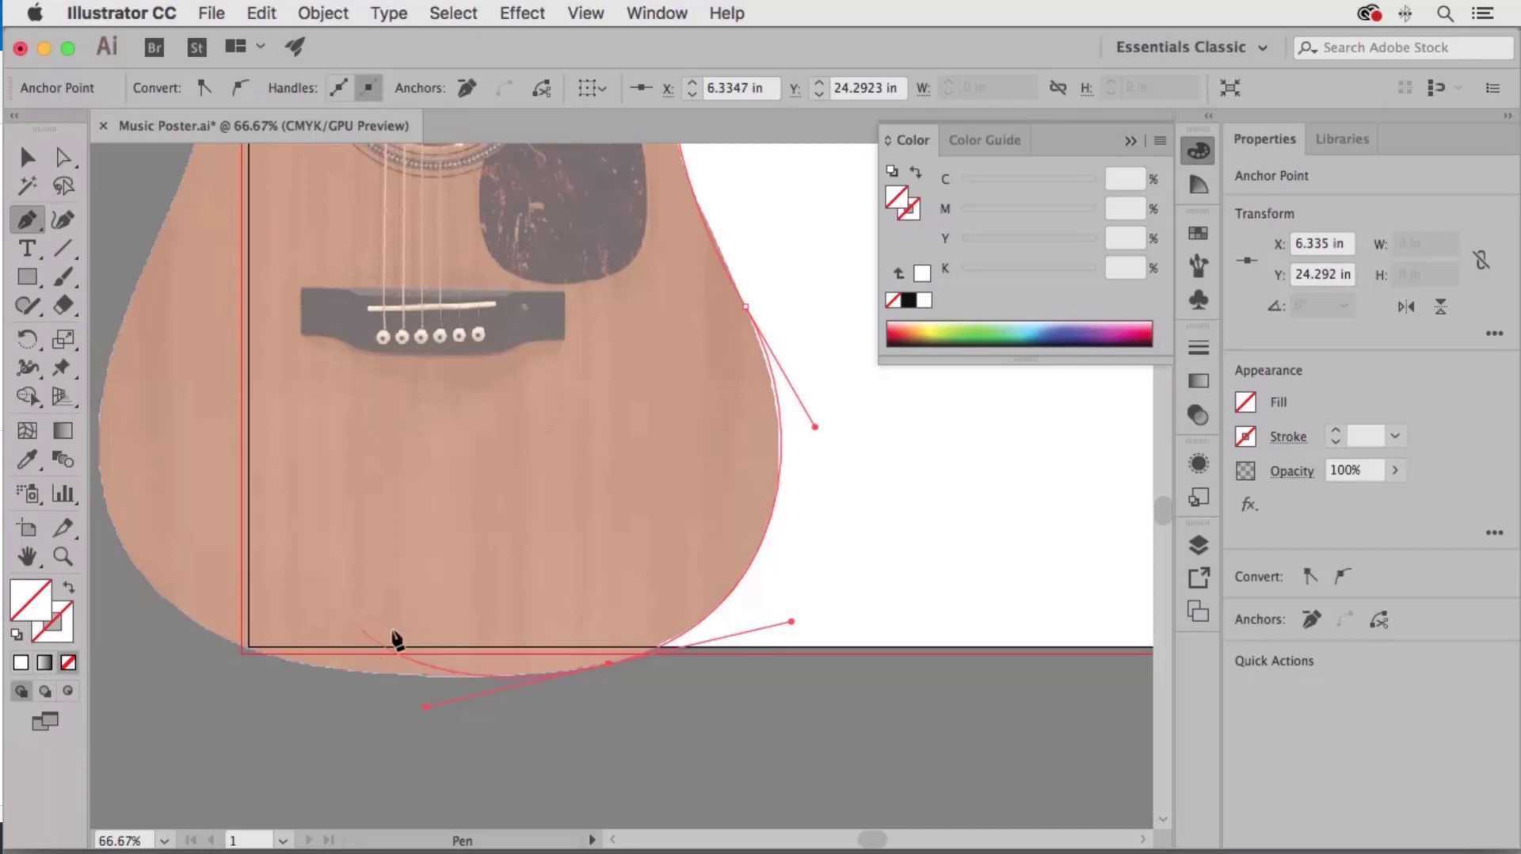
# - Trace the bottom edge and lower-left bout with smooth anchors, carrying the outline up to just below the left waist
pyautogui.press('space')
pyautogui.moveTo(408, 624); pyautogui.dragTo(605, 665)
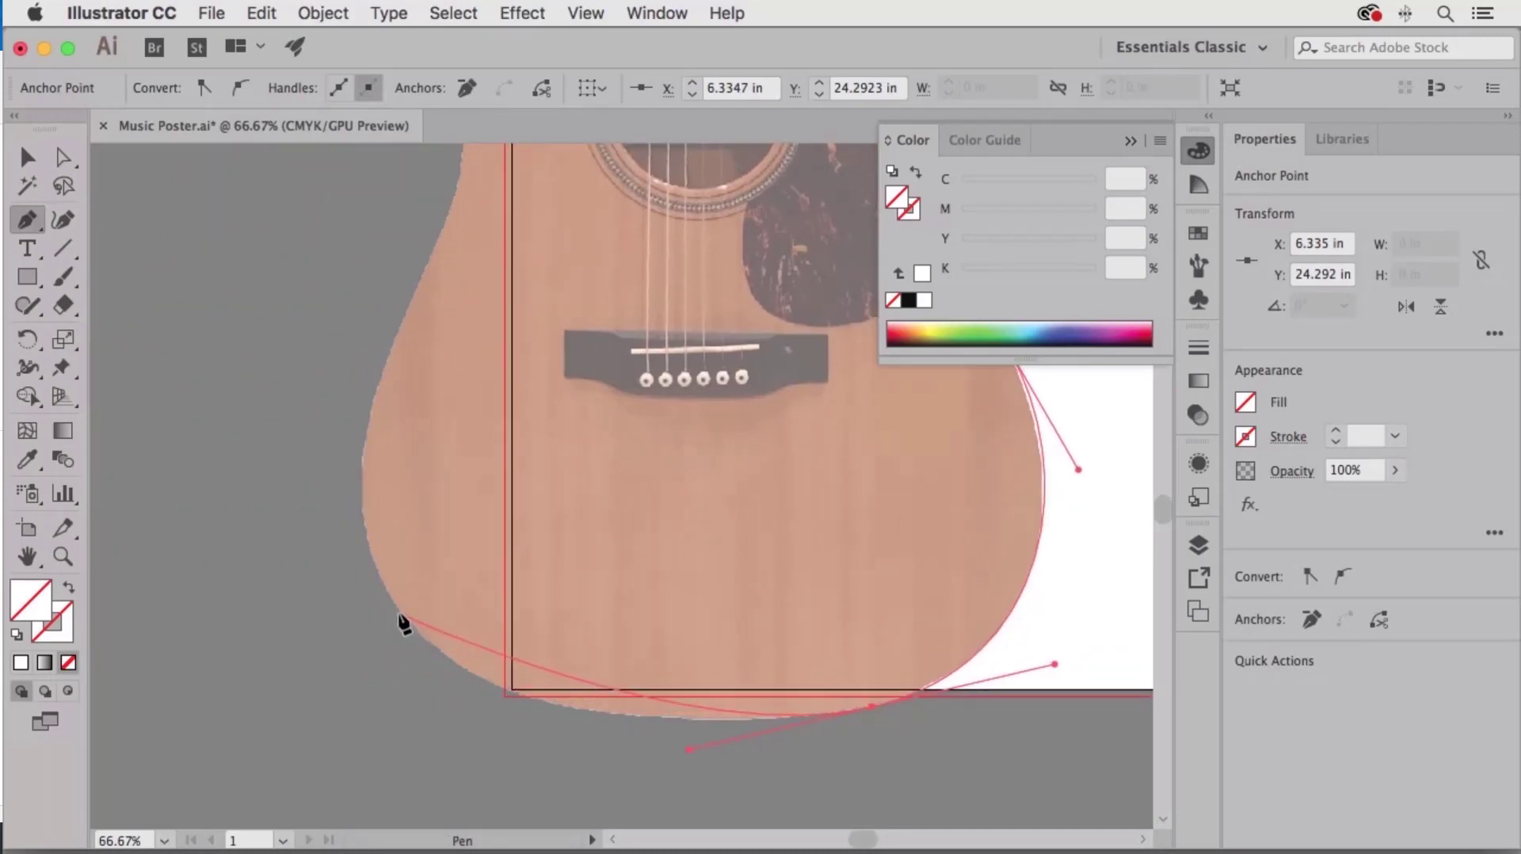
pyautogui.moveTo(391, 599); pyautogui.dragTo(336, 493)
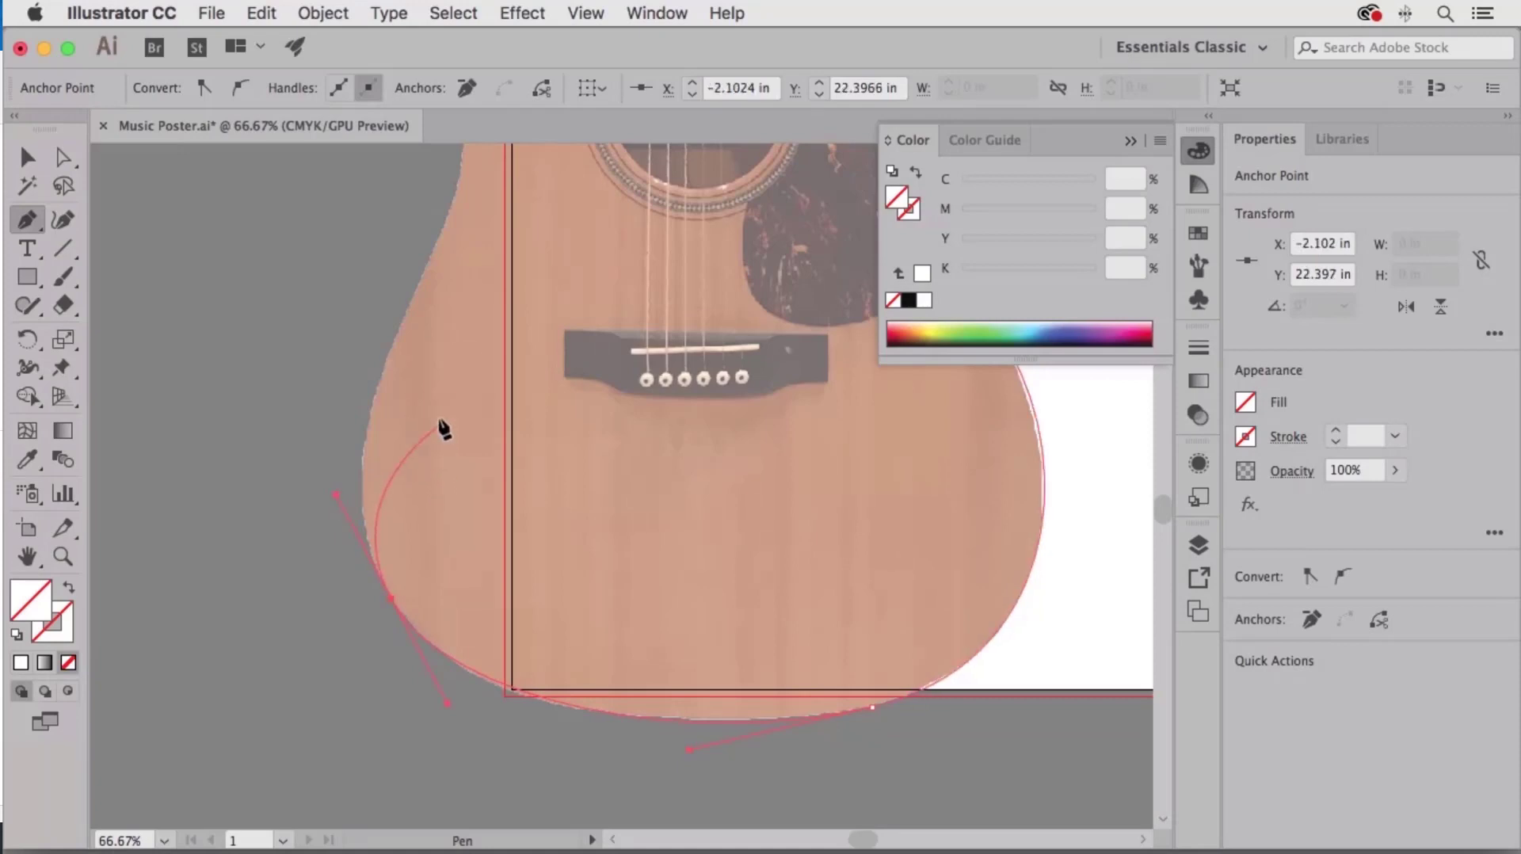
pyautogui.press('space')
pyautogui.moveTo(421, 448); pyautogui.dragTo(383, 706)
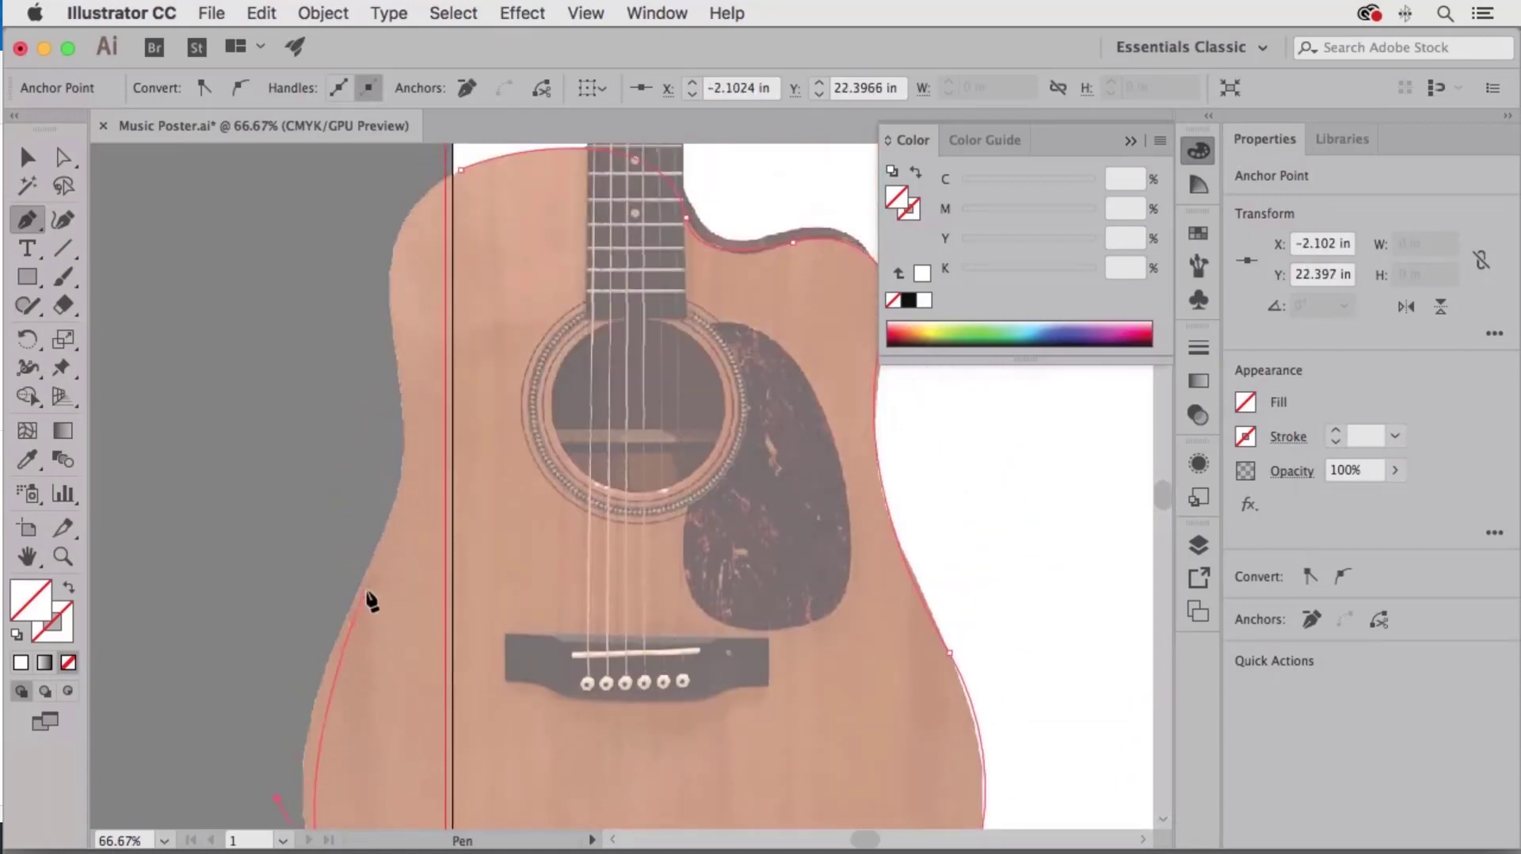
pyautogui.moveTo(370, 605); pyautogui.dragTo(387, 530)
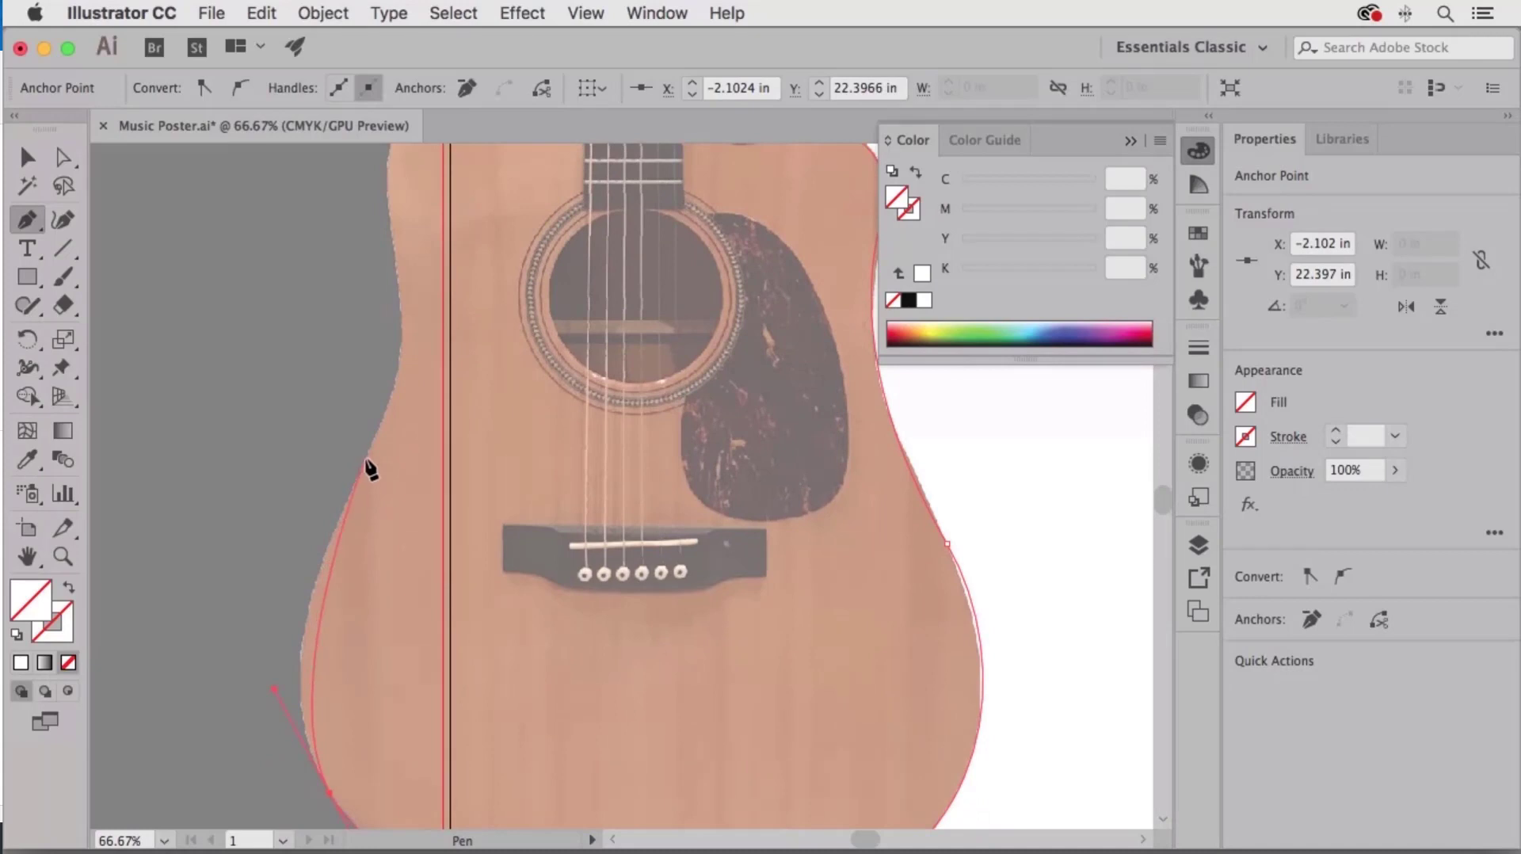
pyautogui.moveTo(366, 459); pyautogui.dragTo(425, 329)
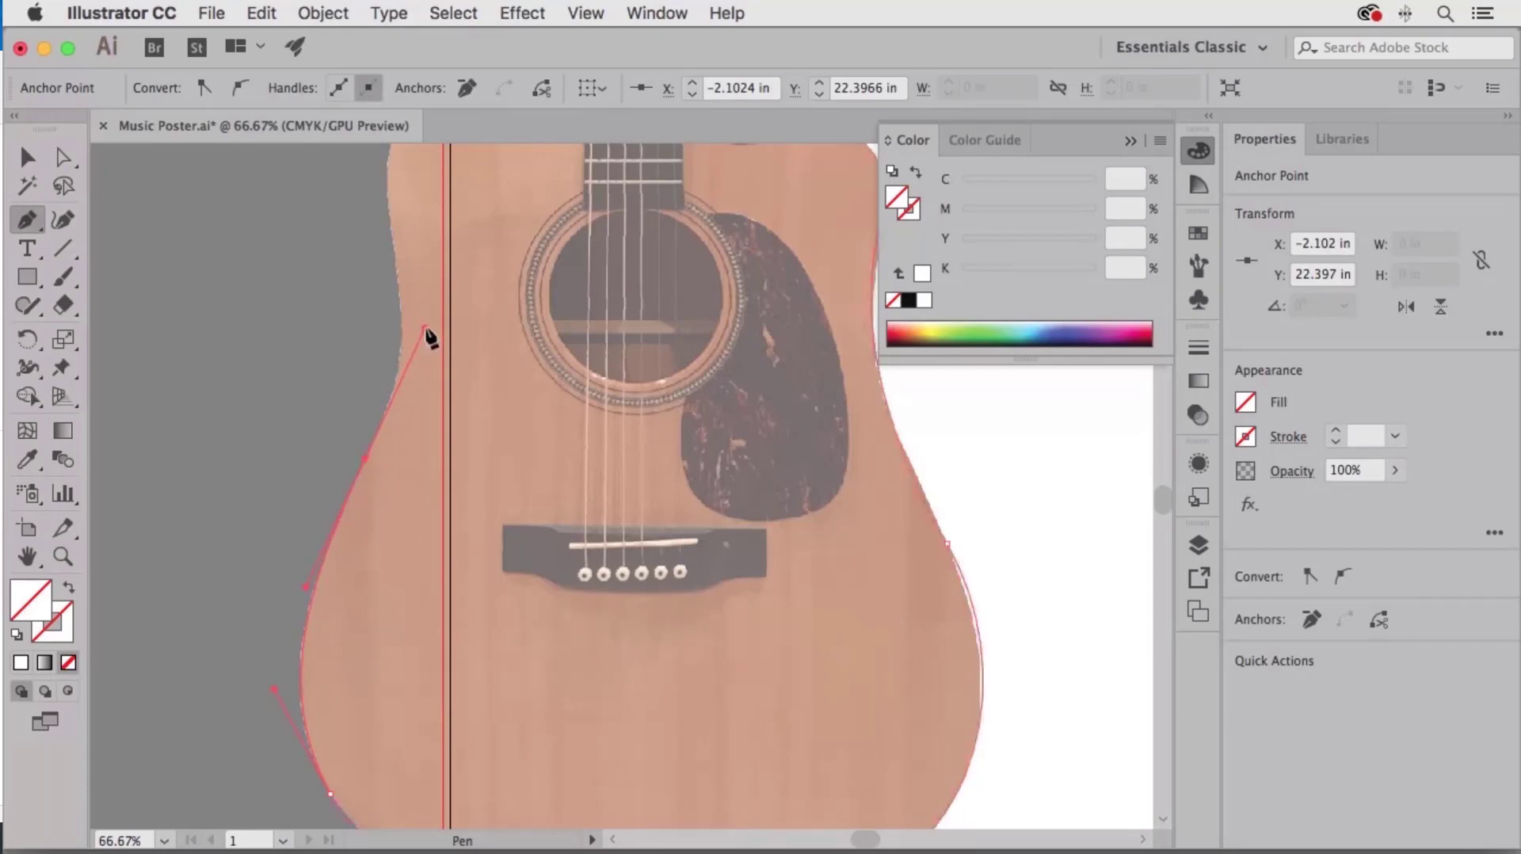
# - Curve the outline up past the left waist to a smooth anchor on the upper-left side of the body
pyautogui.scroll(5, 444, 332)
pyautogui.hscroll(-4, 443, 332)
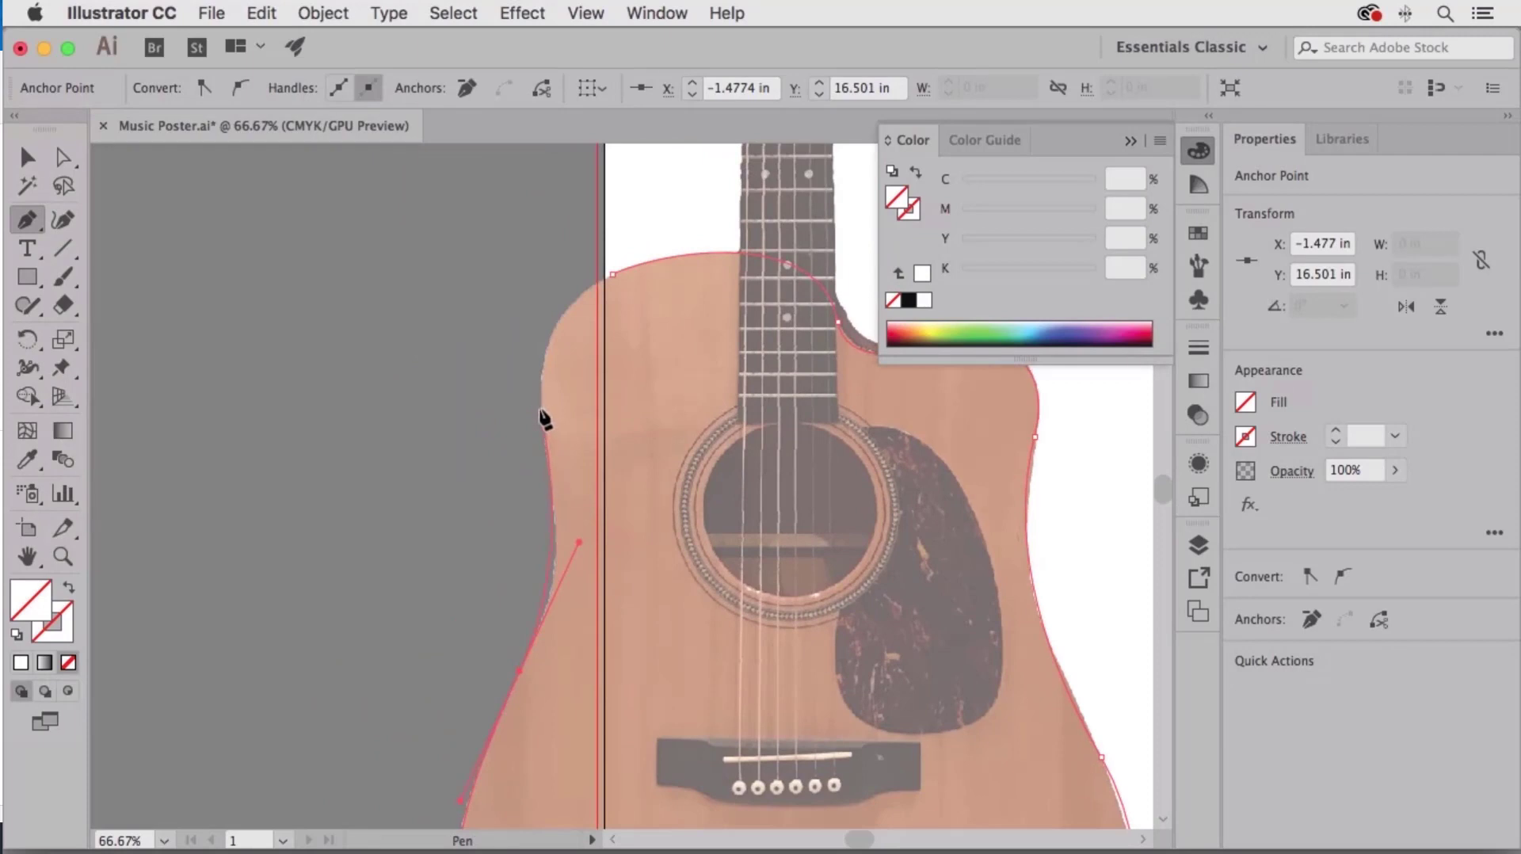
pyautogui.click(540, 409)
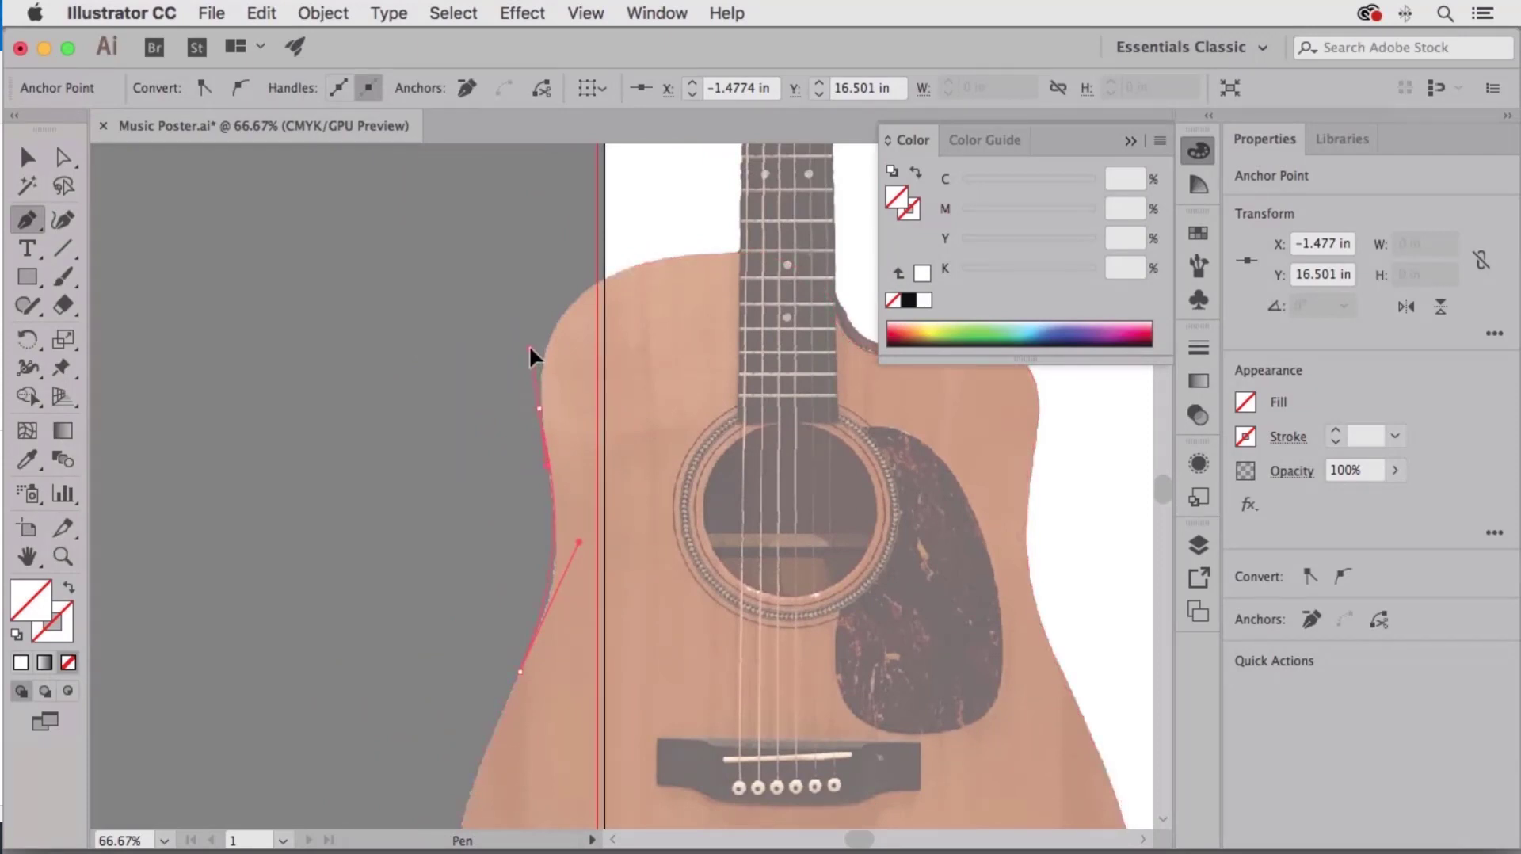
pyautogui.moveTo(540, 409); pyautogui.dragTo(529, 339)
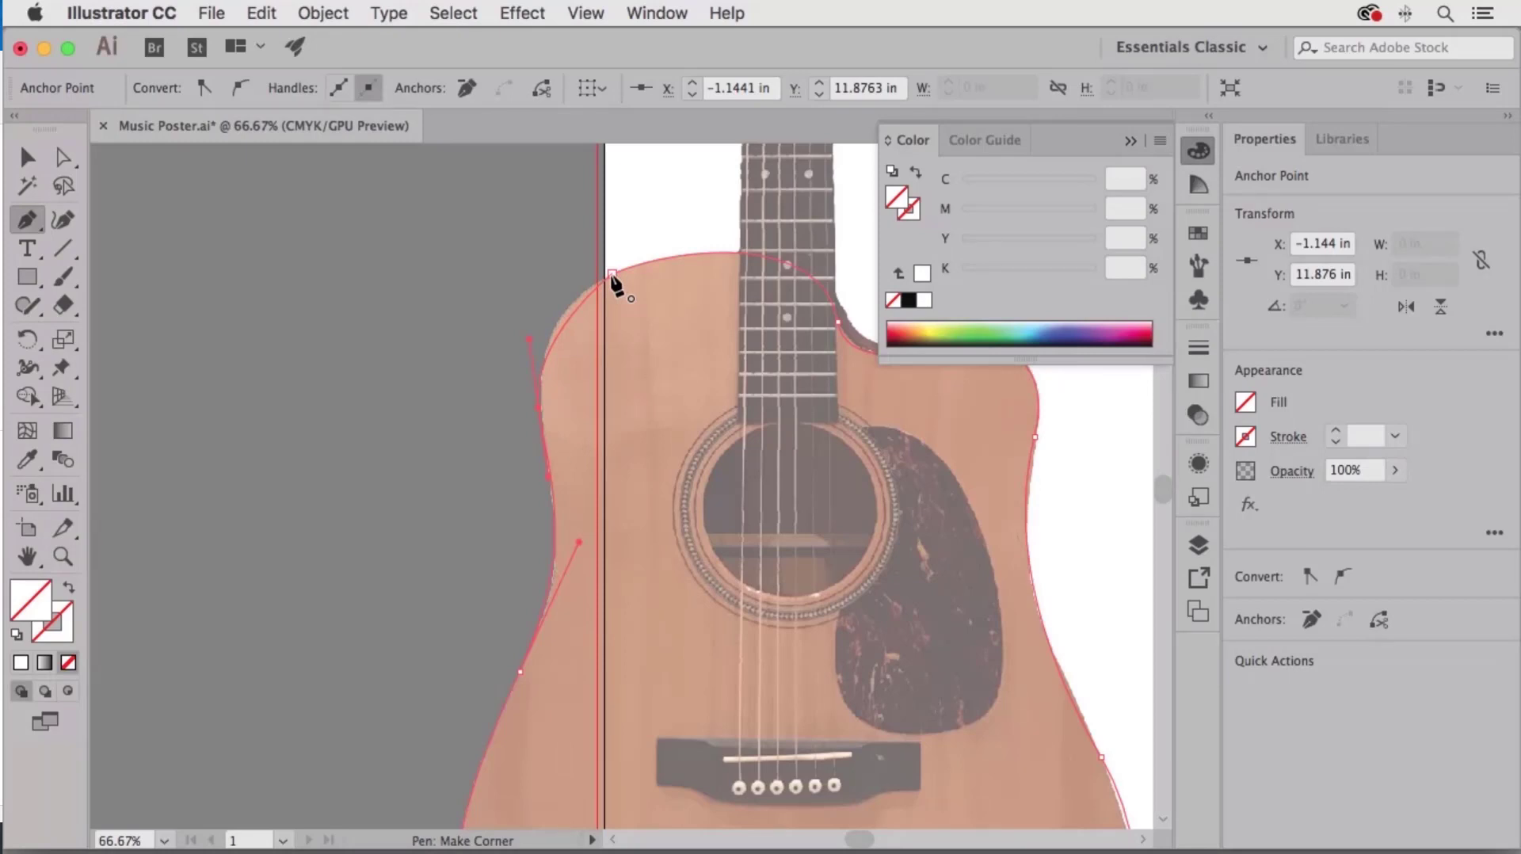
# - Close the guitar body outline at its starting anchor on the upper-left shoulder with a smooth curve
pyautogui.moveTo(613, 275); pyautogui.dragTo(682, 244)
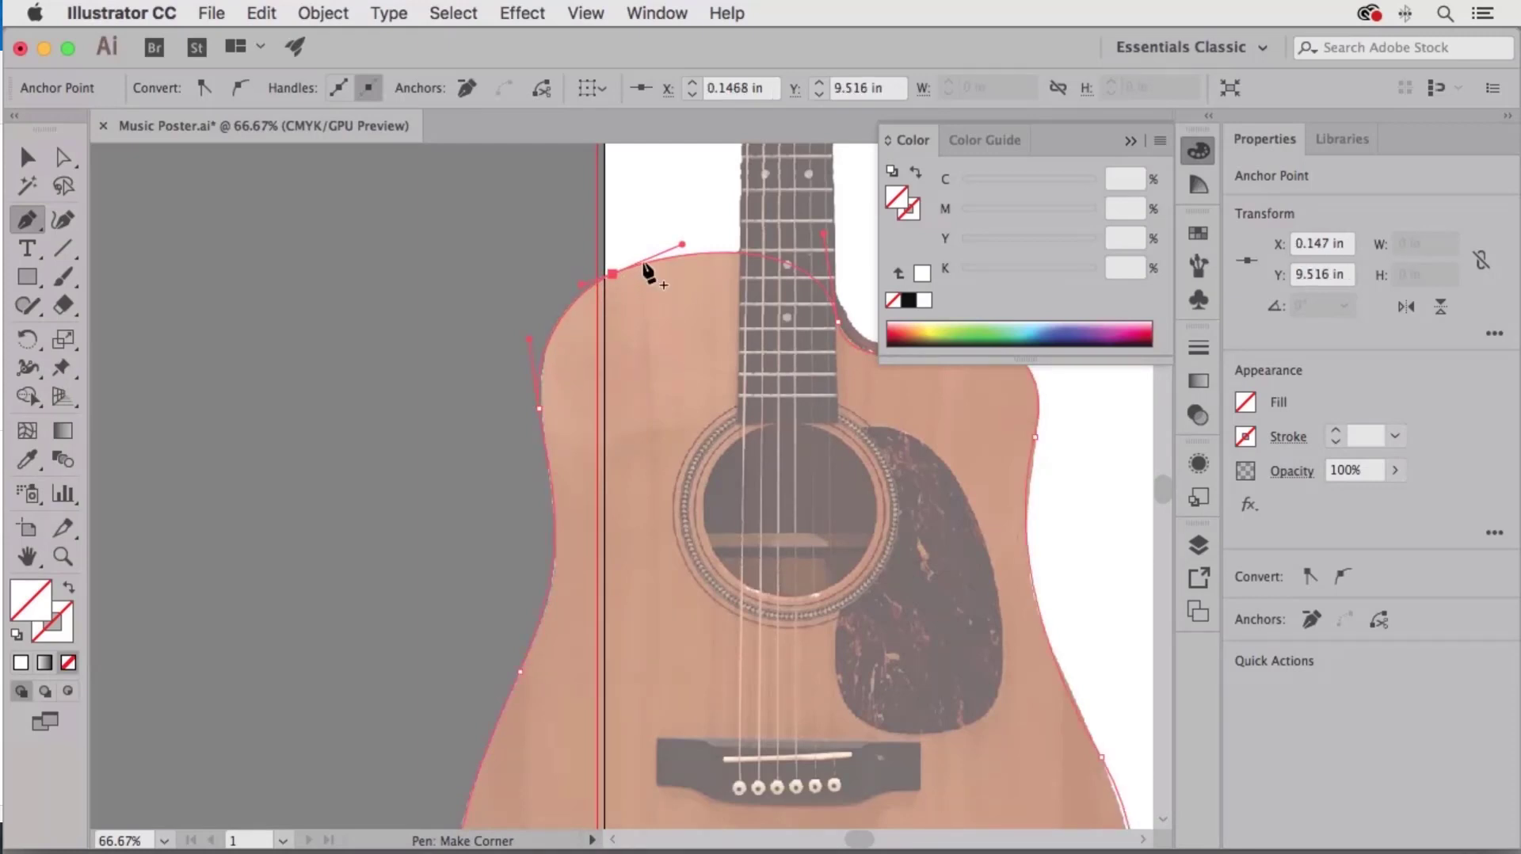
pyautogui.hscroll(5, 815, 533)
pyautogui.scroll(-5, 815, 533)
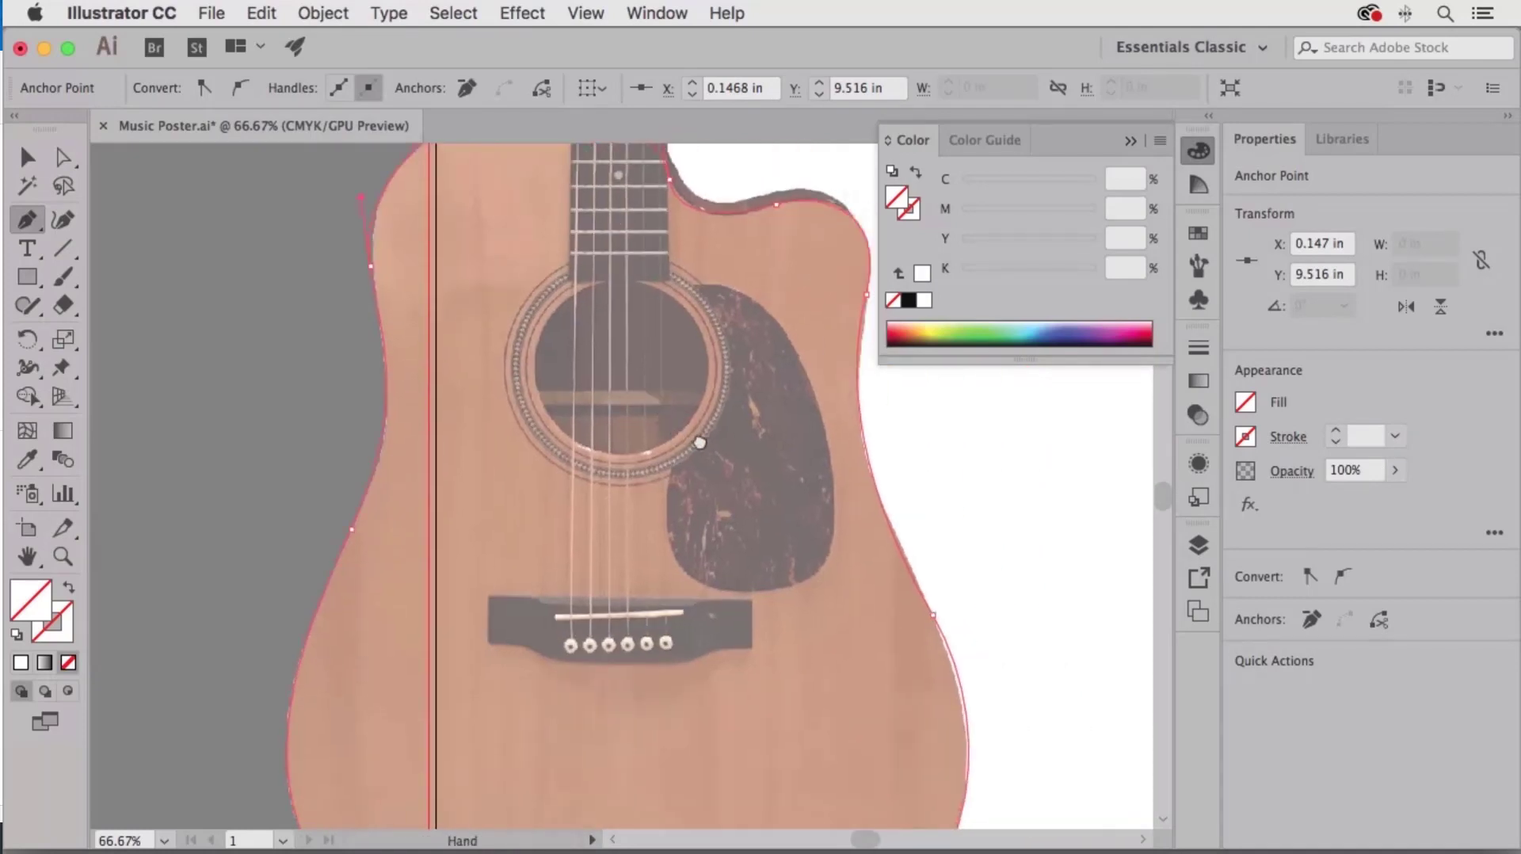
pyautogui.scroll(5, 696, 441)
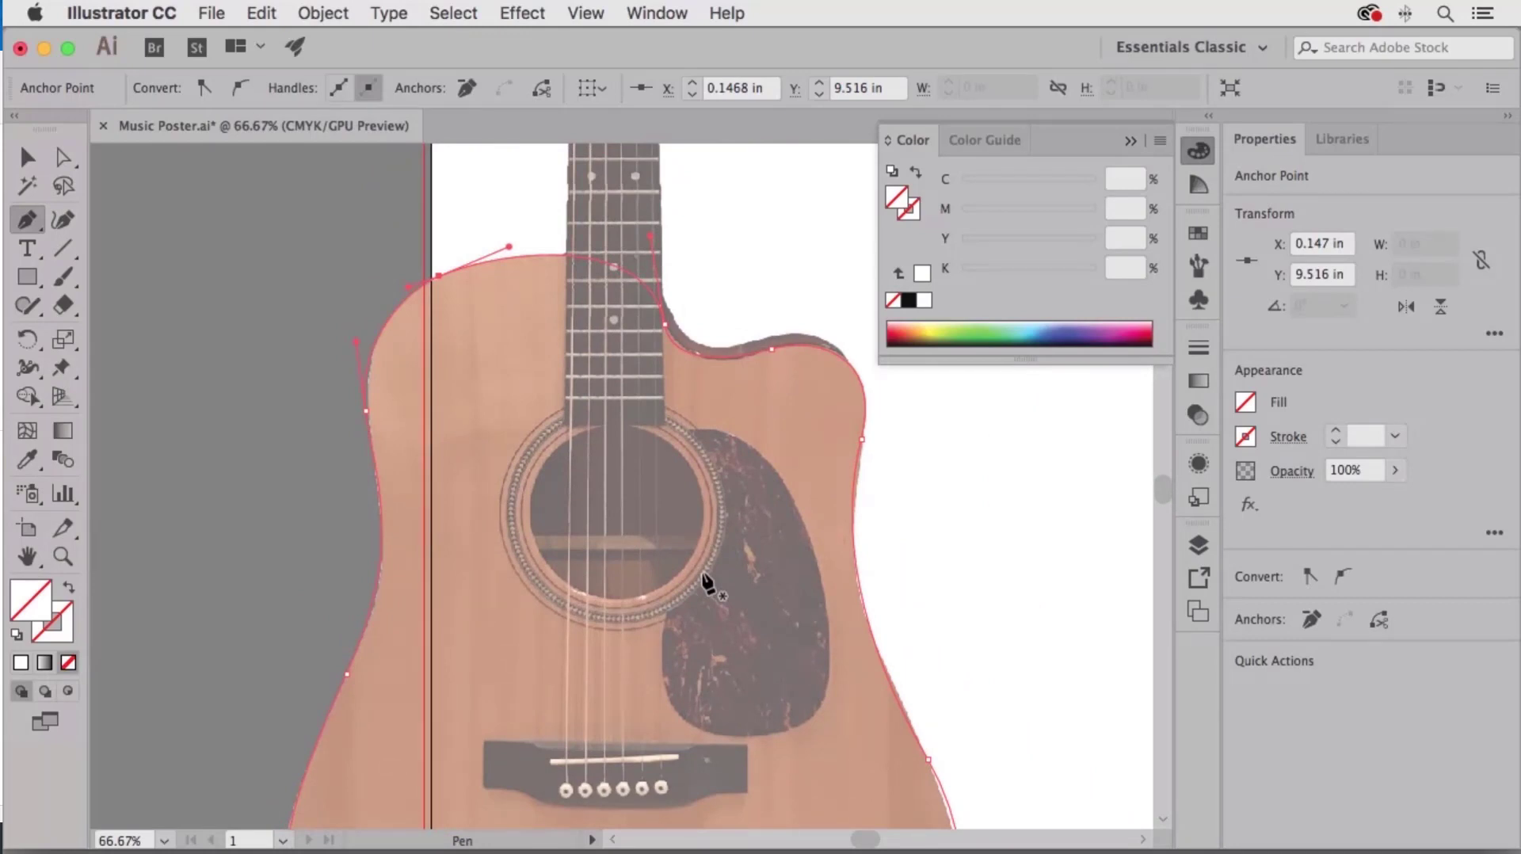
# - Refine the cutaway dip by adjusting only the lower direction handle of the anchor beside the neck
pyautogui.press('super+space')
pyautogui.moveTo(614, 349); pyautogui.dragTo(776, 600)
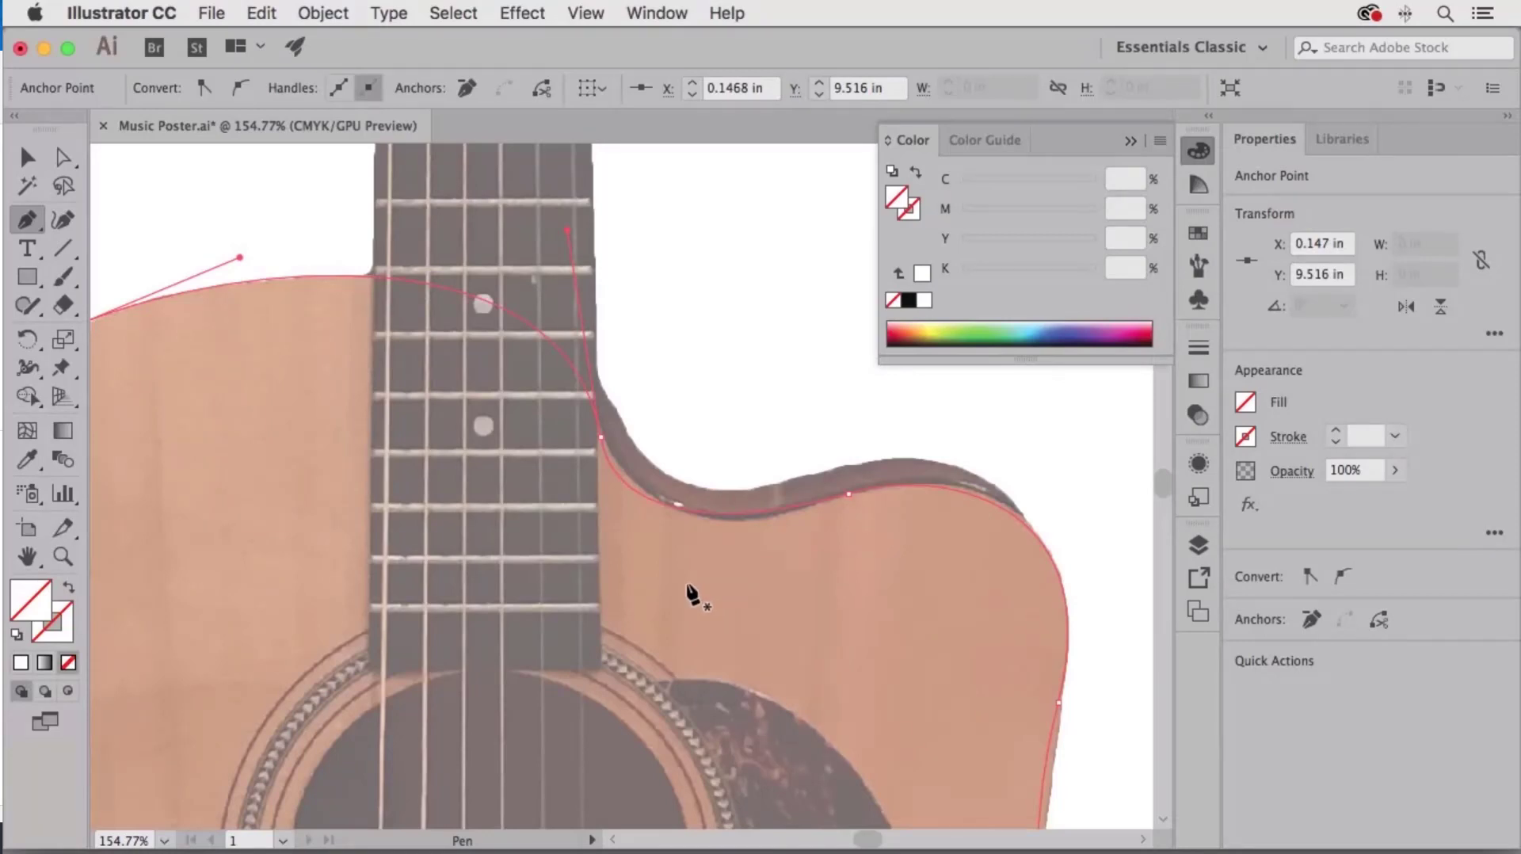
pyautogui.press('super')
pyautogui.keyDown('super'); pyautogui.click(600, 438); pyautogui.keyUp('super')
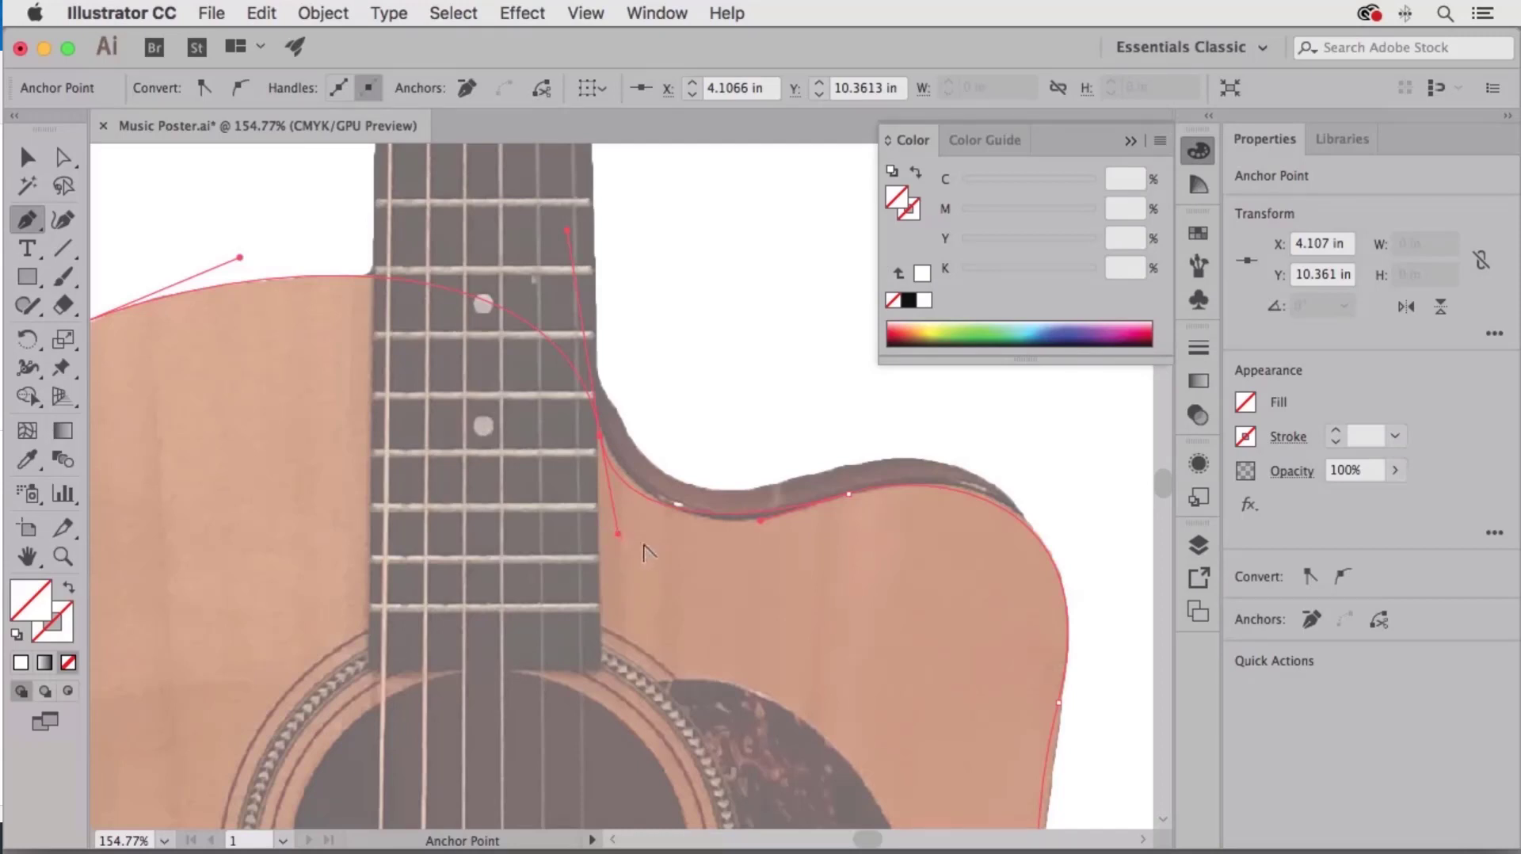
pyautogui.moveTo(617, 531); pyautogui.dragTo(673, 556)
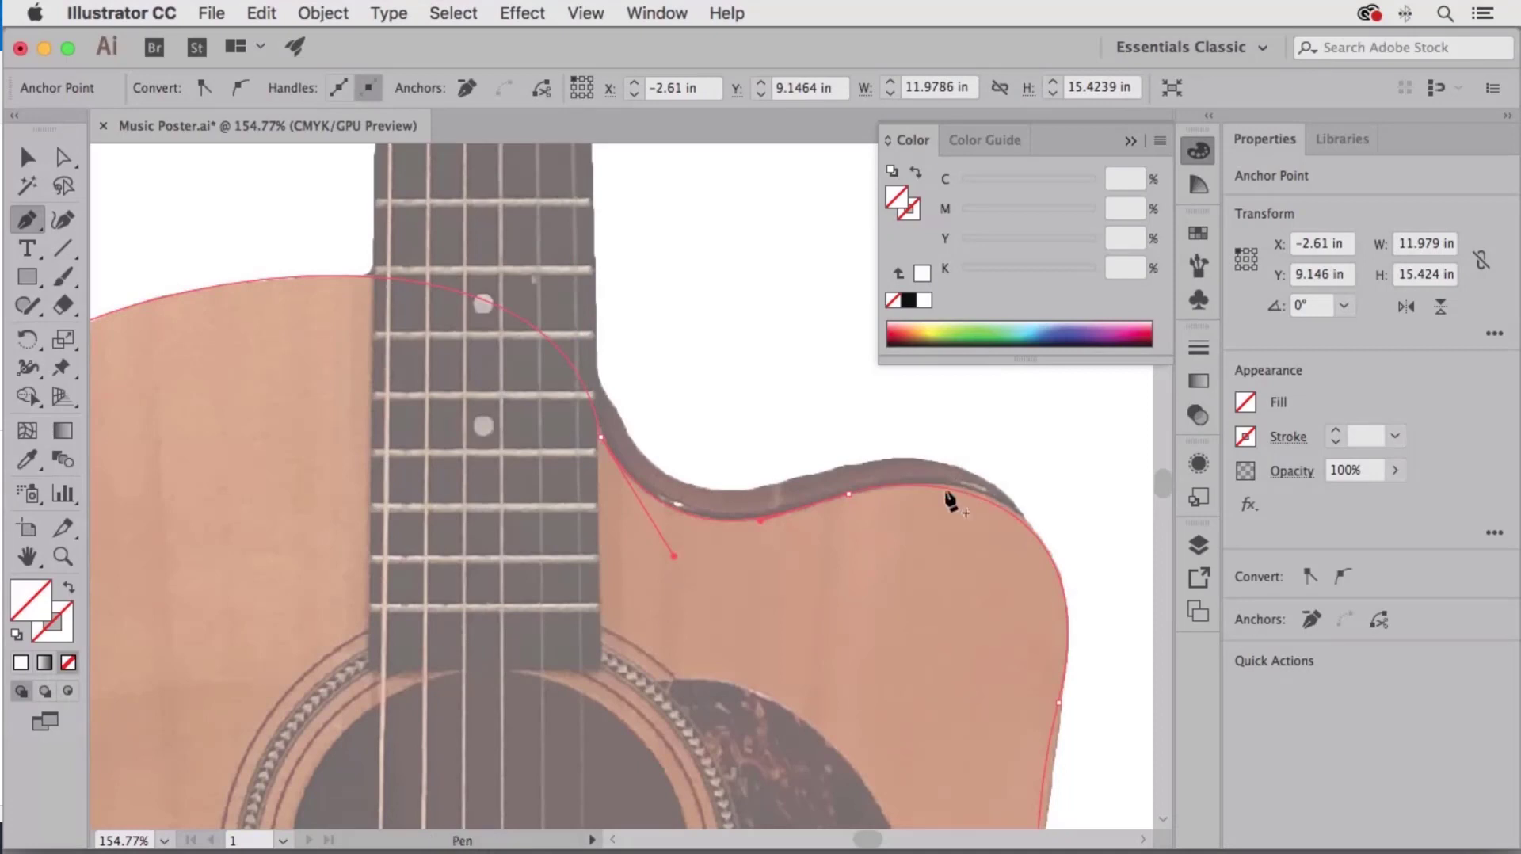
pyautogui.press('super')
pyautogui.keyDown('super'); pyautogui.click(847, 498); pyautogui.keyUp('super')
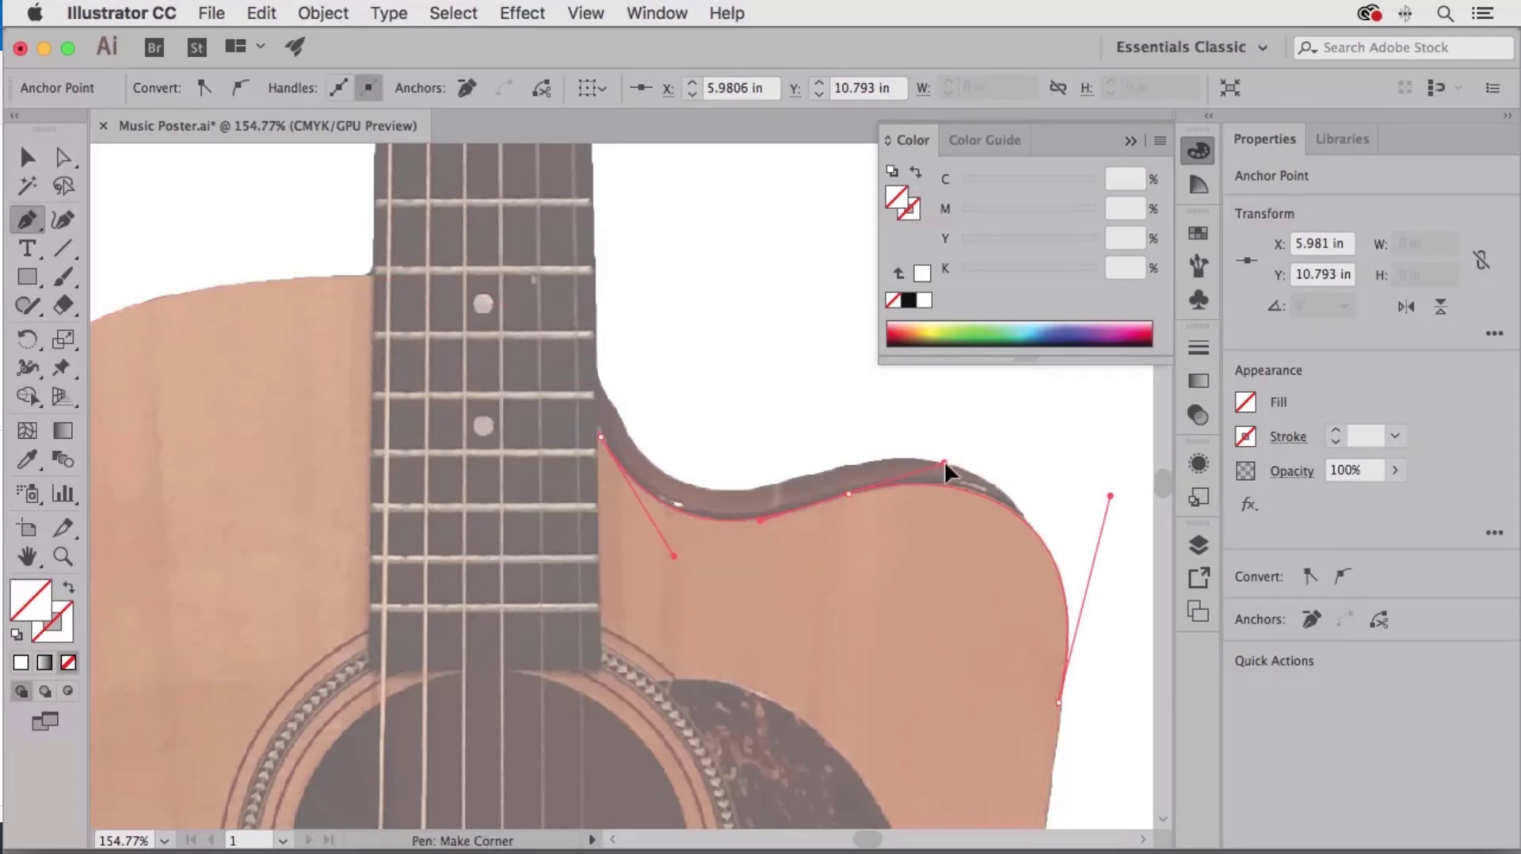
pyautogui.click(944, 461)
# - Try reshaping the right side by swinging the linked handles of the anchor below the horn, and undo the change
pyautogui.moveTo(1103, 706); pyautogui.dragTo(713, 367)
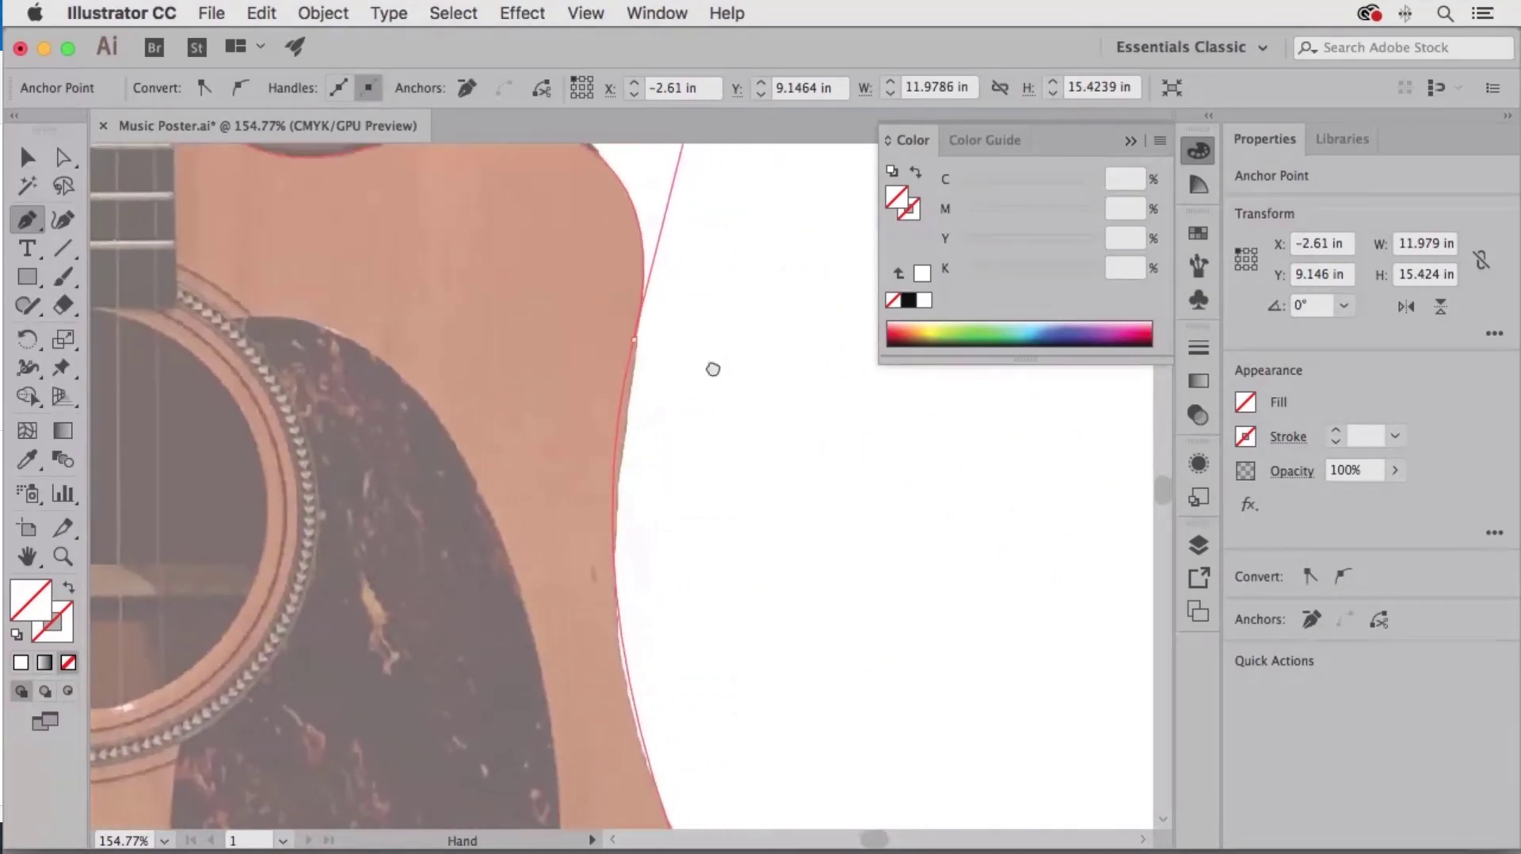
pyautogui.keyDown('super'); pyautogui.click(633, 342); pyautogui.keyUp('super')
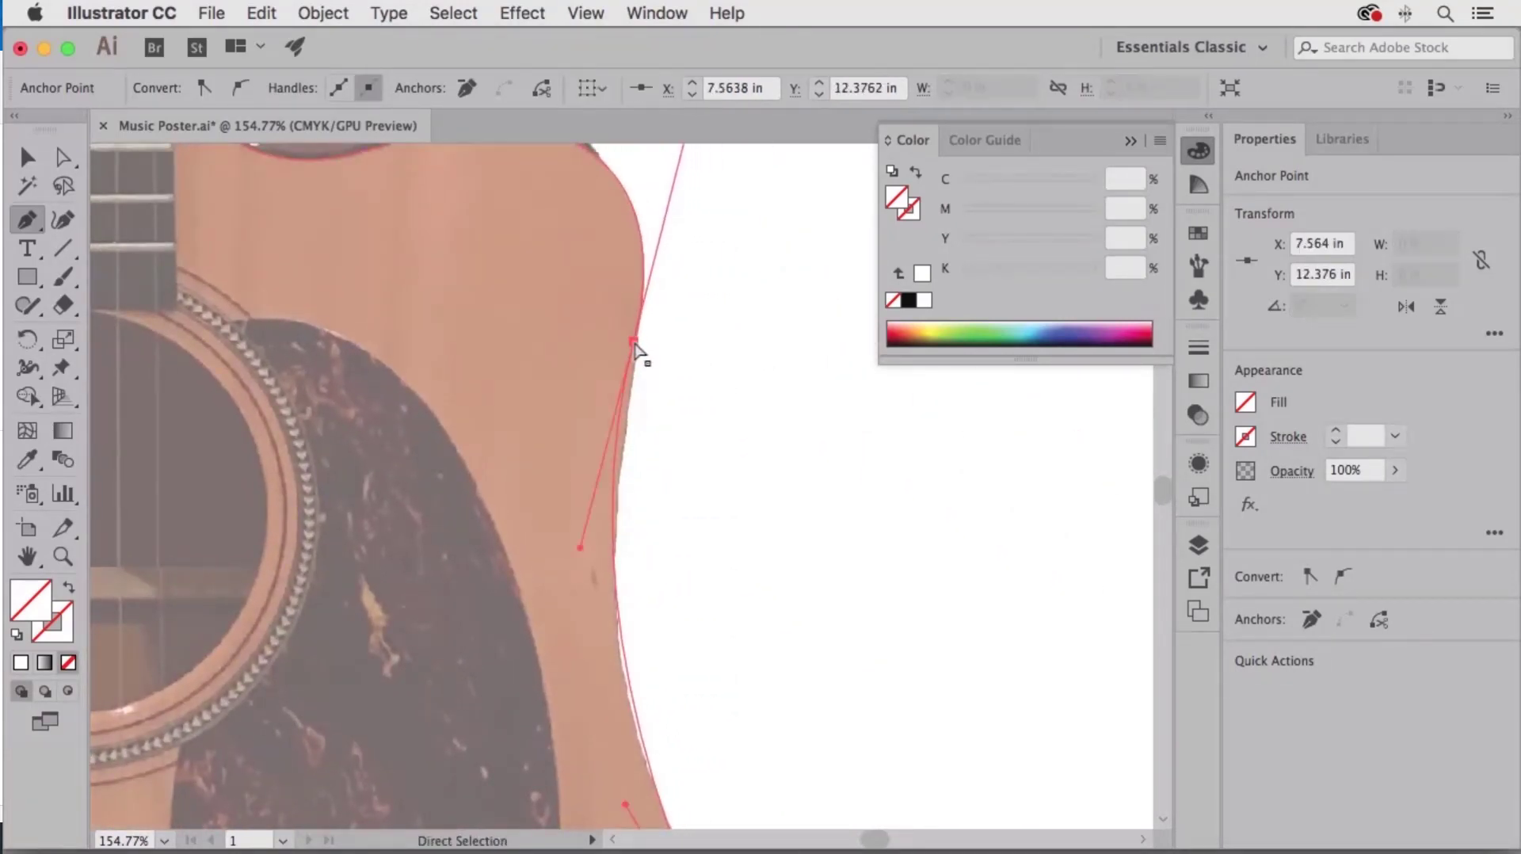
pyautogui.press('space')
pyautogui.moveTo(718, 341); pyautogui.dragTo(733, 468)
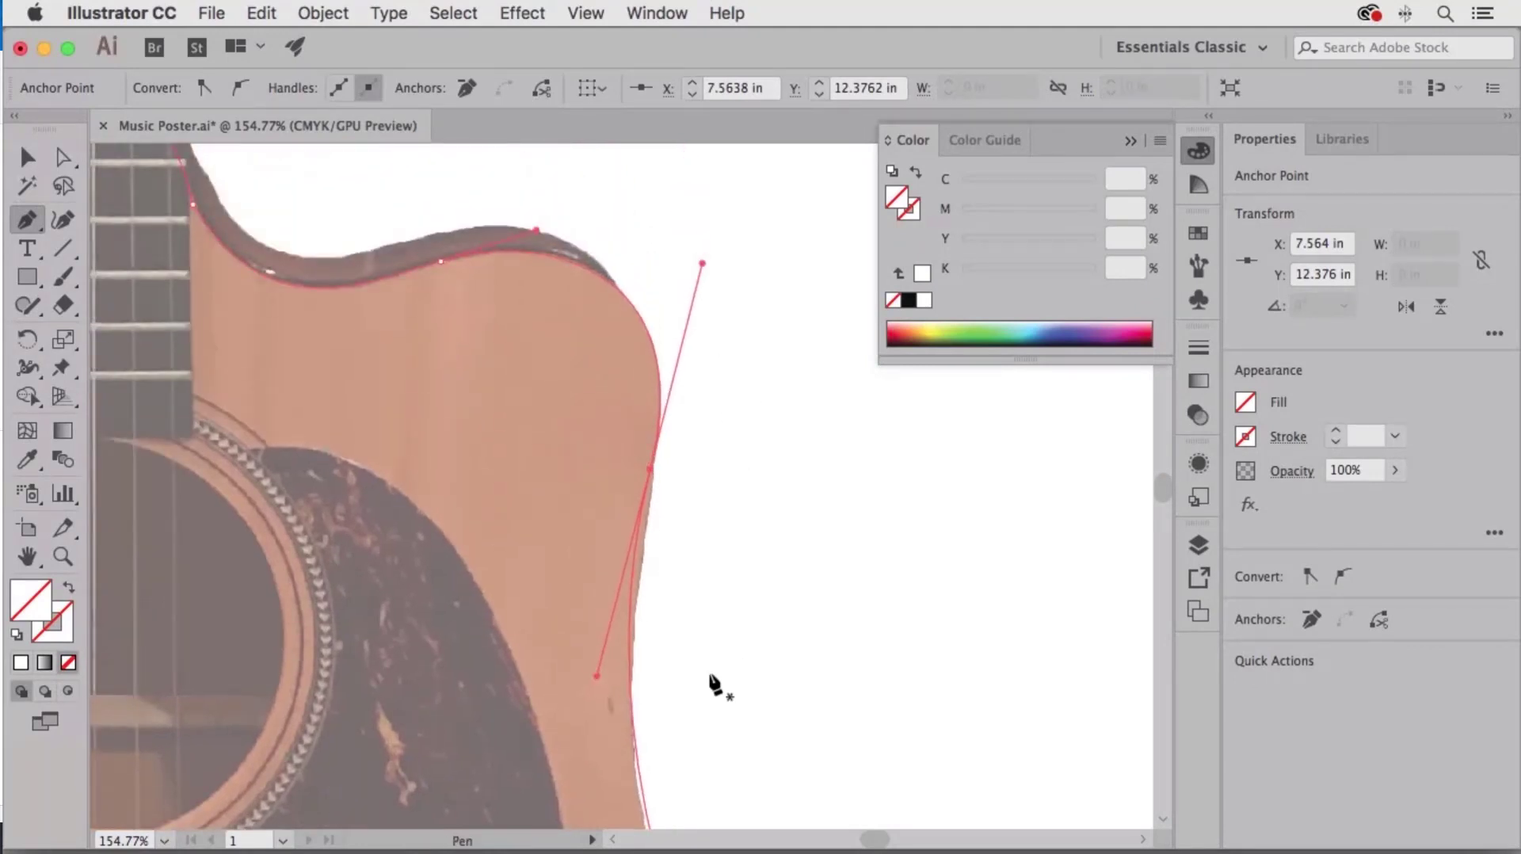
pyautogui.press('super')
pyautogui.moveTo(597, 678); pyautogui.dragTo(532, 665)
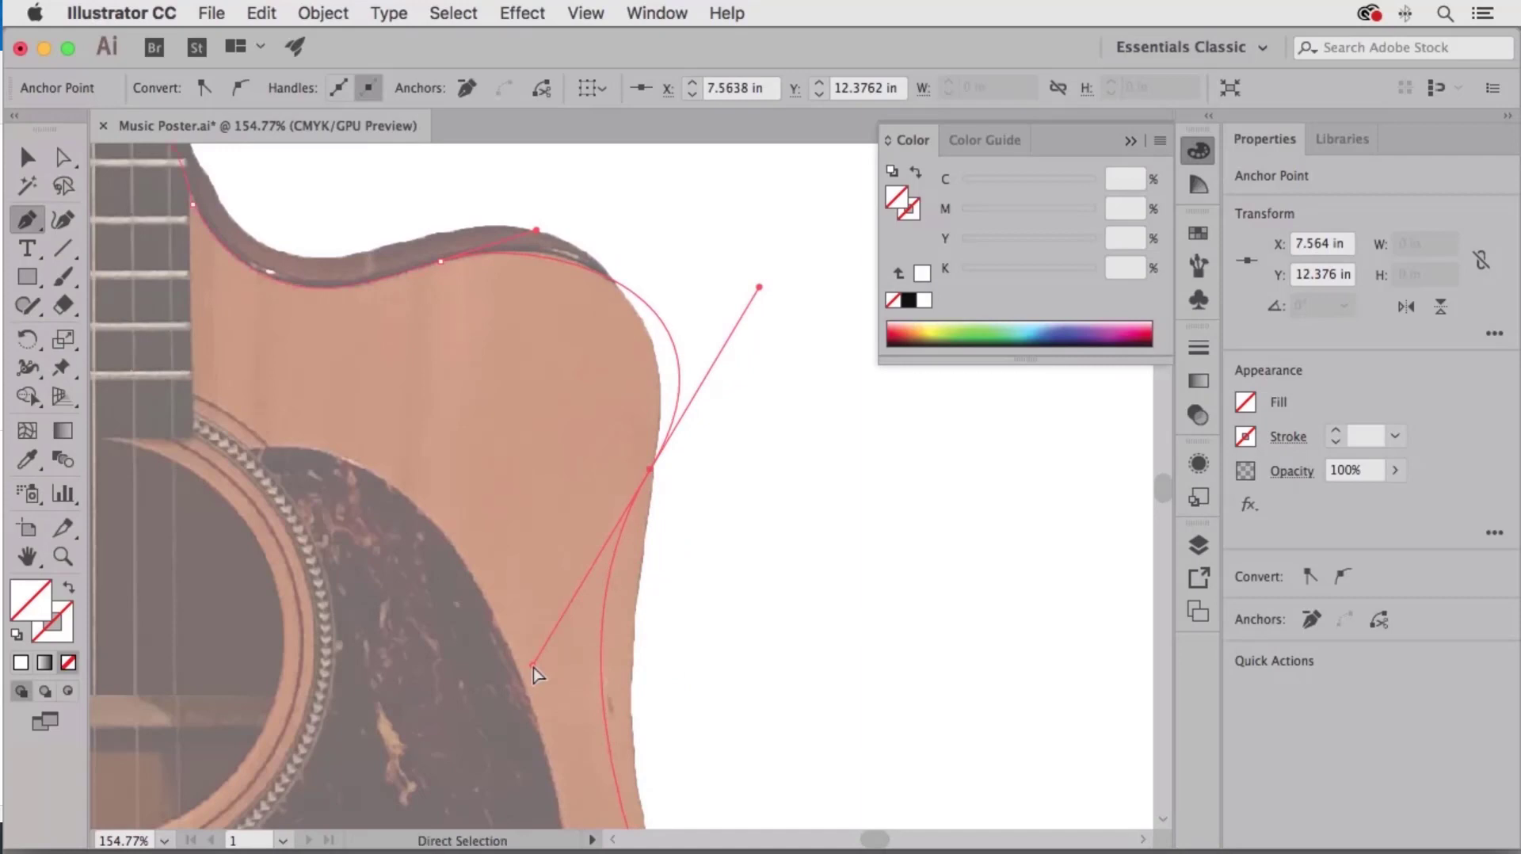
pyautogui.press('super+z')
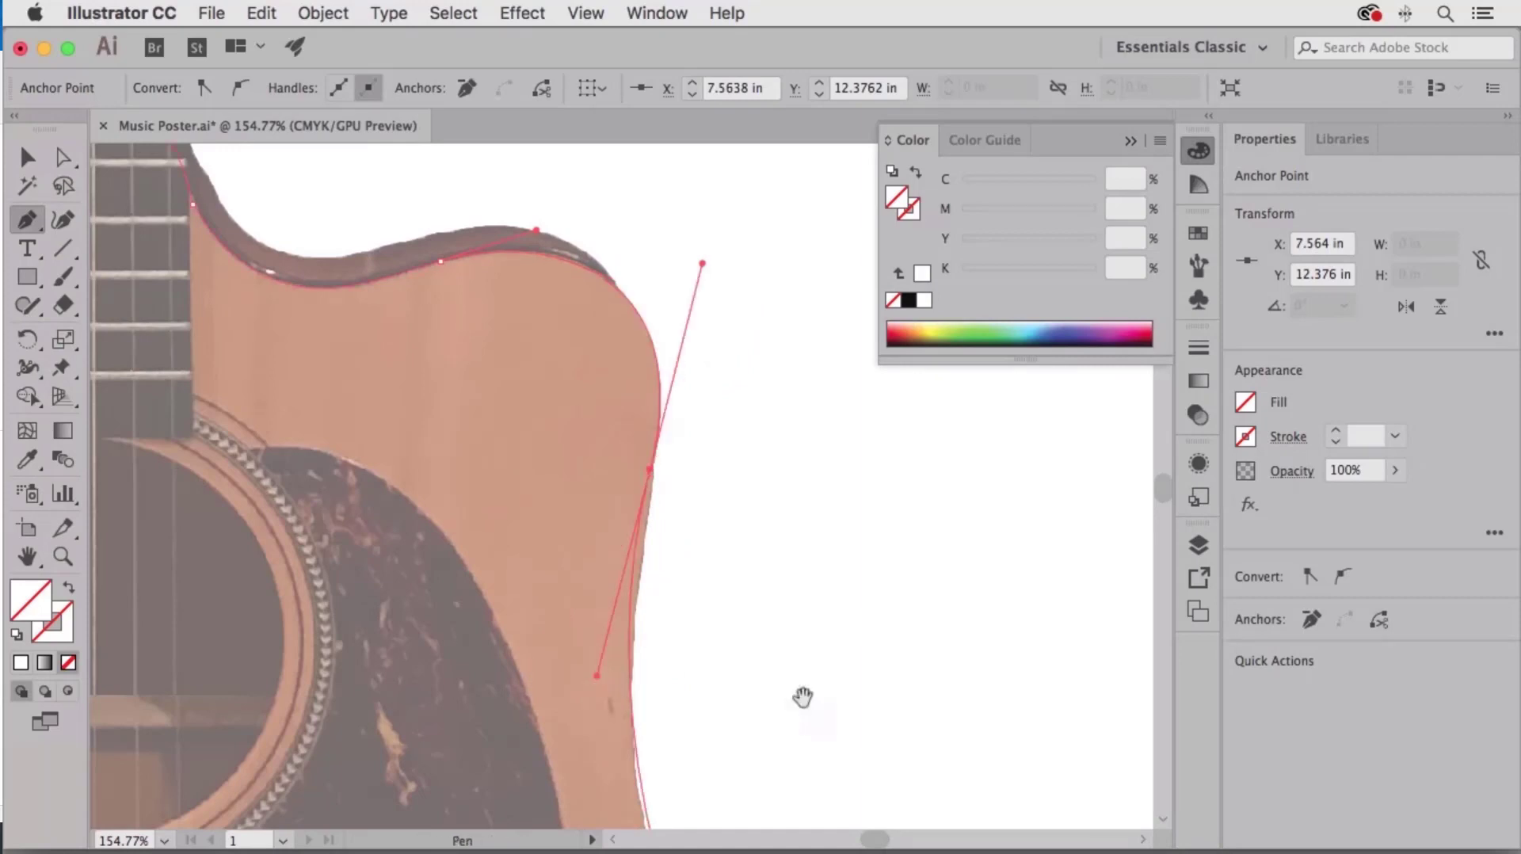
# - Fit the right waist by moving the anchor below the horn slightly down and adjusting only its lower handle
pyautogui.moveTo(802, 698); pyautogui.dragTo(792, 533)
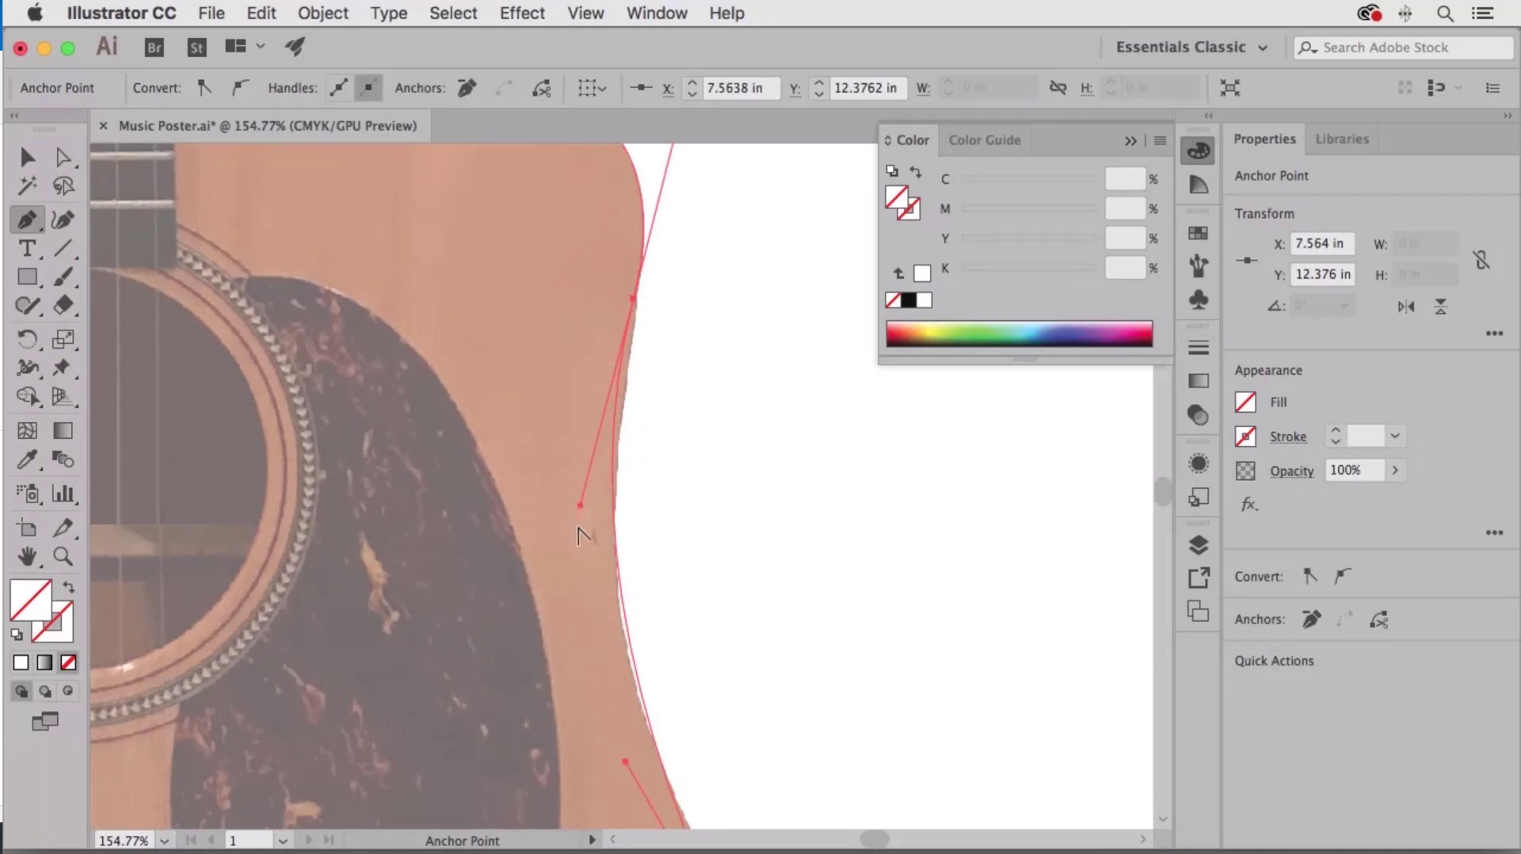
pyautogui.moveTo(581, 505)
pyautogui.mouseDown()
pyautogui.moveTo(575, 491)
pyautogui.moveTo(591, 512)
pyautogui.moveTo(578, 507)
pyautogui.mouseUp()
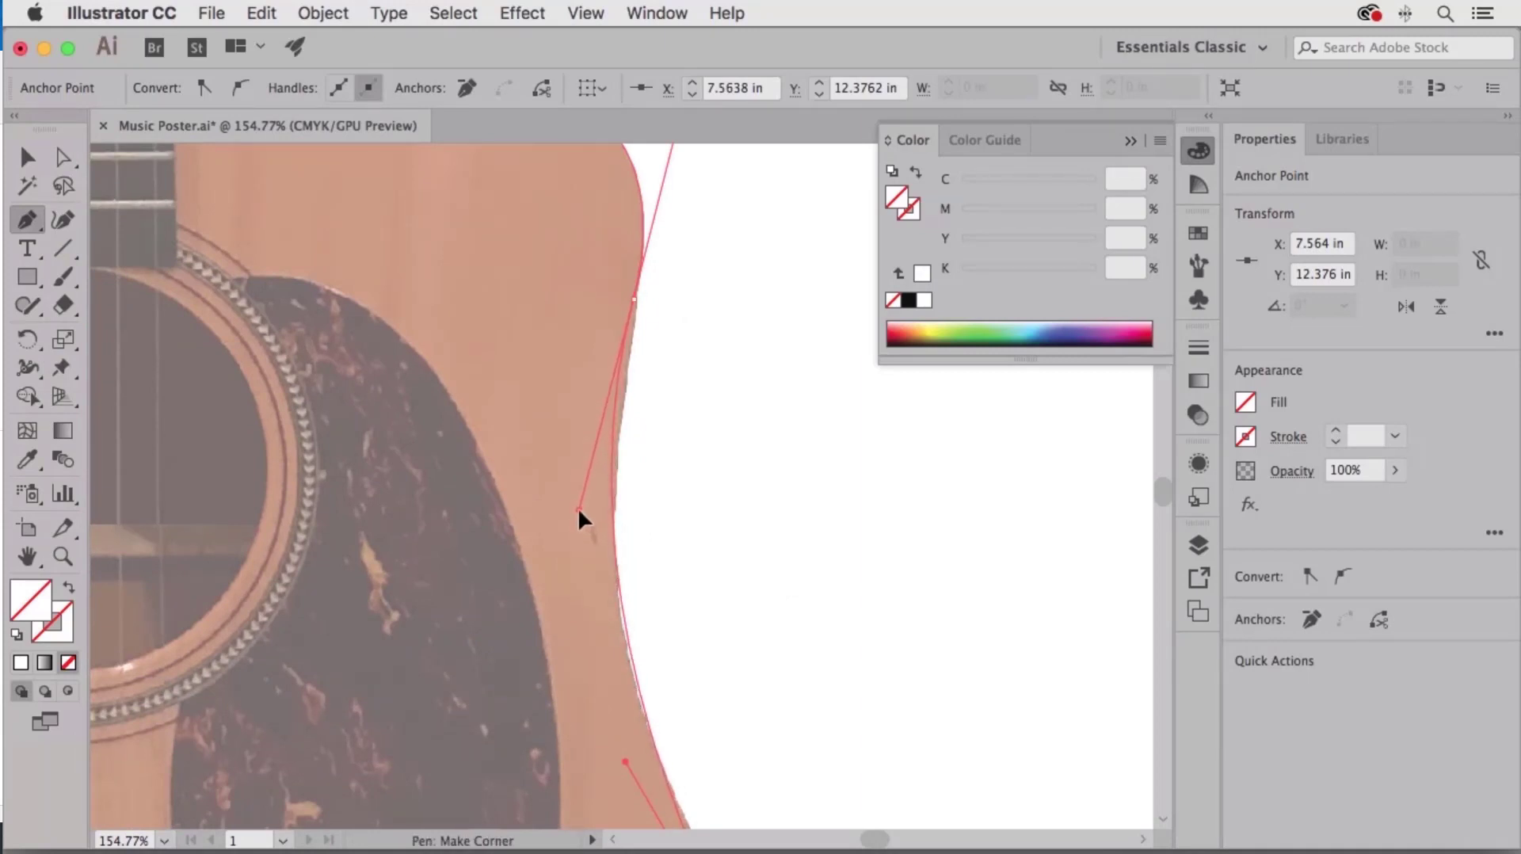
pyautogui.click(634, 302)
pyautogui.moveTo(635, 302); pyautogui.dragTo(633, 314)
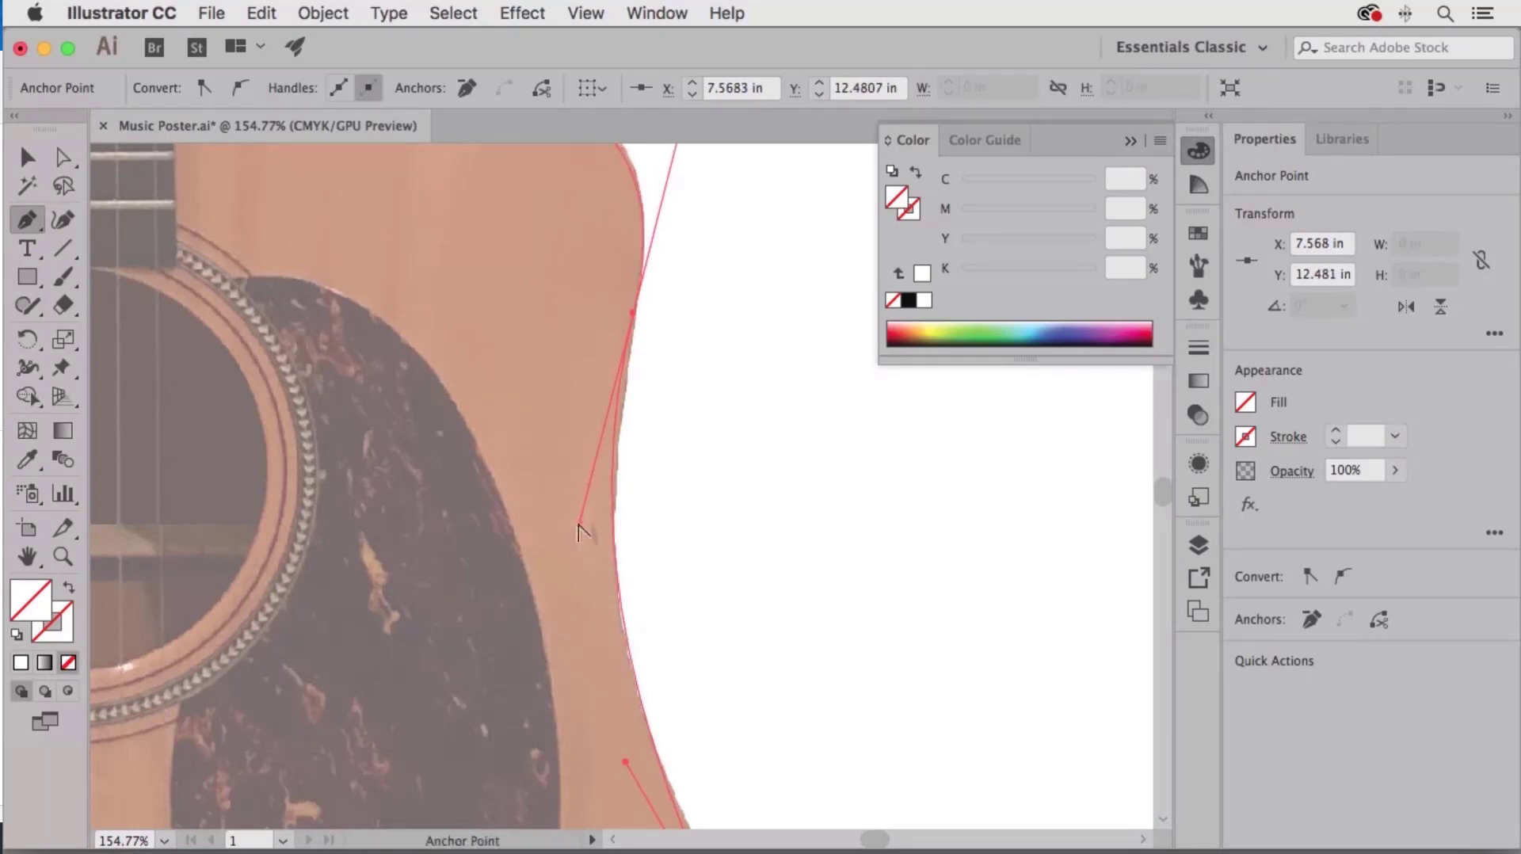
pyautogui.moveTo(579, 525); pyautogui.dragTo(582, 544)
# - Refine the horn's curve by slightly lengthening the direction handle of the anchor on the cutaway's upper edge
pyautogui.press('space')
pyautogui.moveTo(678, 306); pyautogui.dragTo(731, 472)
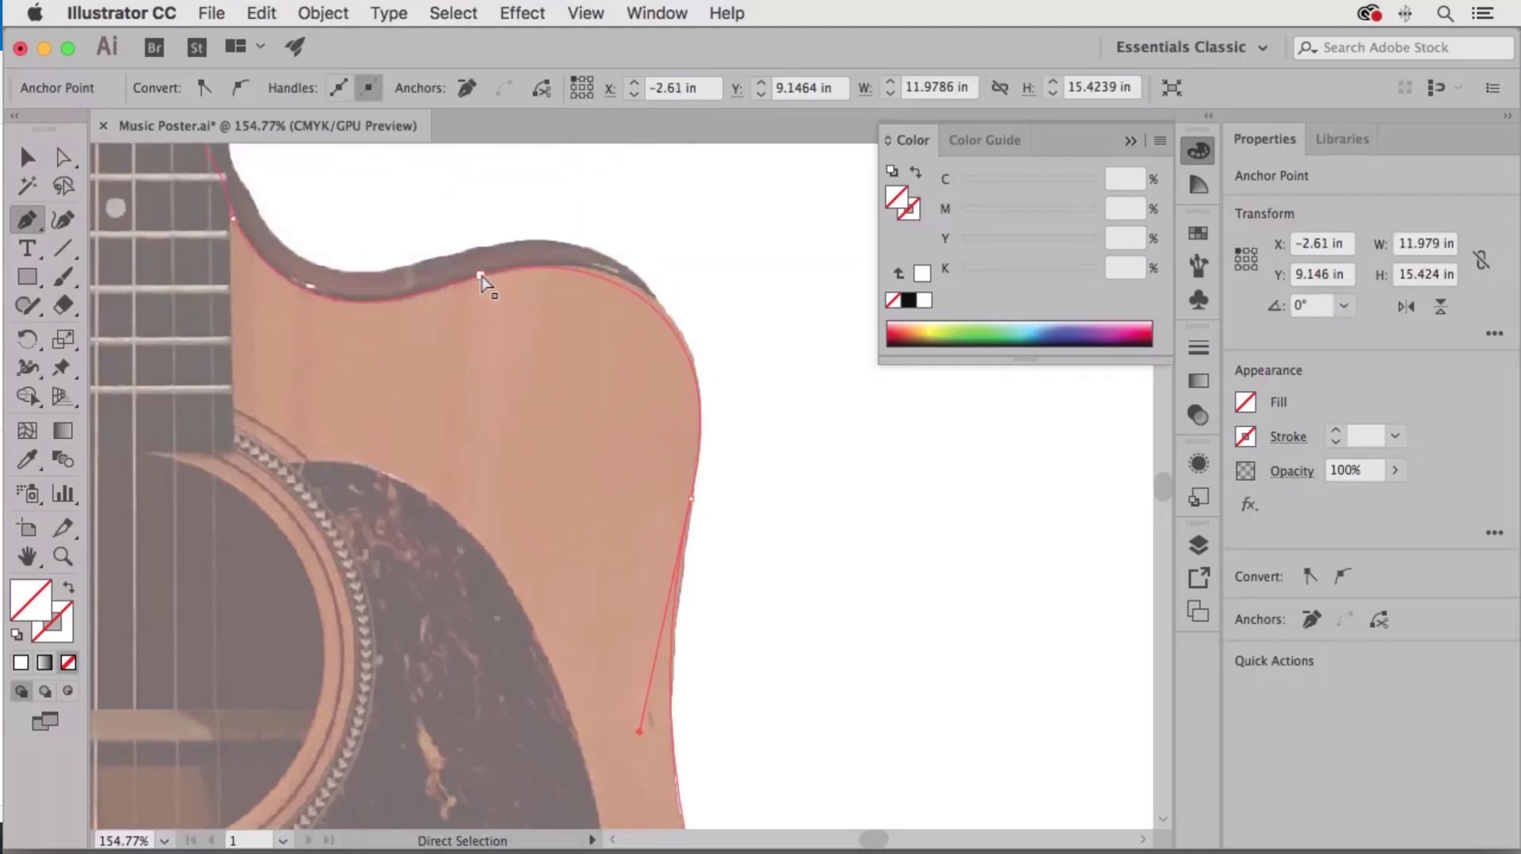
pyautogui.keyDown('super'); pyautogui.click(481, 276); pyautogui.keyUp('super')
pyautogui.keyDown('super'); pyautogui.click(577, 244); pyautogui.keyUp('super')
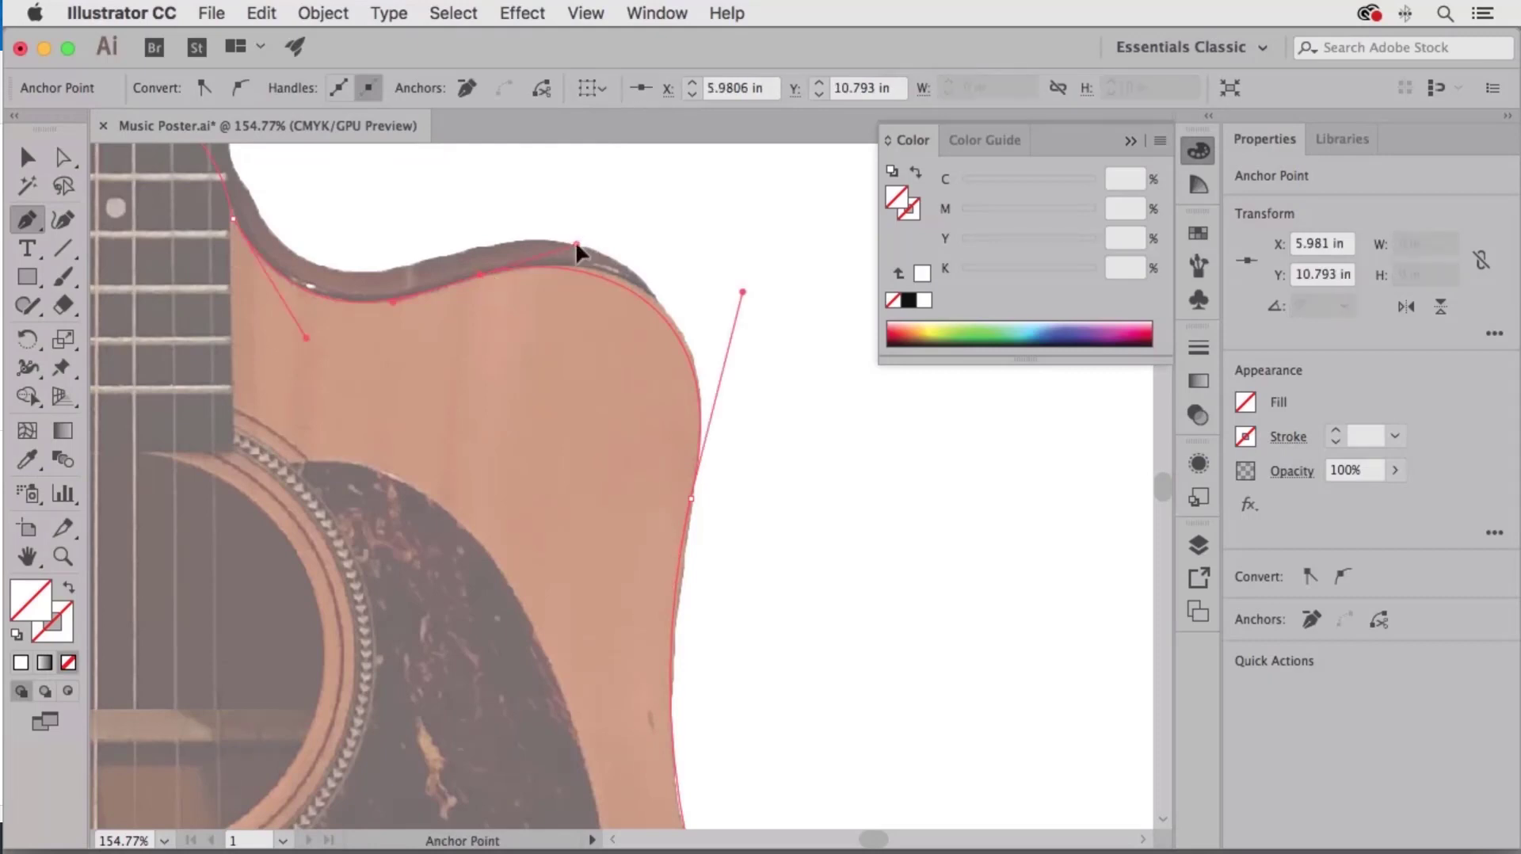
pyautogui.keyDown('super'); pyautogui.moveTo(576, 244); pyautogui.dragTo(593, 240); pyautogui.keyUp('super')
pyautogui.keyDown('super'); pyautogui.click(700, 449); pyautogui.keyUp('super')
# - Adjust the upper handle of the anchor below the right waist so the curve follows the guitar's edge
pyautogui.press('space')
pyautogui.moveTo(804, 626); pyautogui.dragTo(794, 299)
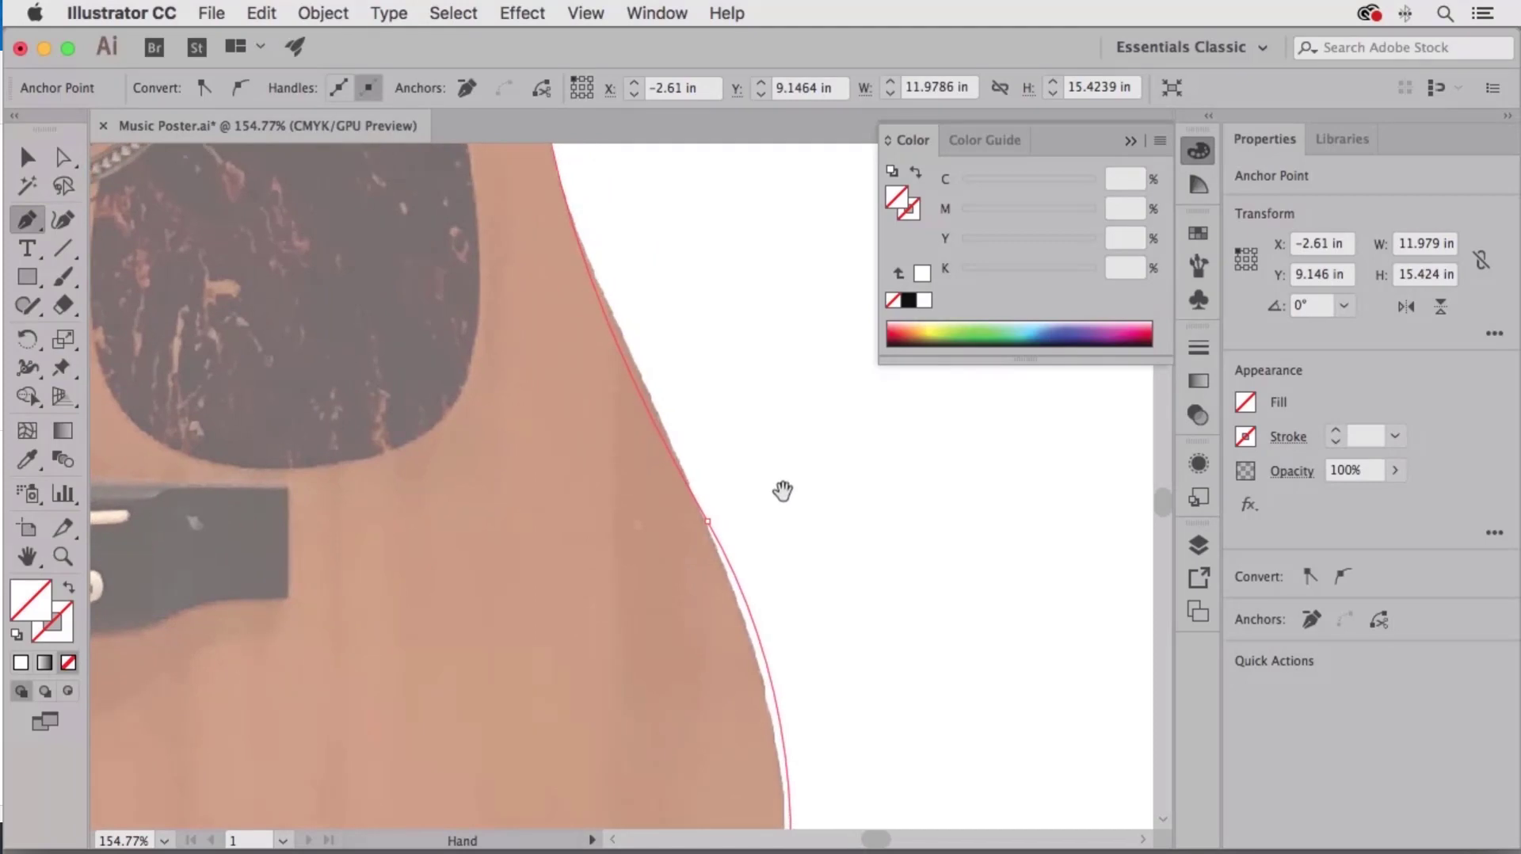
pyautogui.moveTo(782, 494); pyautogui.dragTo(587, 344)
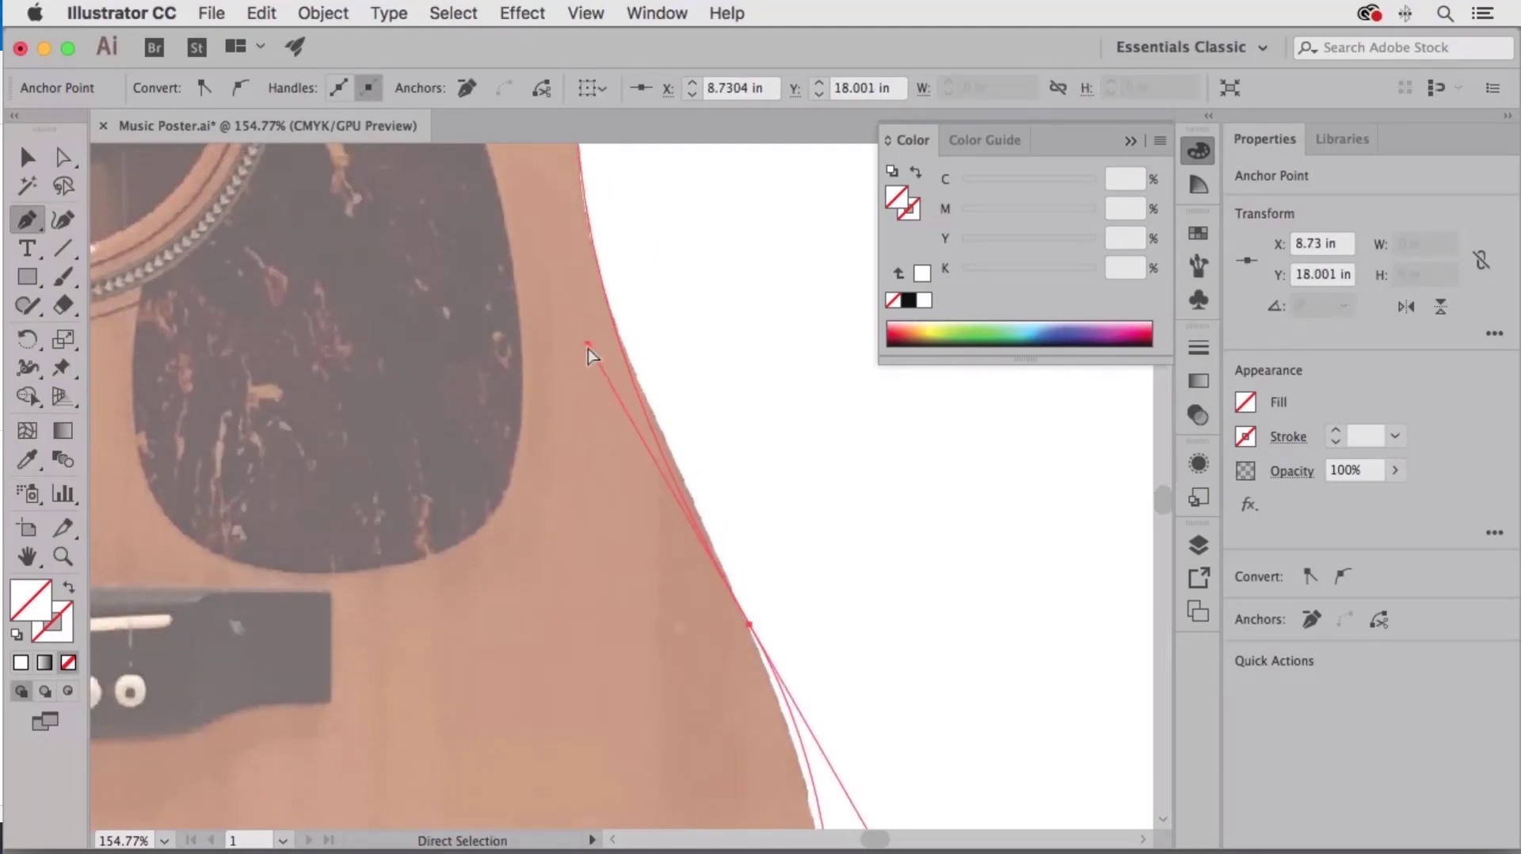
pyautogui.moveTo(586, 346); pyautogui.dragTo(581, 315)
# - Pull the lower handle of that same anchor inward to fit the curve along the right lower bout
pyautogui.press('space')
pyautogui.moveTo(937, 678); pyautogui.dragTo(859, 336)
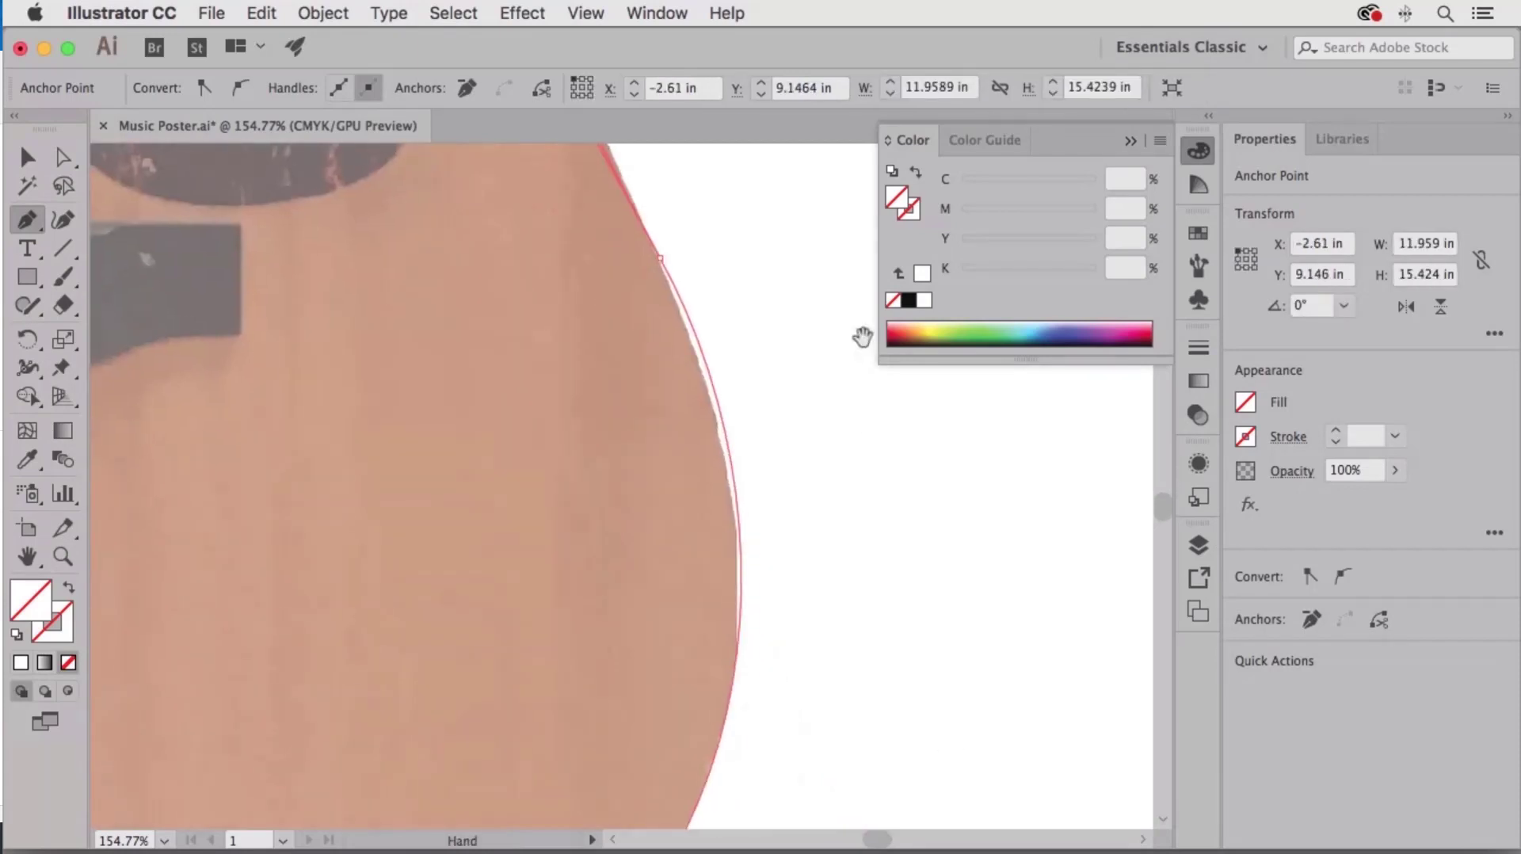
pyautogui.moveTo(806, 635); pyautogui.dragTo(804, 597)
pyautogui.keyDown('super'); pyautogui.click(650, 193); pyautogui.keyUp('super')
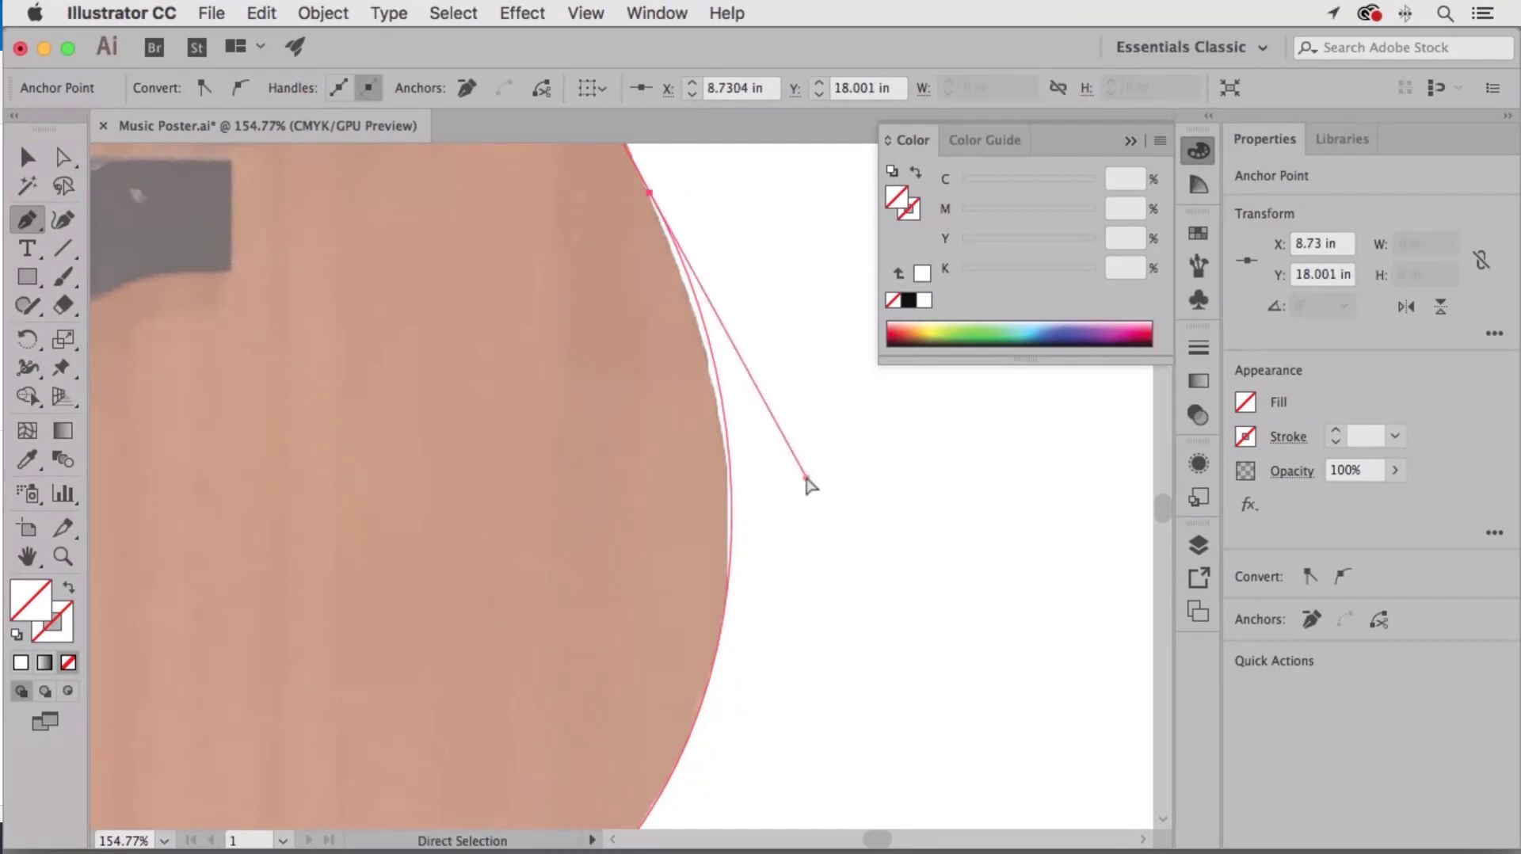
pyautogui.moveTo(808, 486); pyautogui.dragTo(799, 505)
# - Adjust the lower direction handle of the lower-left bout's anchor to fit the curve along the guitar's bottom edge
pyautogui.moveTo(665, 658); pyautogui.dragTo(838, 333)
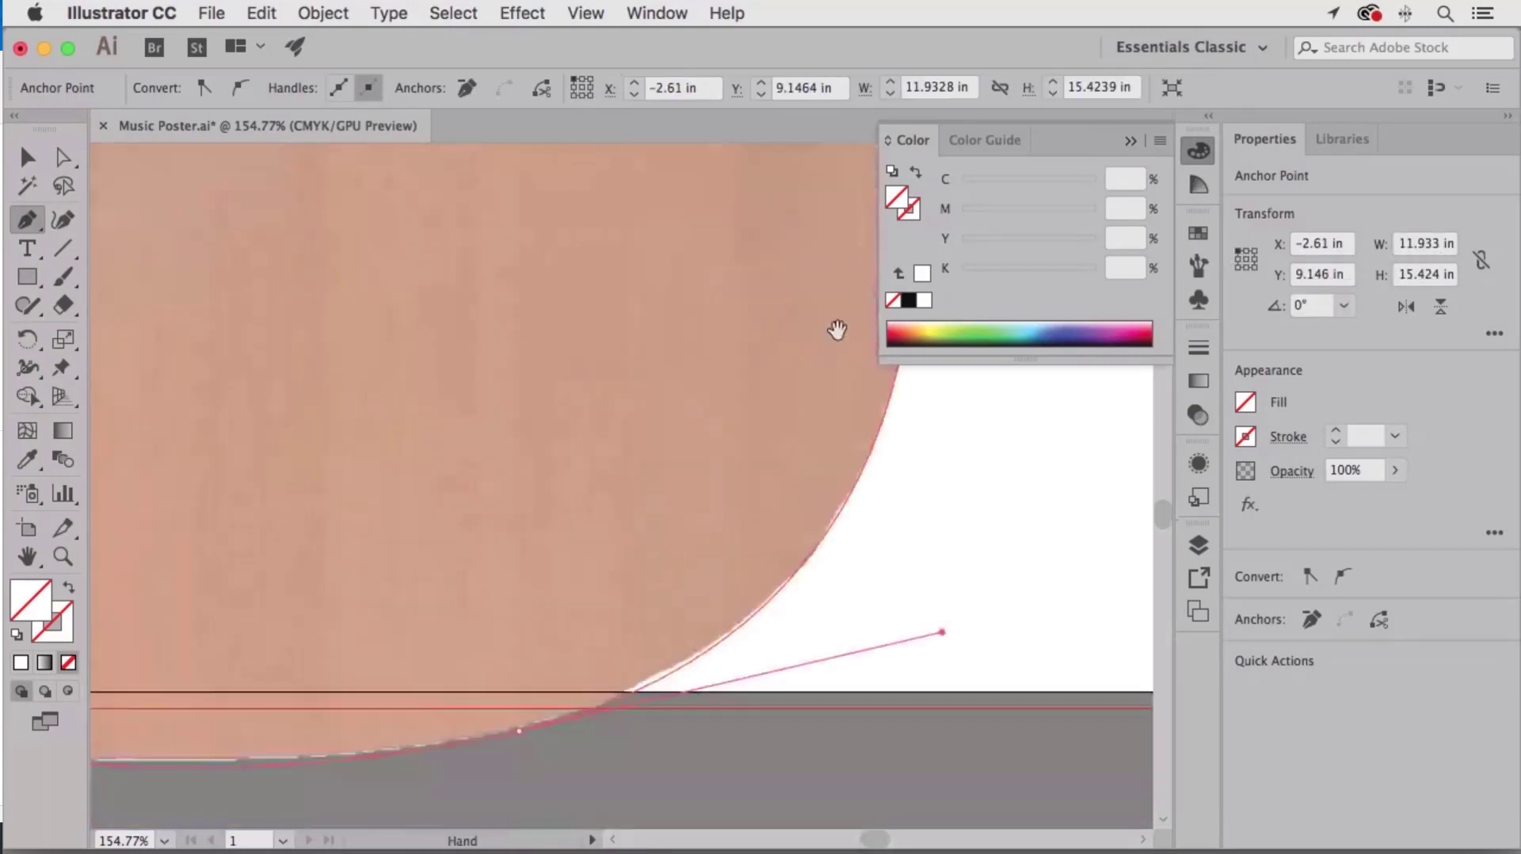
pyautogui.moveTo(648, 606); pyautogui.dragTo(880, 541)
pyautogui.moveTo(537, 593); pyautogui.dragTo(899, 593)
pyautogui.moveTo(448, 576); pyautogui.dragTo(839, 657)
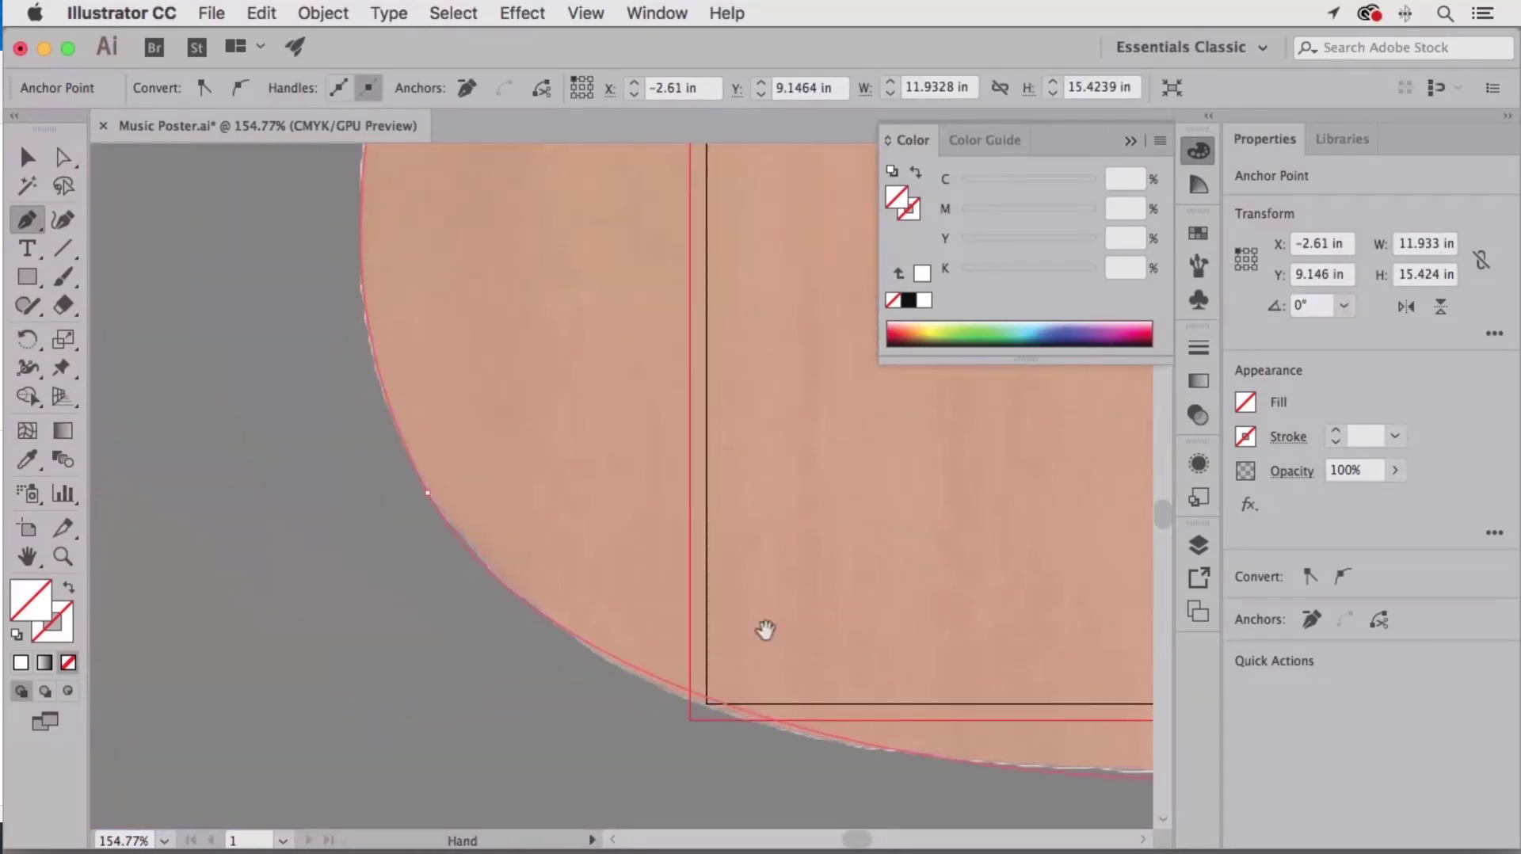
pyautogui.press('super')
pyautogui.moveTo(427, 493); pyautogui.dragTo(552, 736)
pyautogui.press('space')
pyautogui.moveTo(569, 352); pyautogui.dragTo(487, 412)
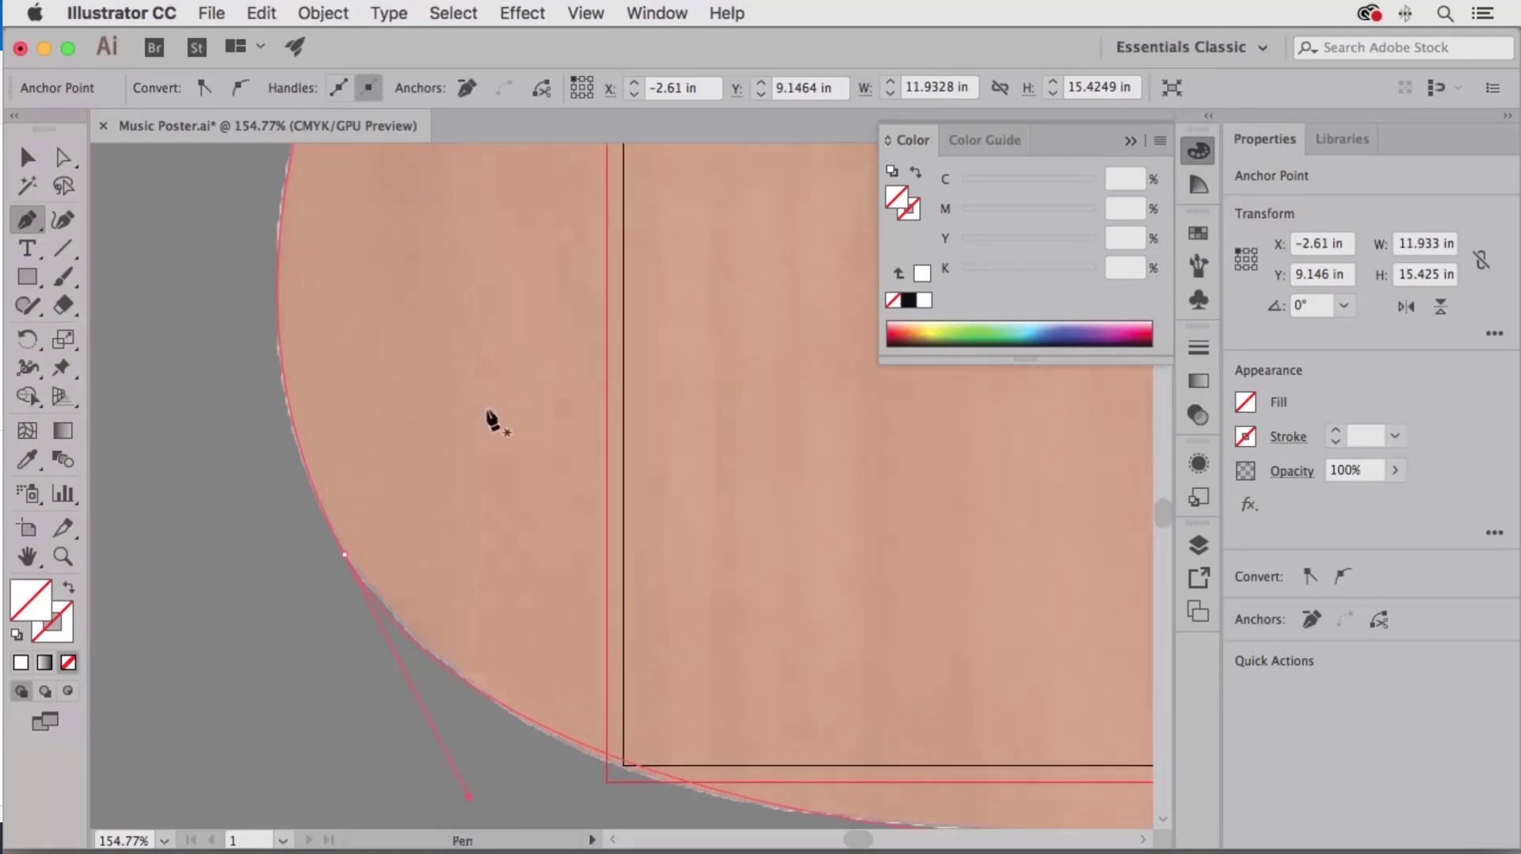
# - Fill the closed guitar body path with the wood colour sampled from the template image using the Eyedropper, and deselect it
pyautogui.press('super+0')
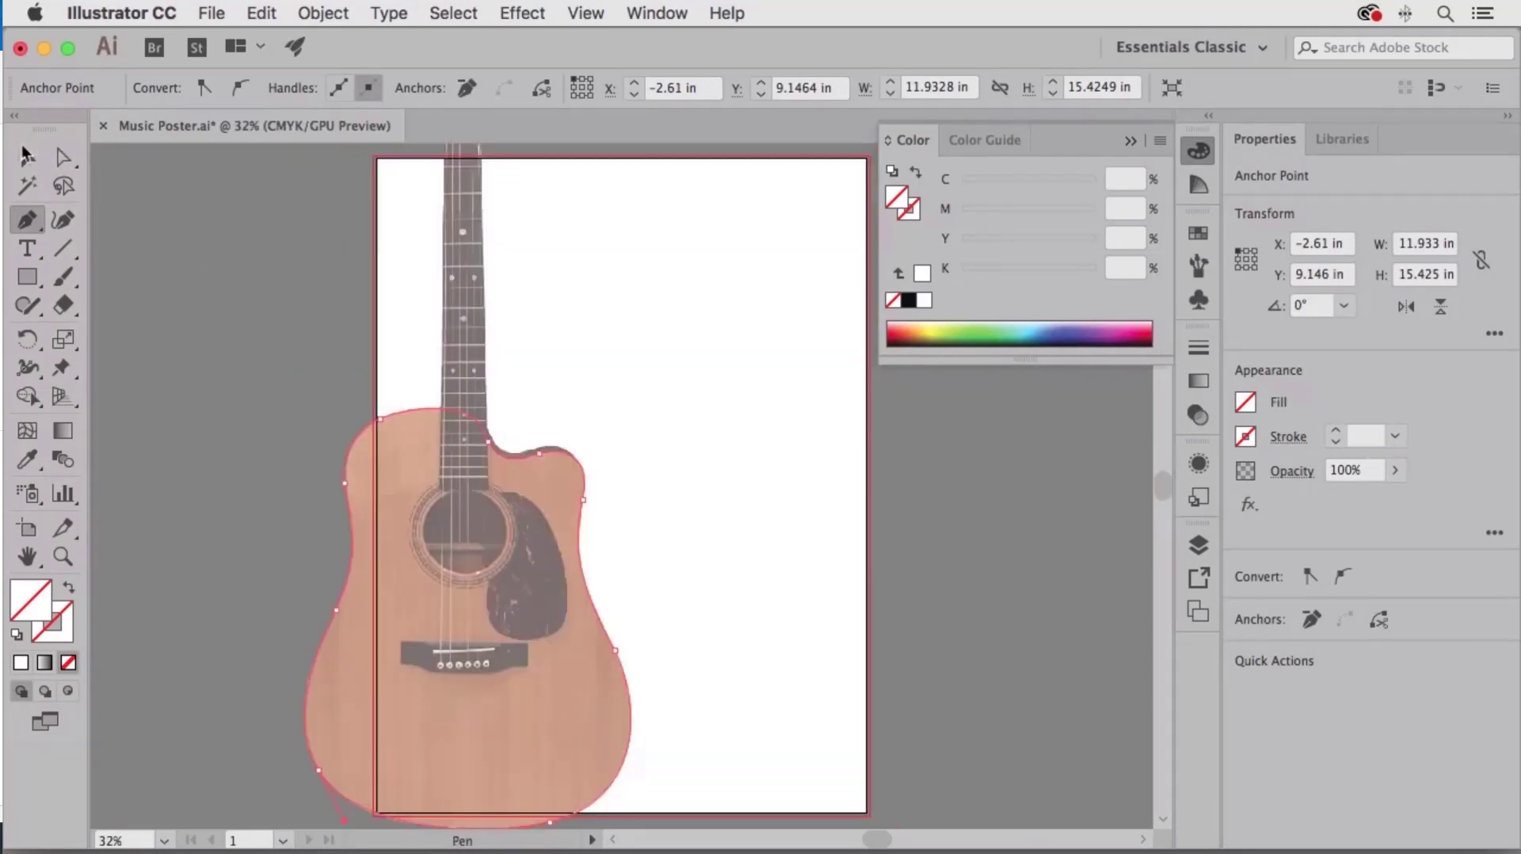
pyautogui.click(25, 155)
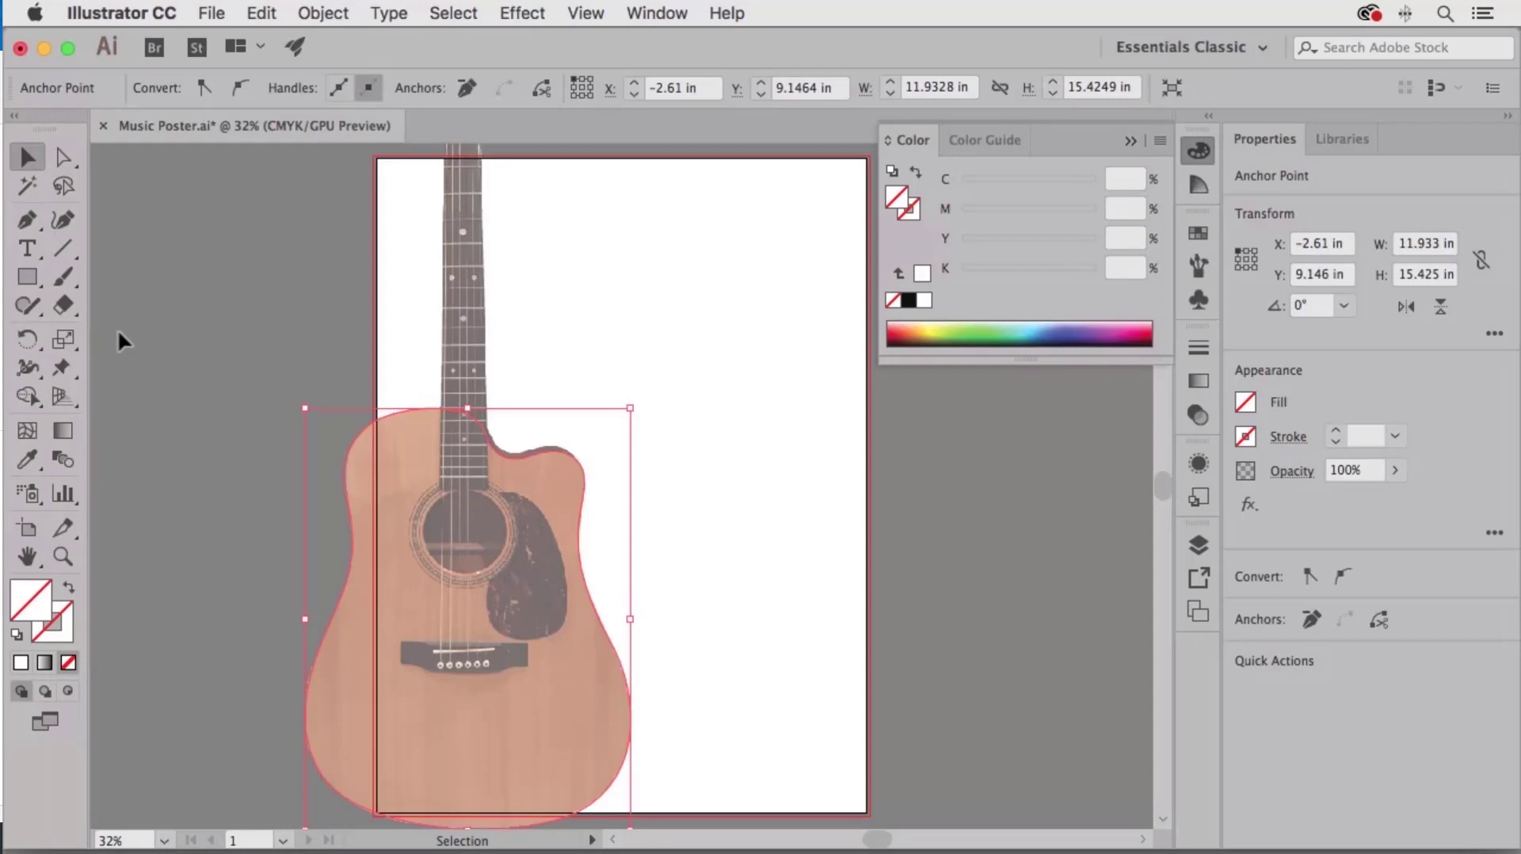
pyautogui.click(26, 463)
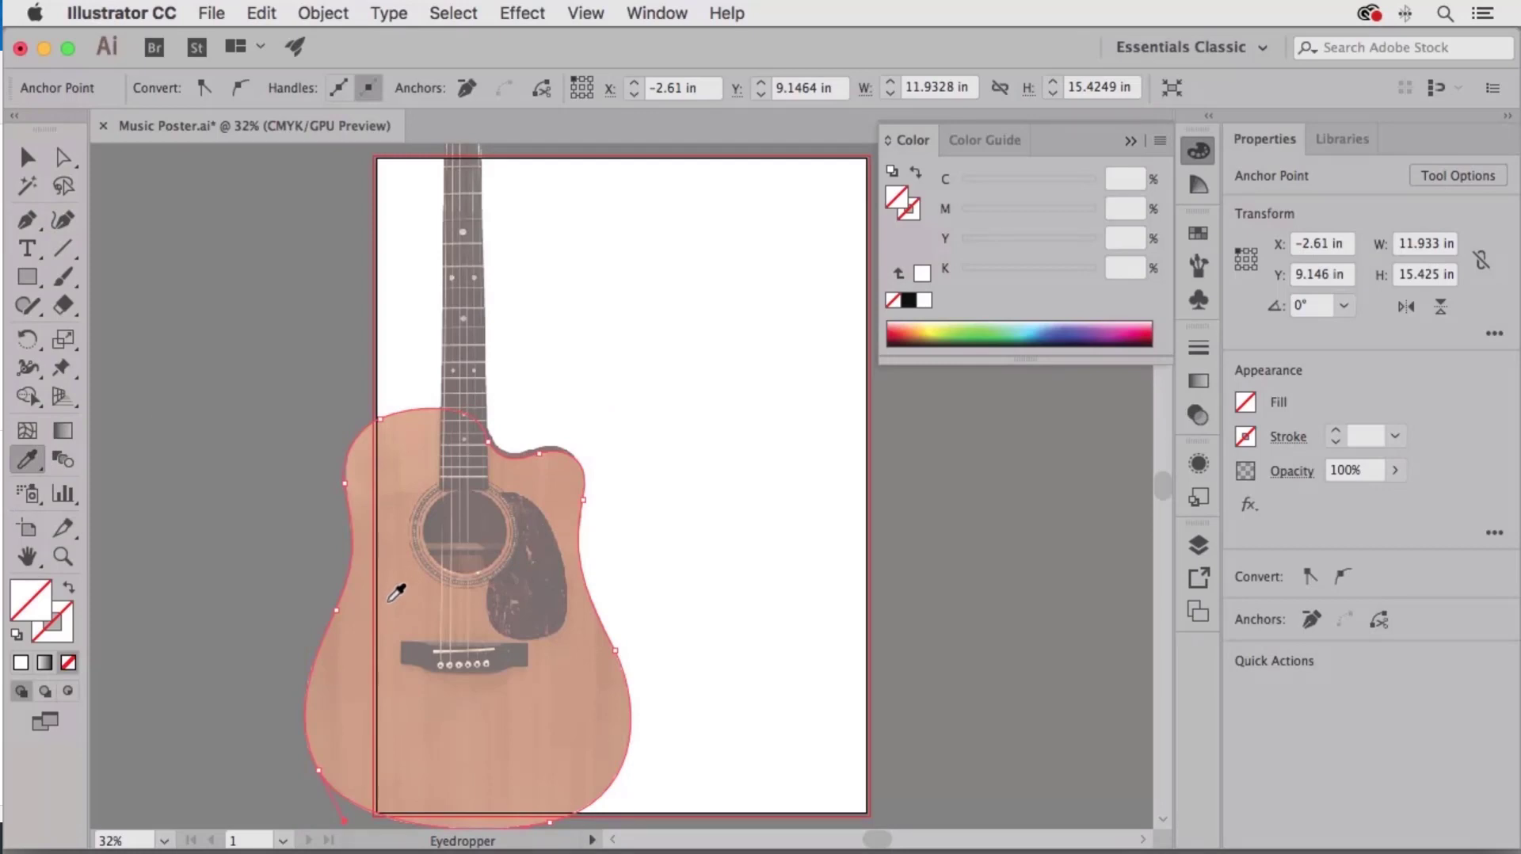
pyautogui.click(396, 593)
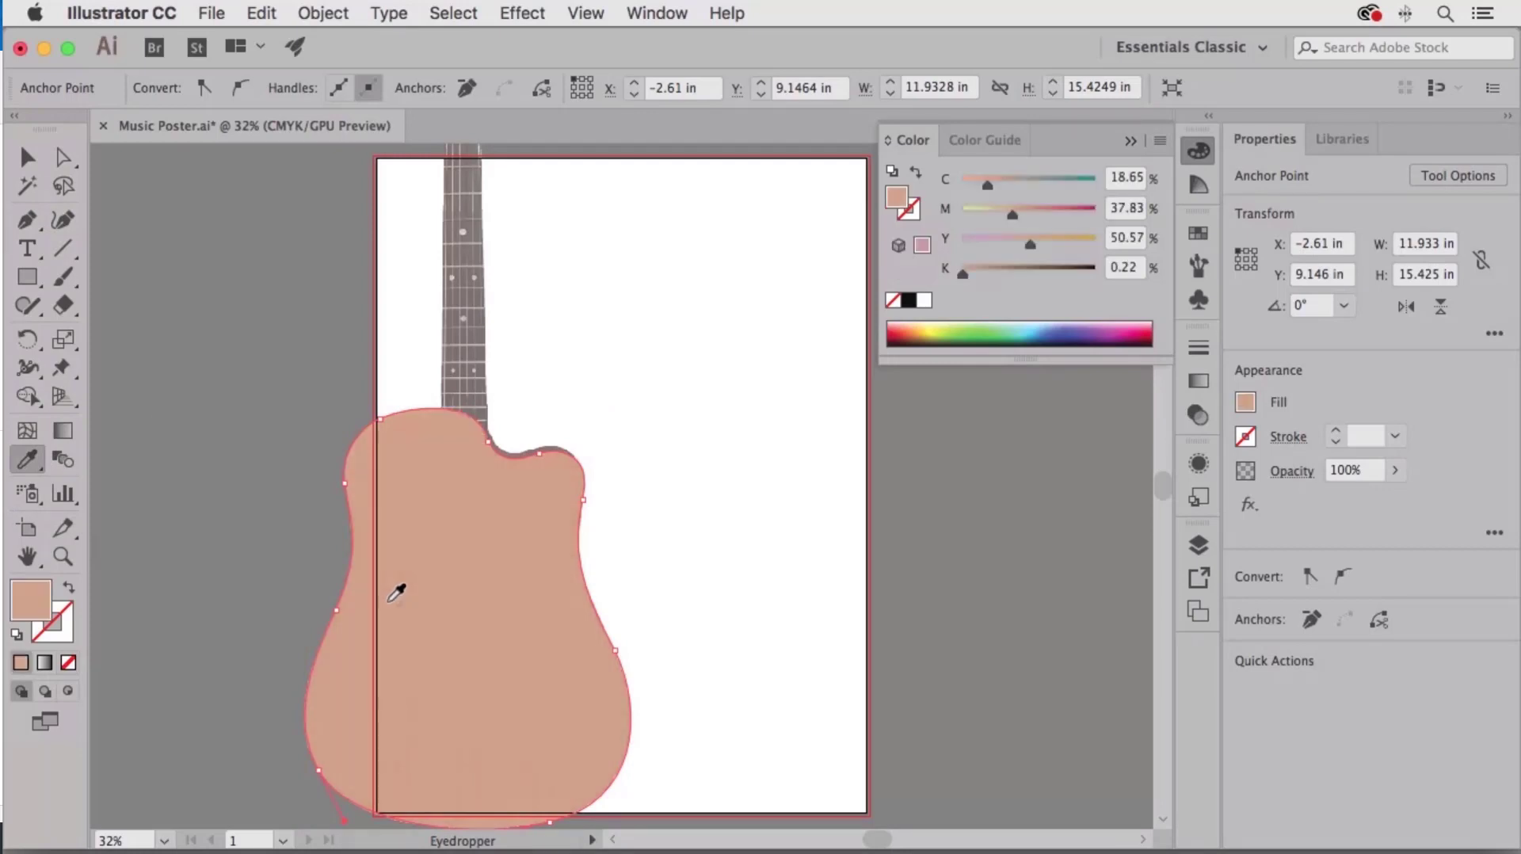
pyautogui.click(23, 158)
pyautogui.click(610, 599)
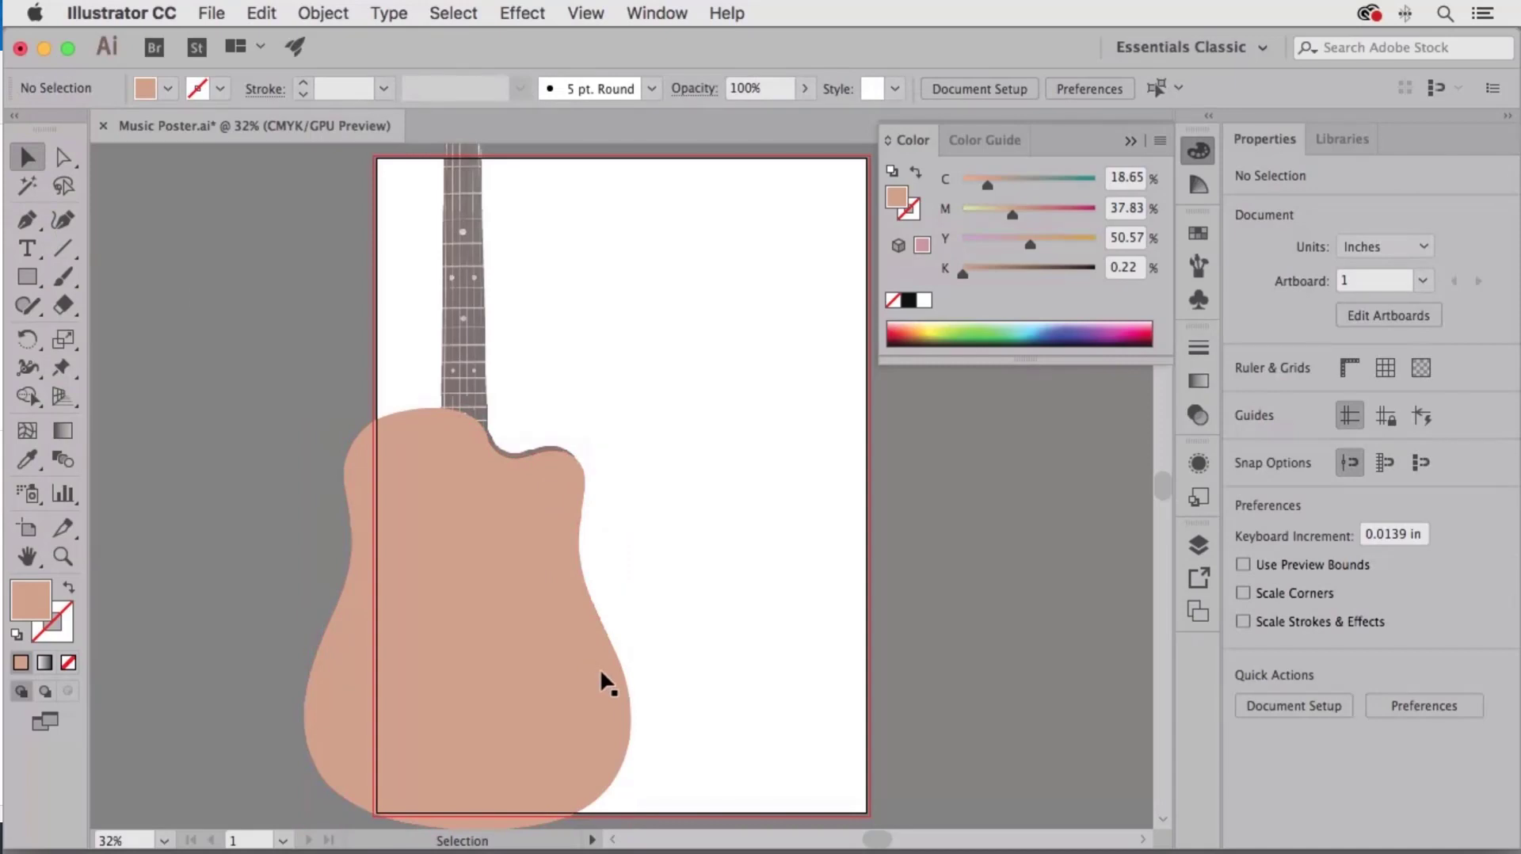
# - Rename the path inside the Guitar layer to "Guitar Body" and hide it
pyautogui.click(1200, 544)
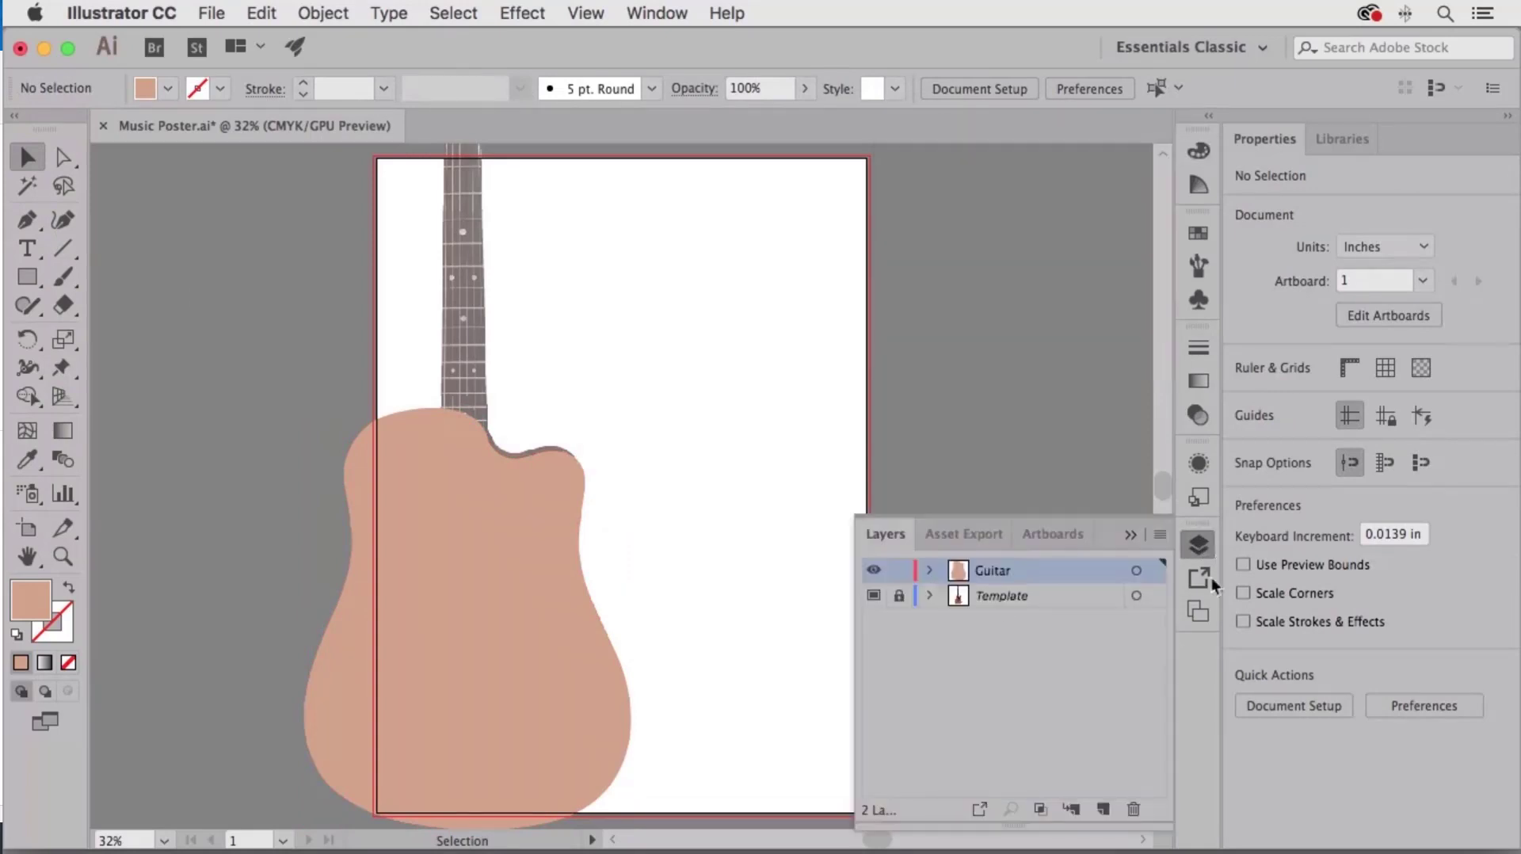
pyautogui.click(928, 571)
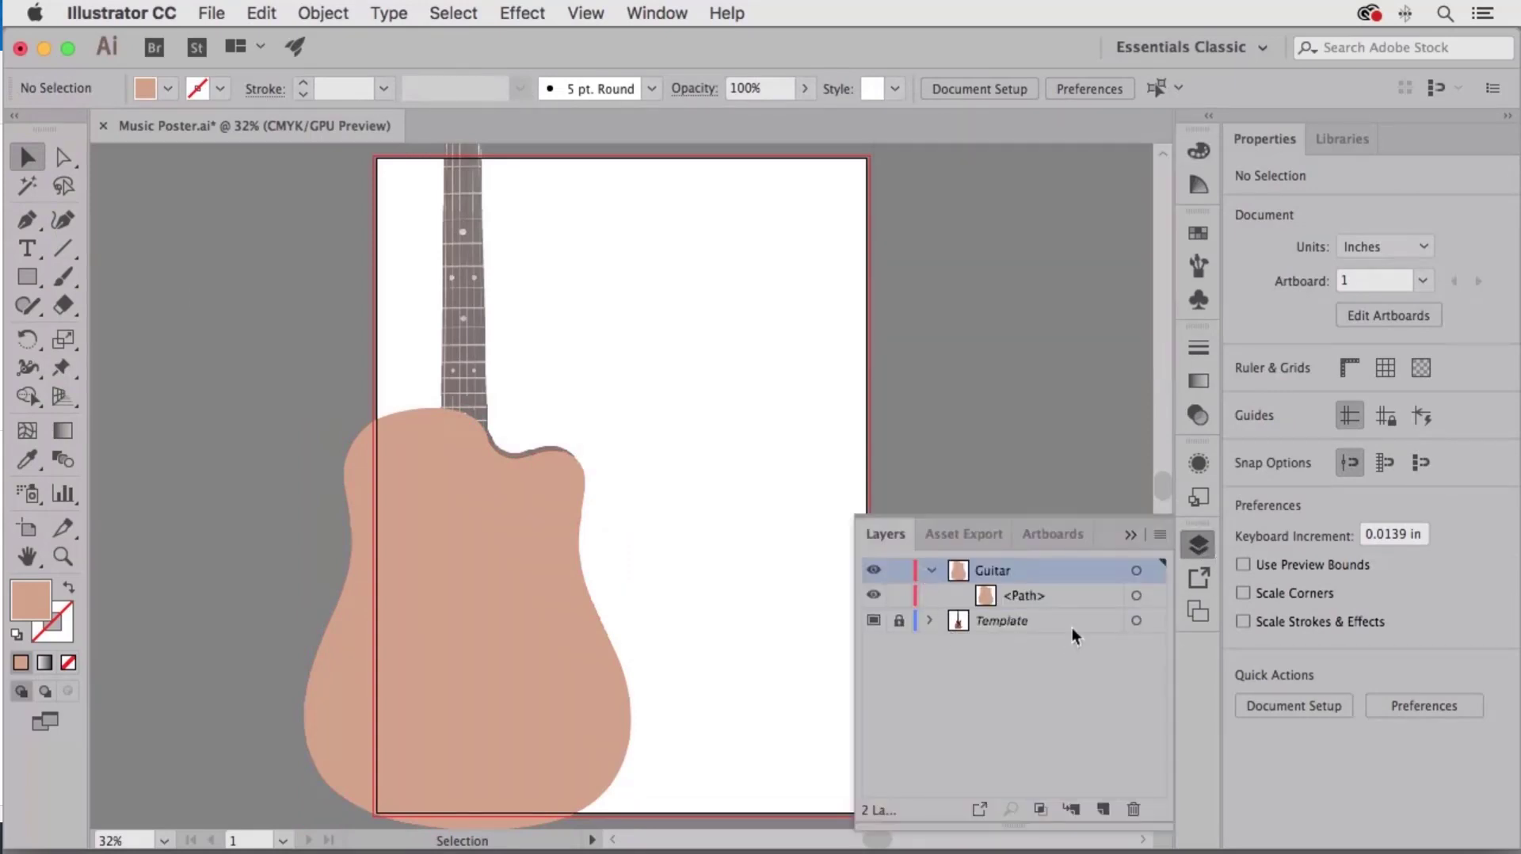
pyautogui.doubleClick(1028, 595)
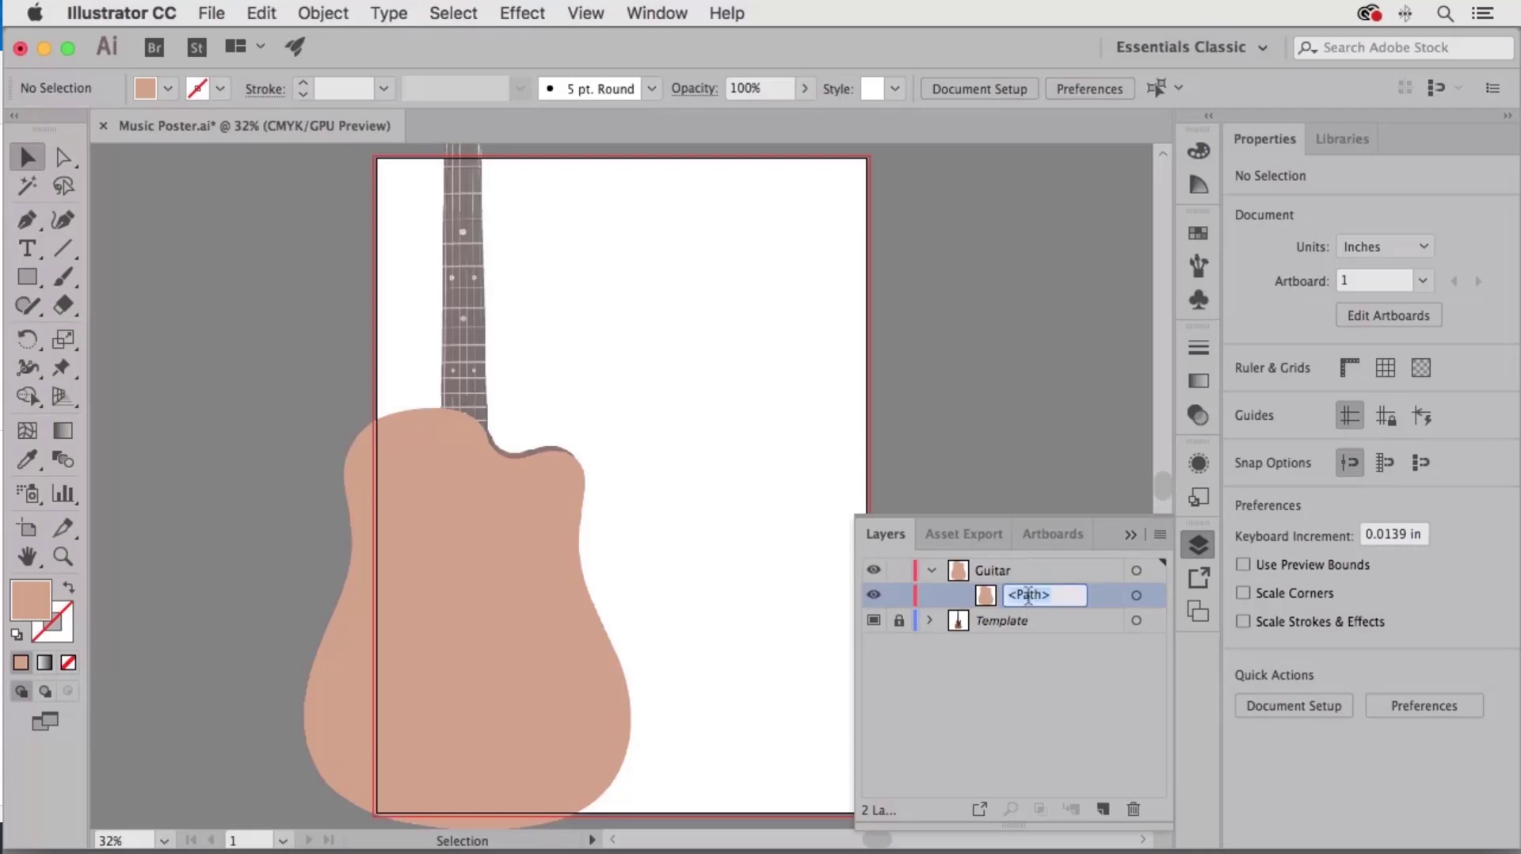
pyautogui.write('Bi')
pyautogui.press('BackSpace')
pyautogui.press('BackSpace')
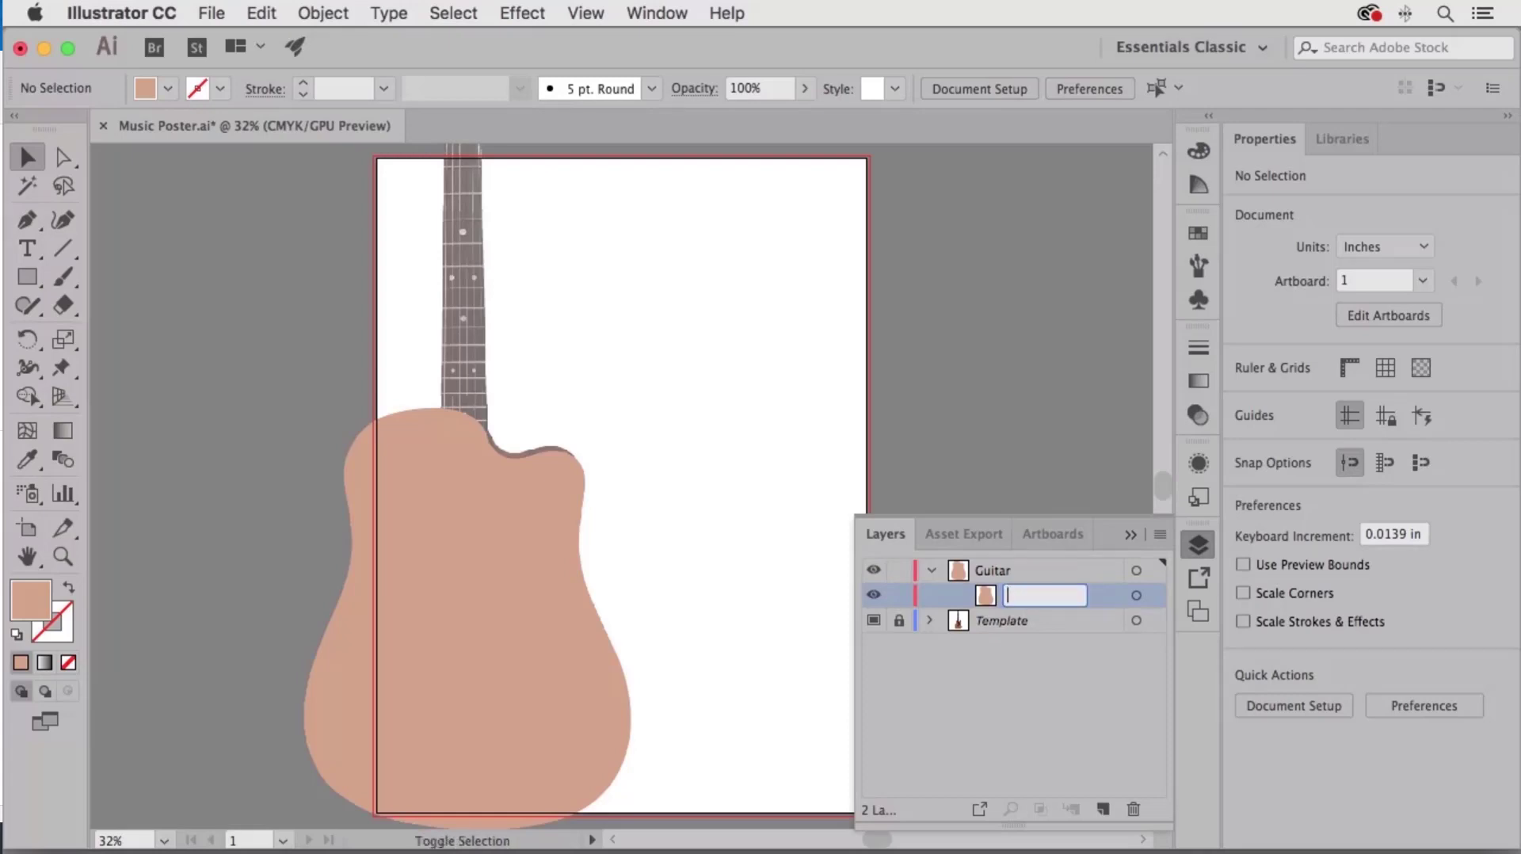
pyautogui.write('Guitar Body')
pyautogui.press('Return')
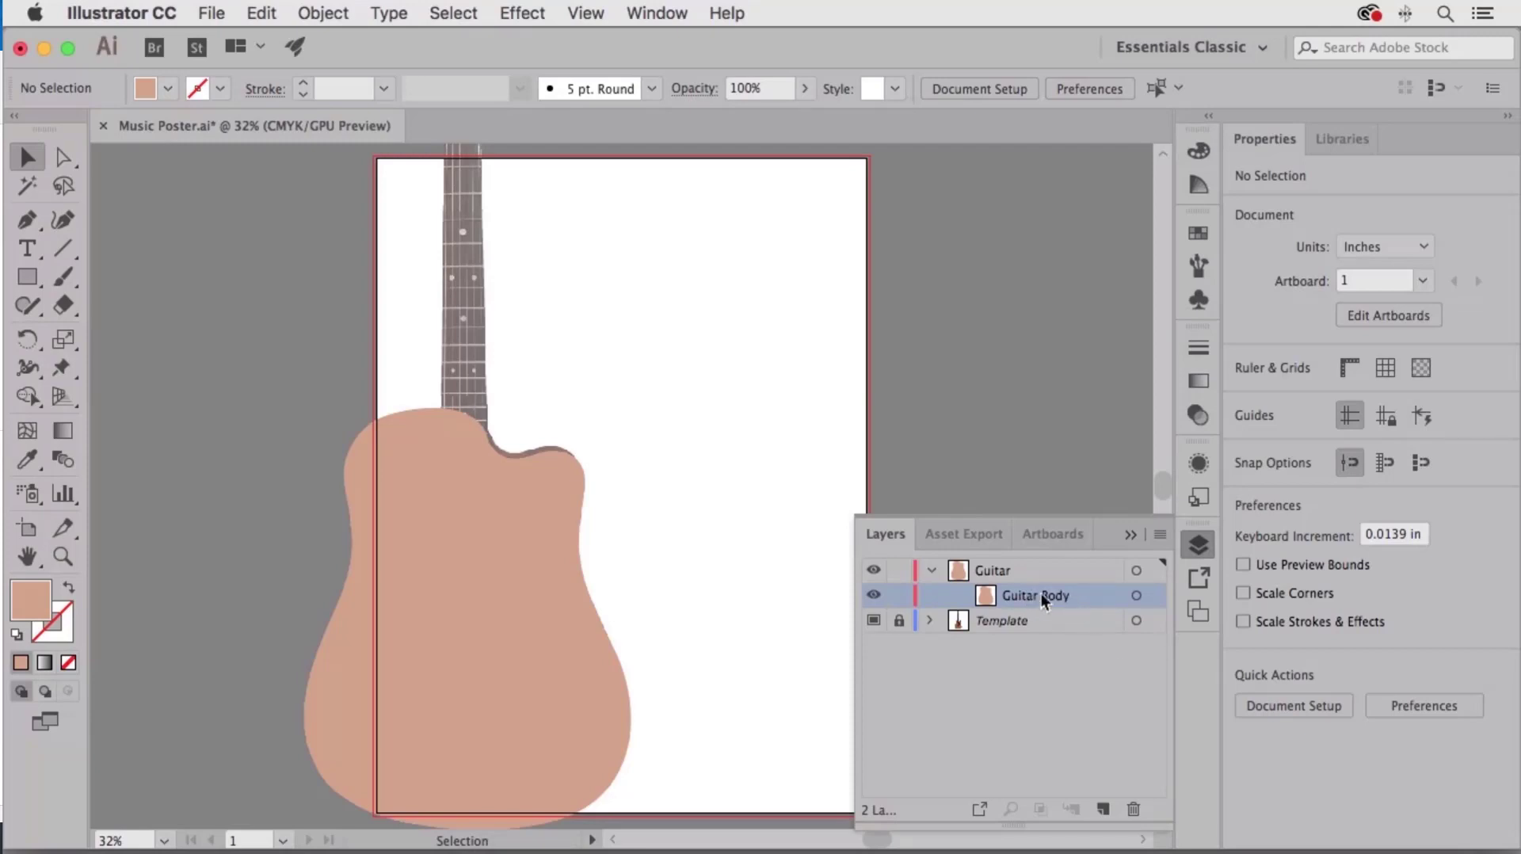
pyautogui.click(873, 596)
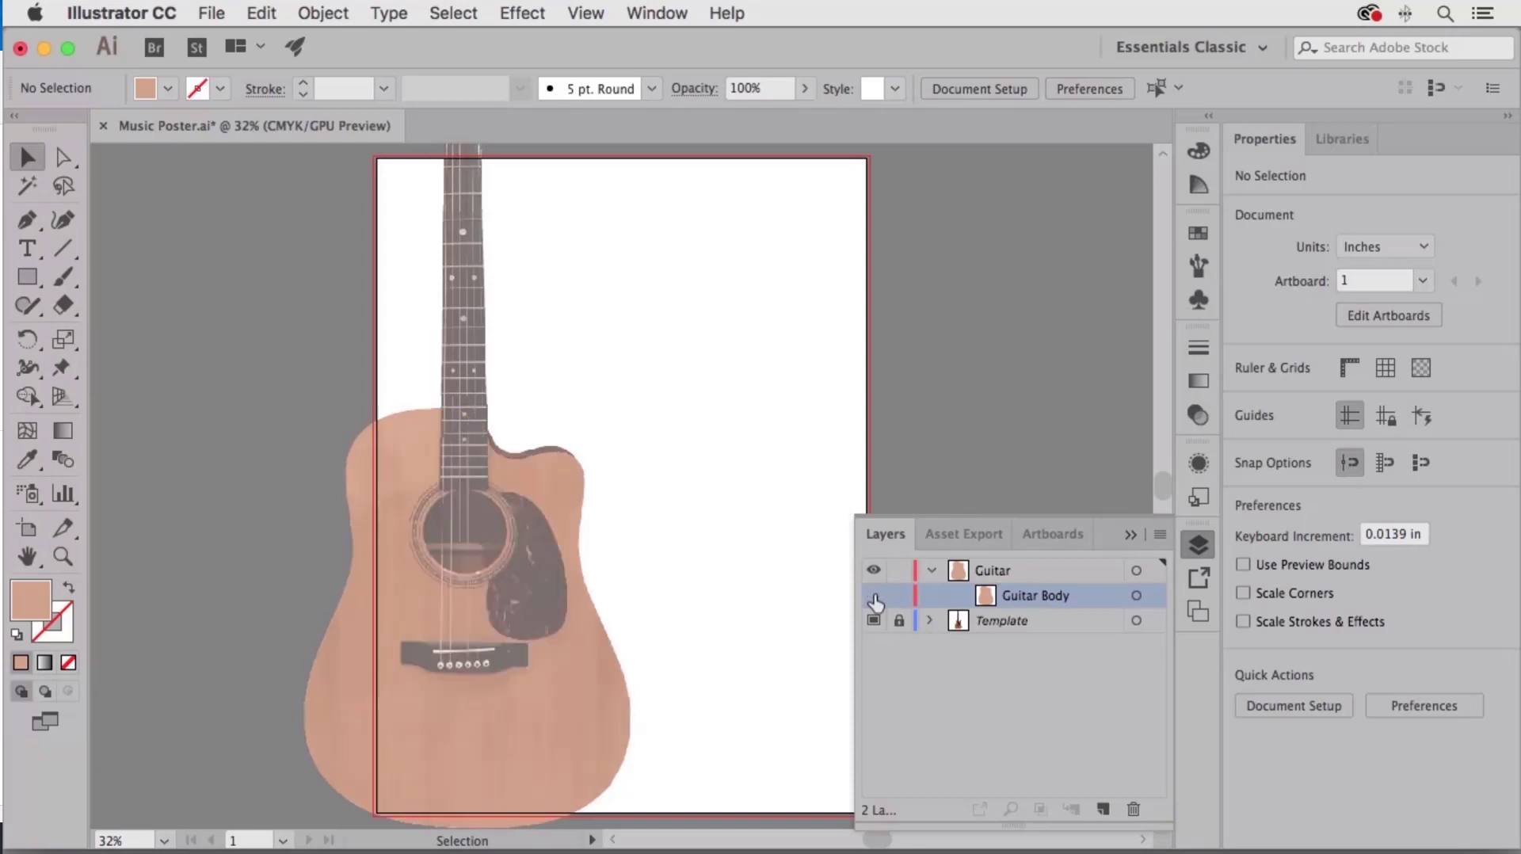
# - Draw a rectangle about 1.82 in wide and 14.02 in high over the template's neck and fill it with the dark grey swatch
pyautogui.moveTo(606, 412); pyautogui.dragTo(639, 526)
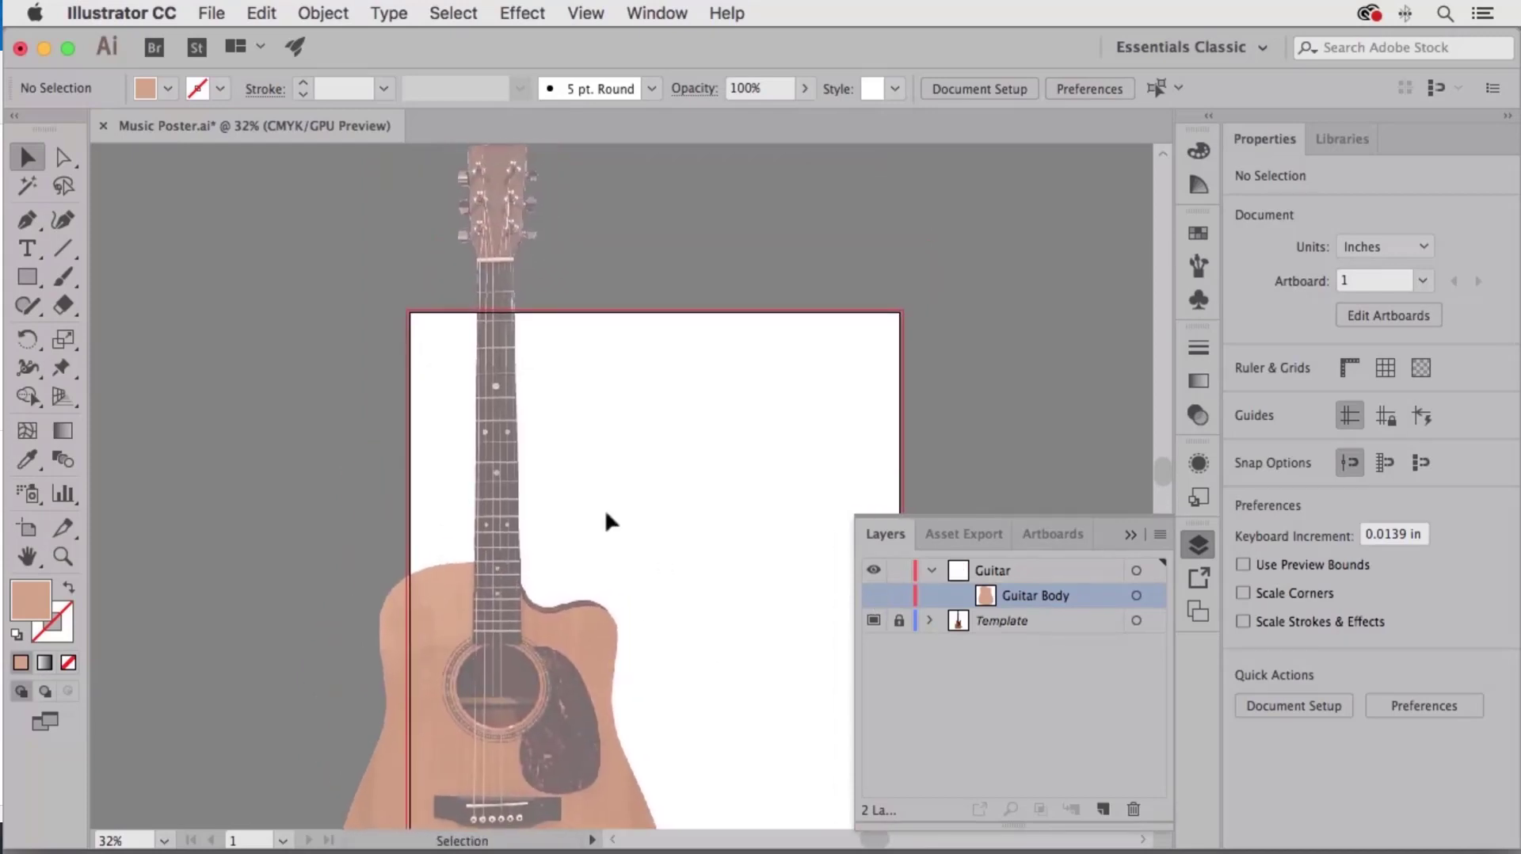
pyautogui.click(29, 278)
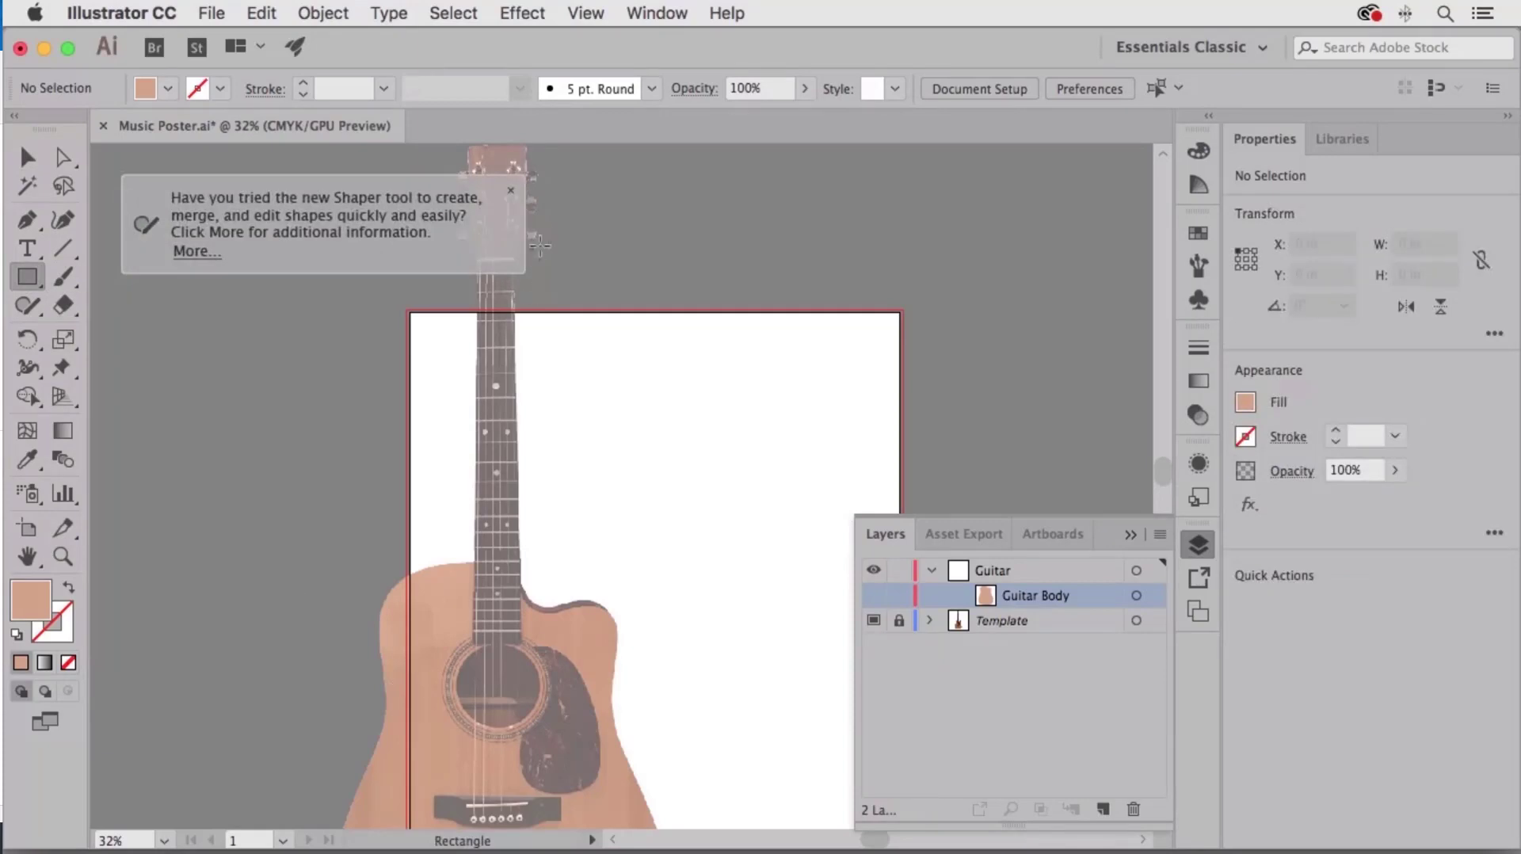
pyautogui.click(510, 190)
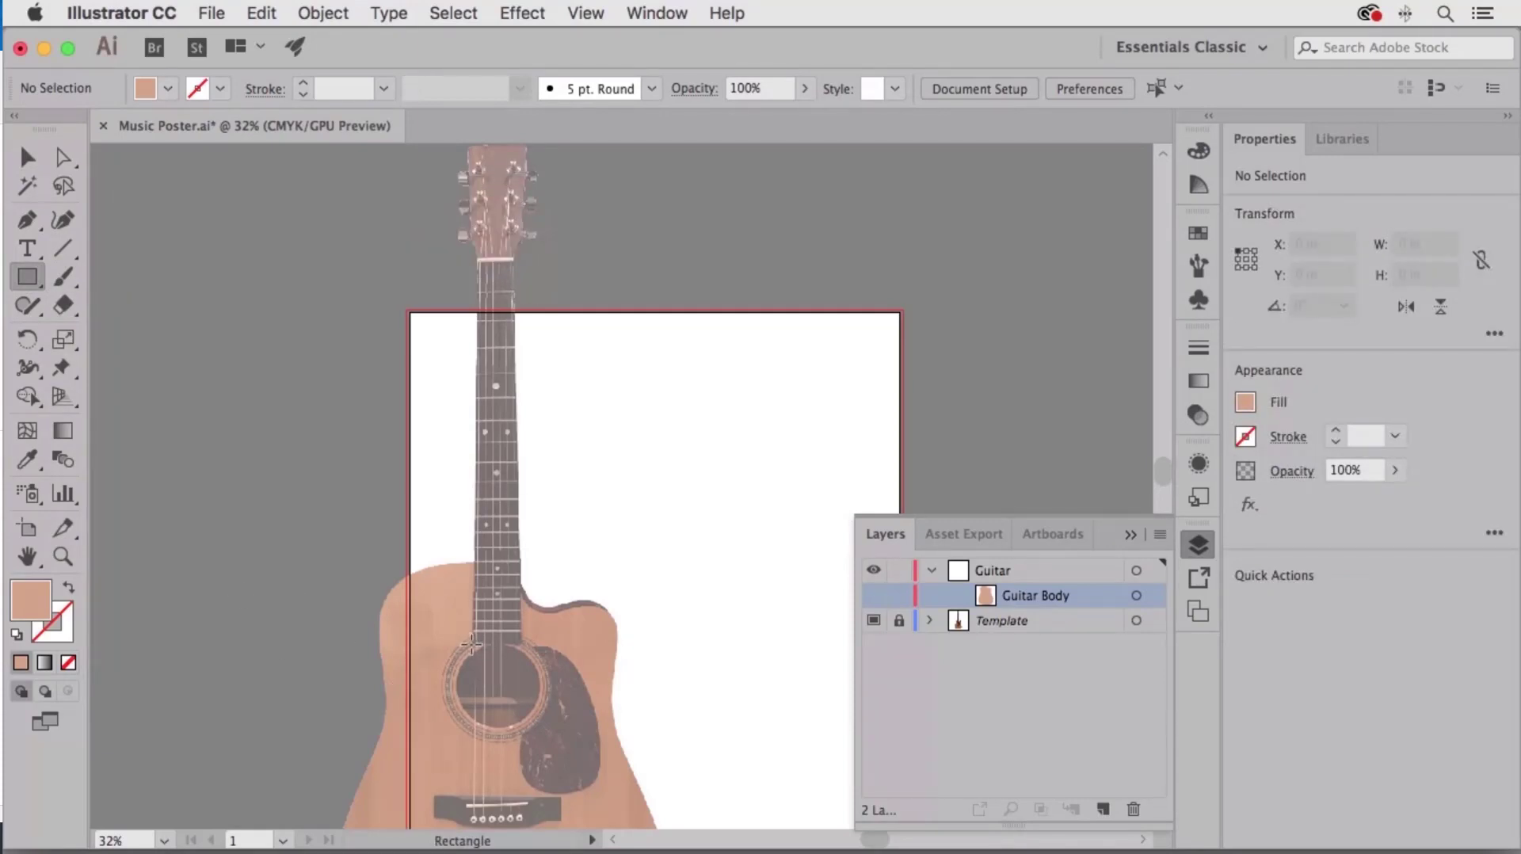
pyautogui.moveTo(470, 646); pyautogui.dragTo(520, 260)
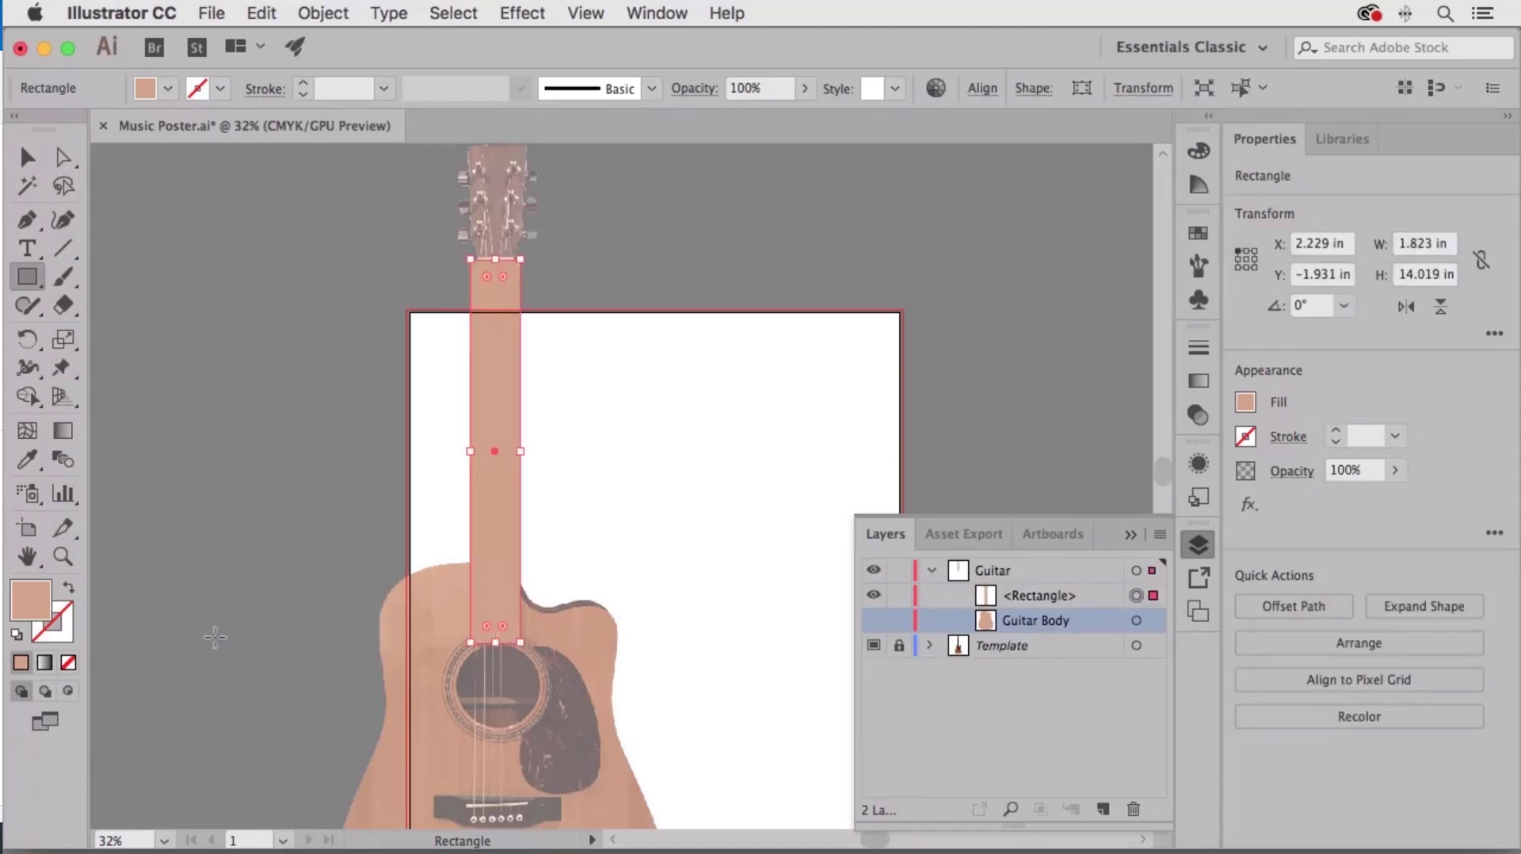
pyautogui.click(1199, 235)
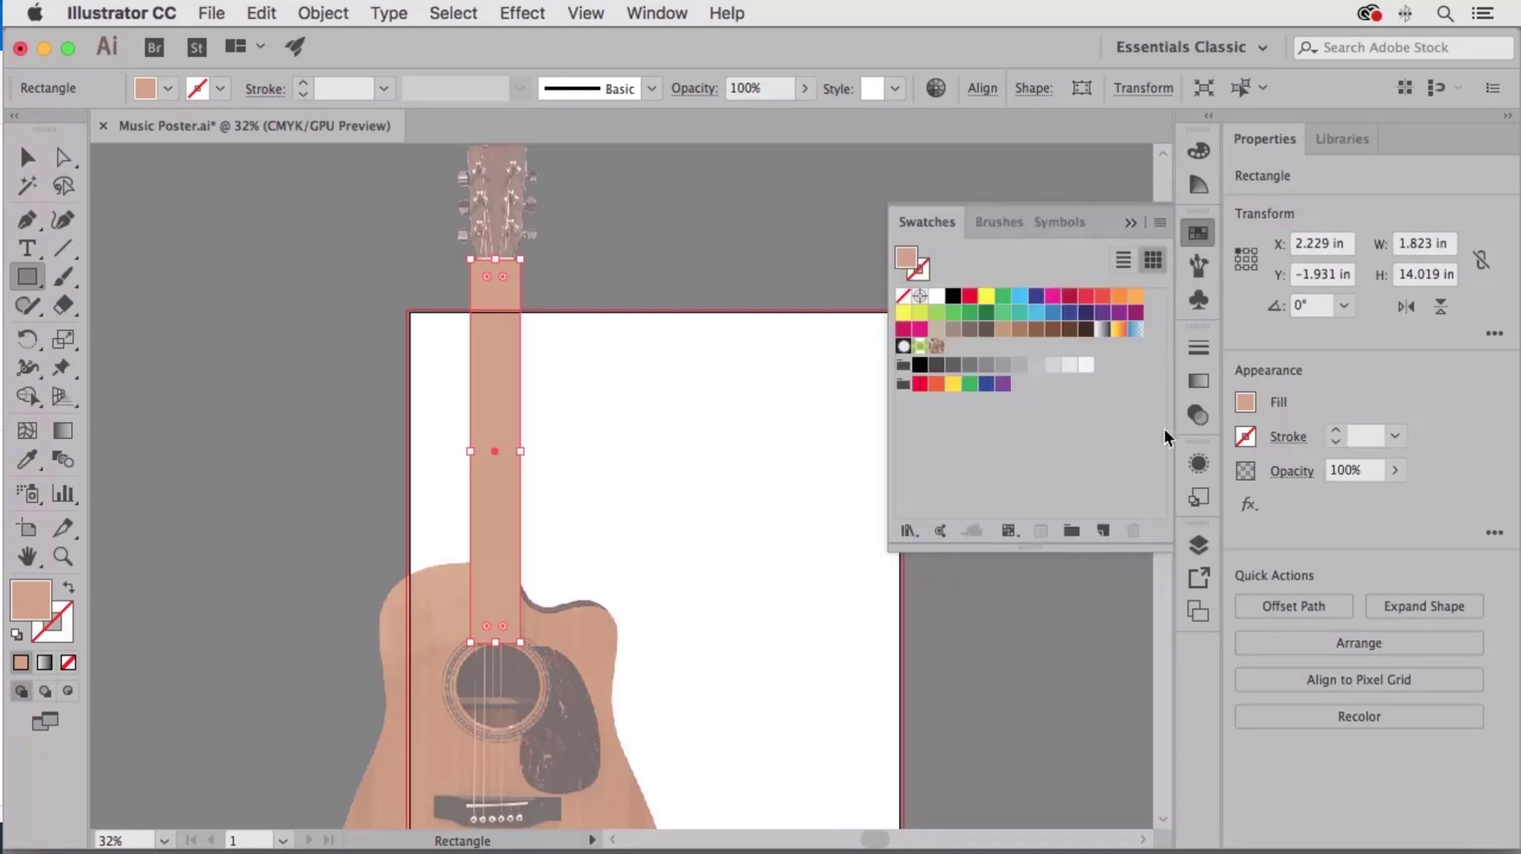
pyautogui.click(936, 365)
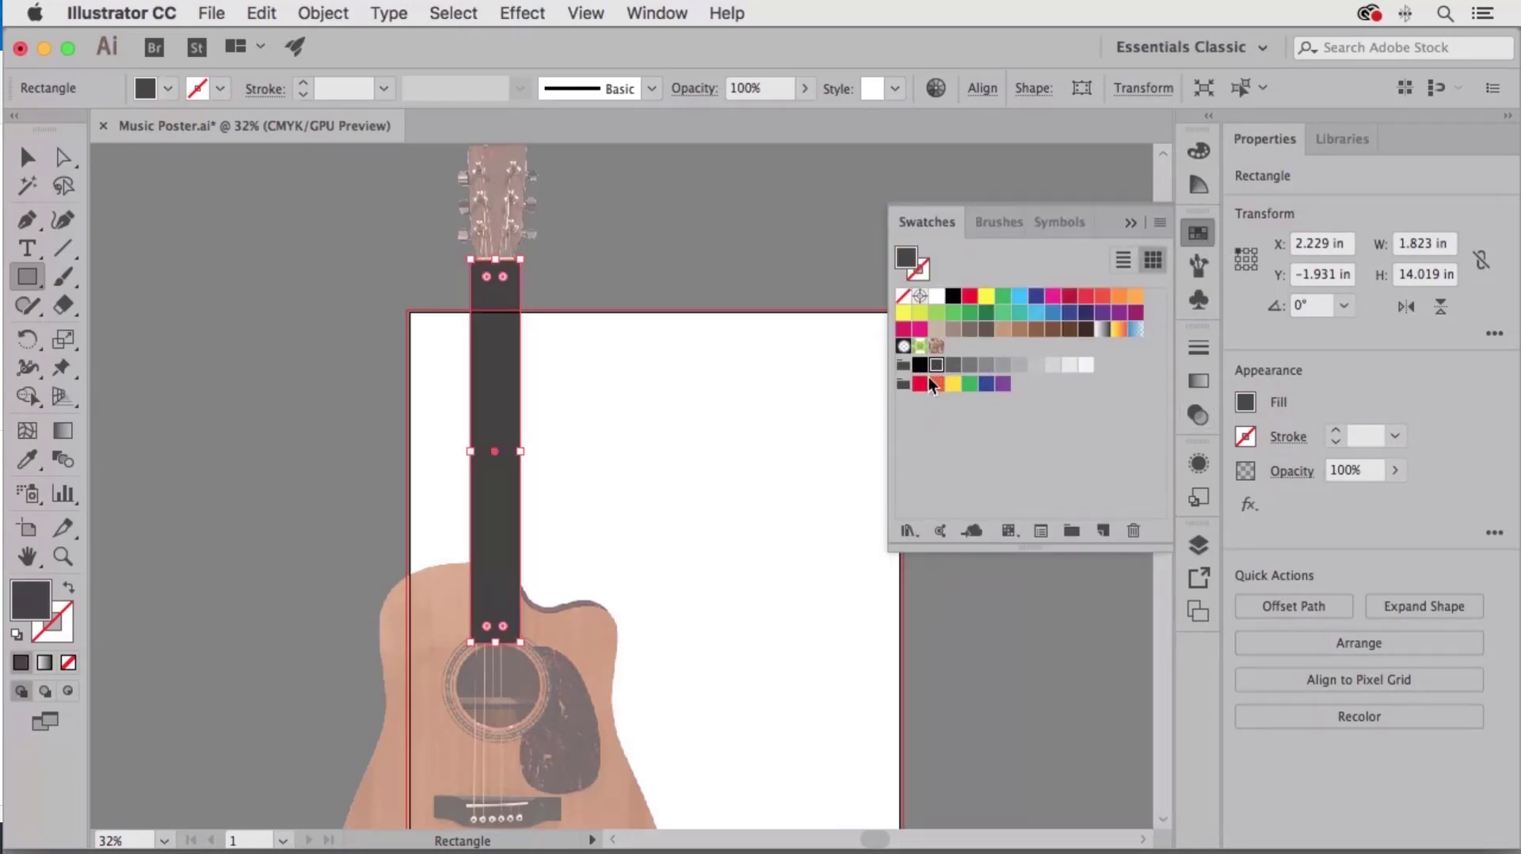
# - Try shearing the neck rectangle sideways about its bottom centre with the Shear tool, and undo the shear
pyautogui.click(63, 342)
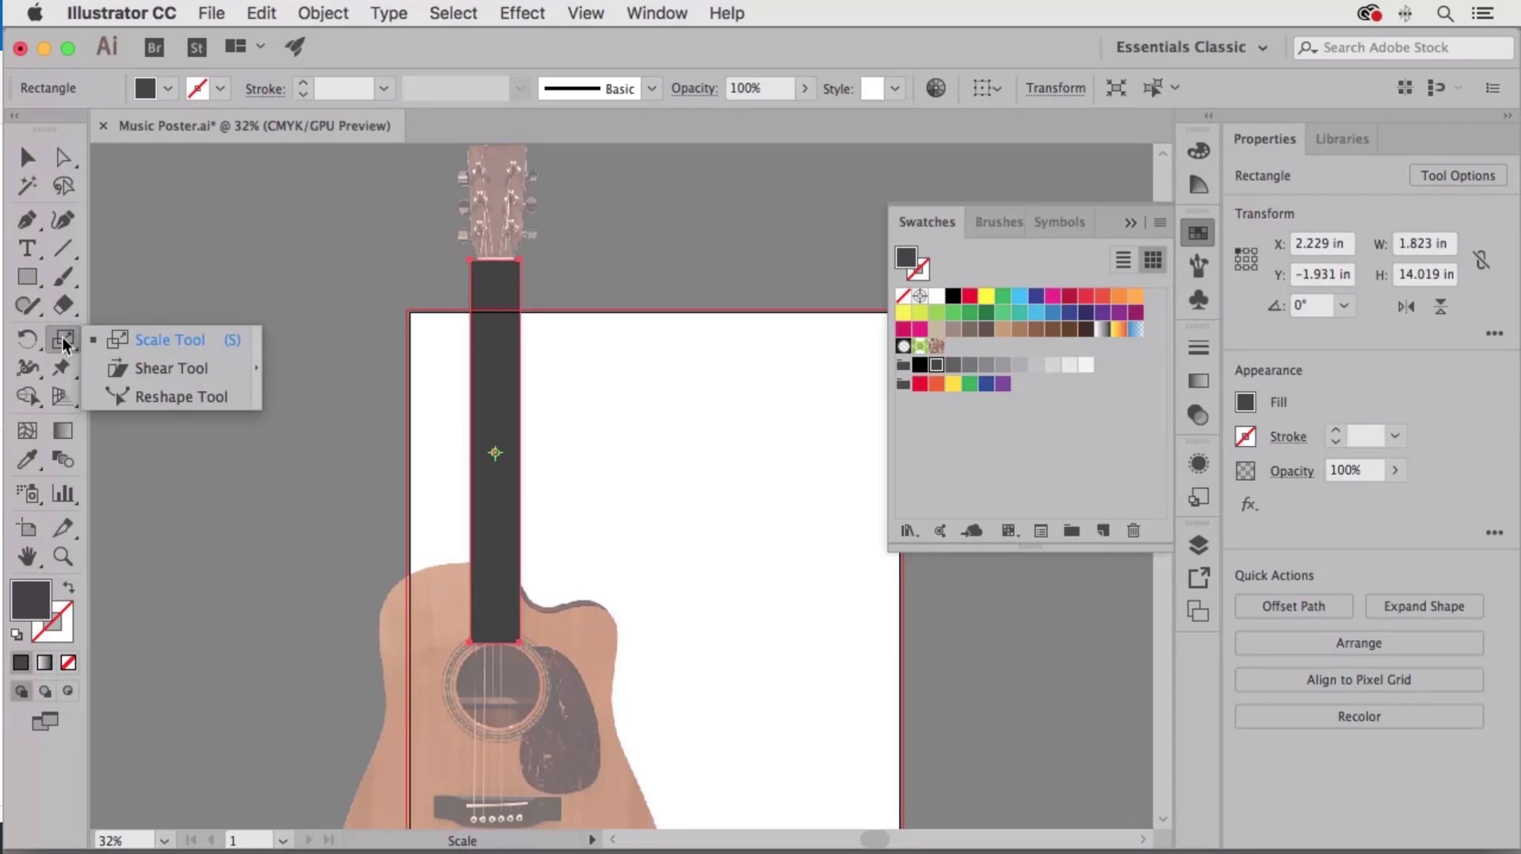
pyautogui.click(150, 368)
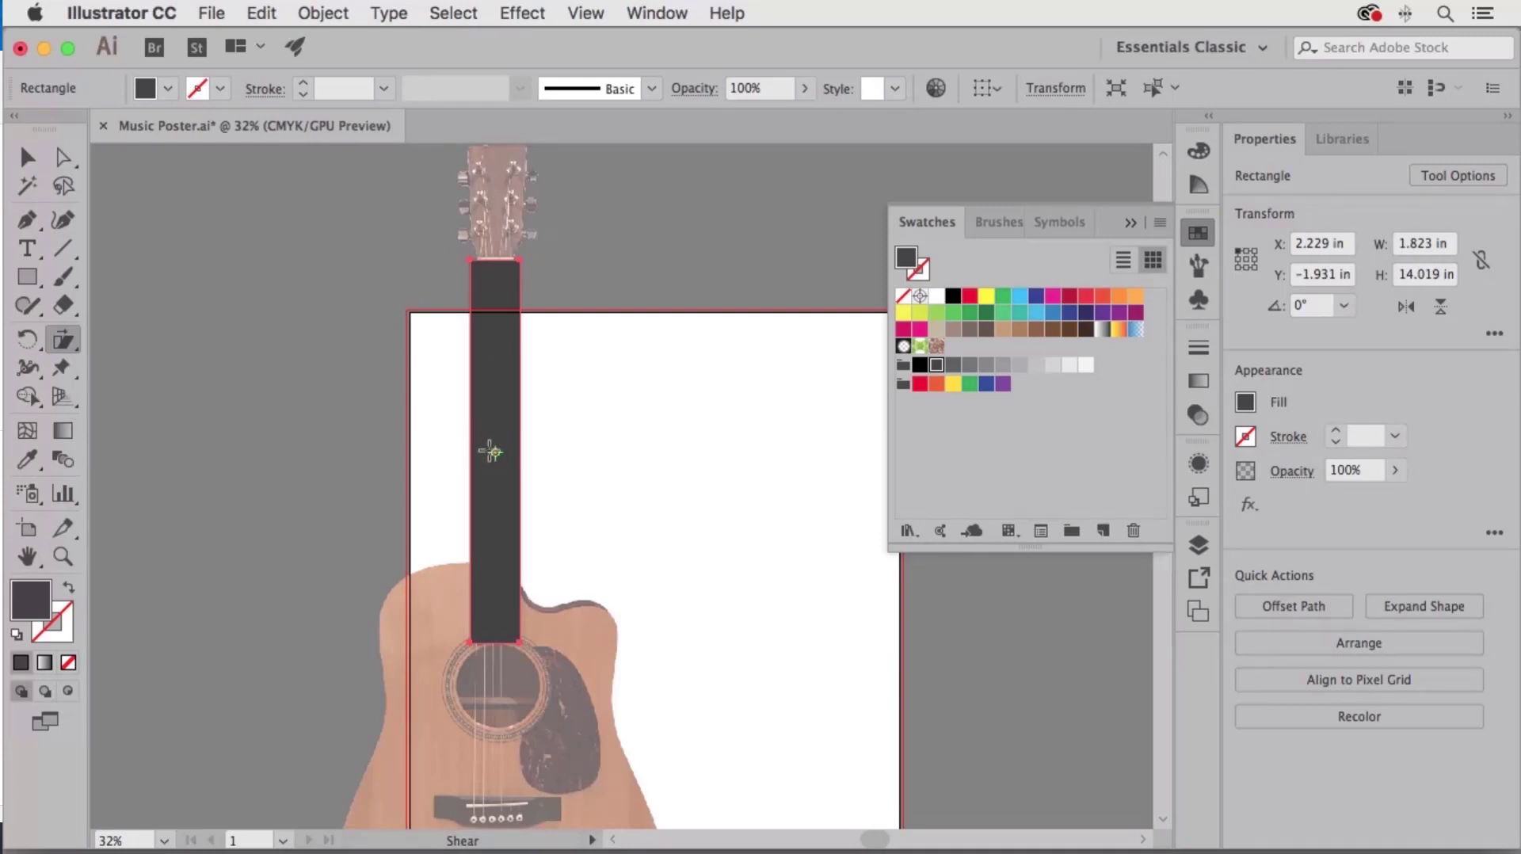
pyautogui.click(492, 640)
pyautogui.moveTo(426, 231); pyautogui.dragTo(506, 236)
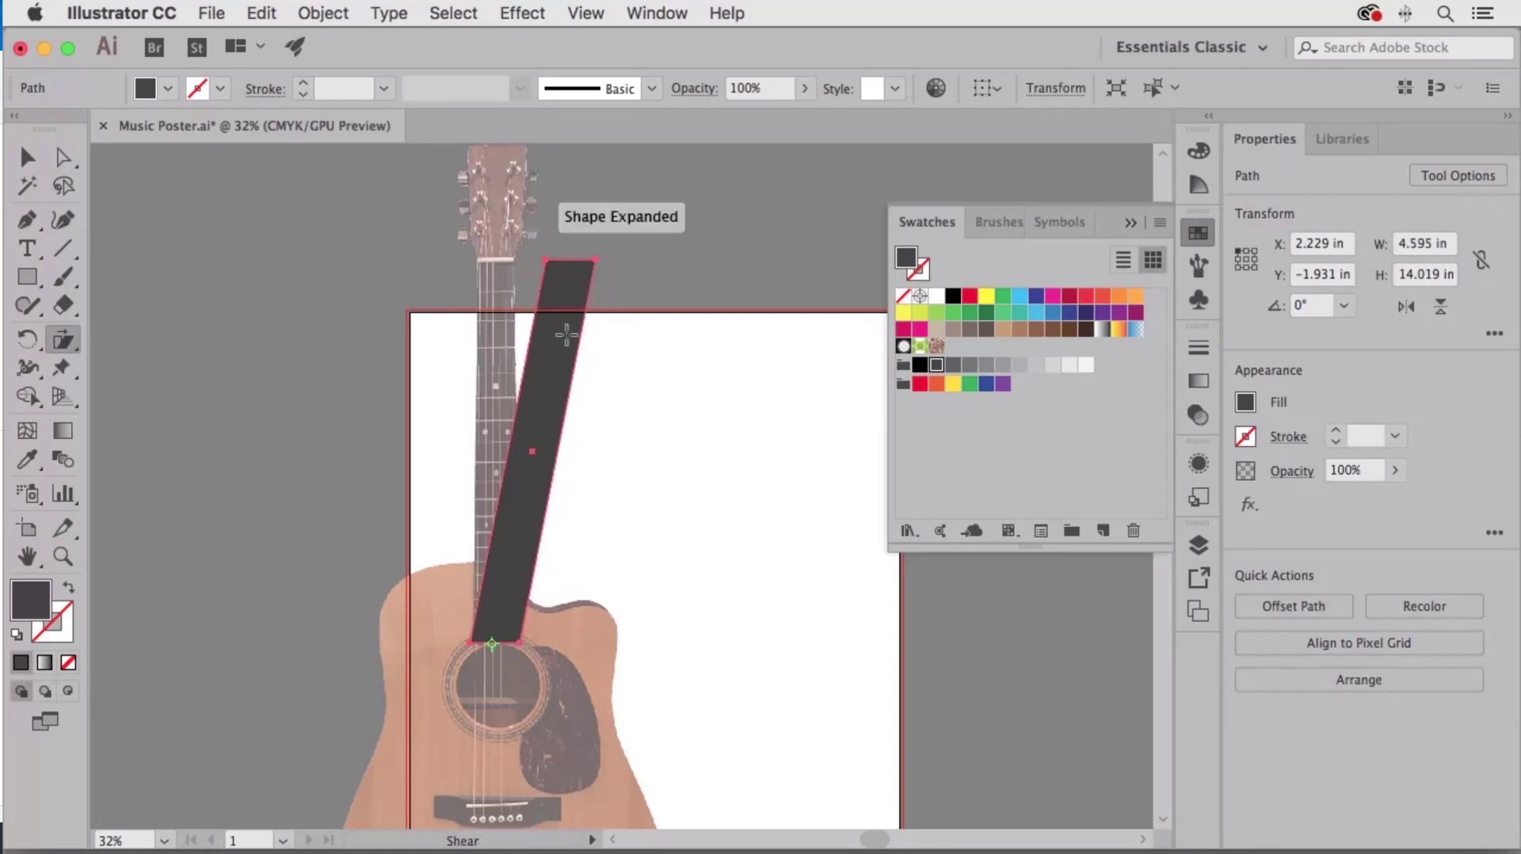
pyautogui.press('super+z')
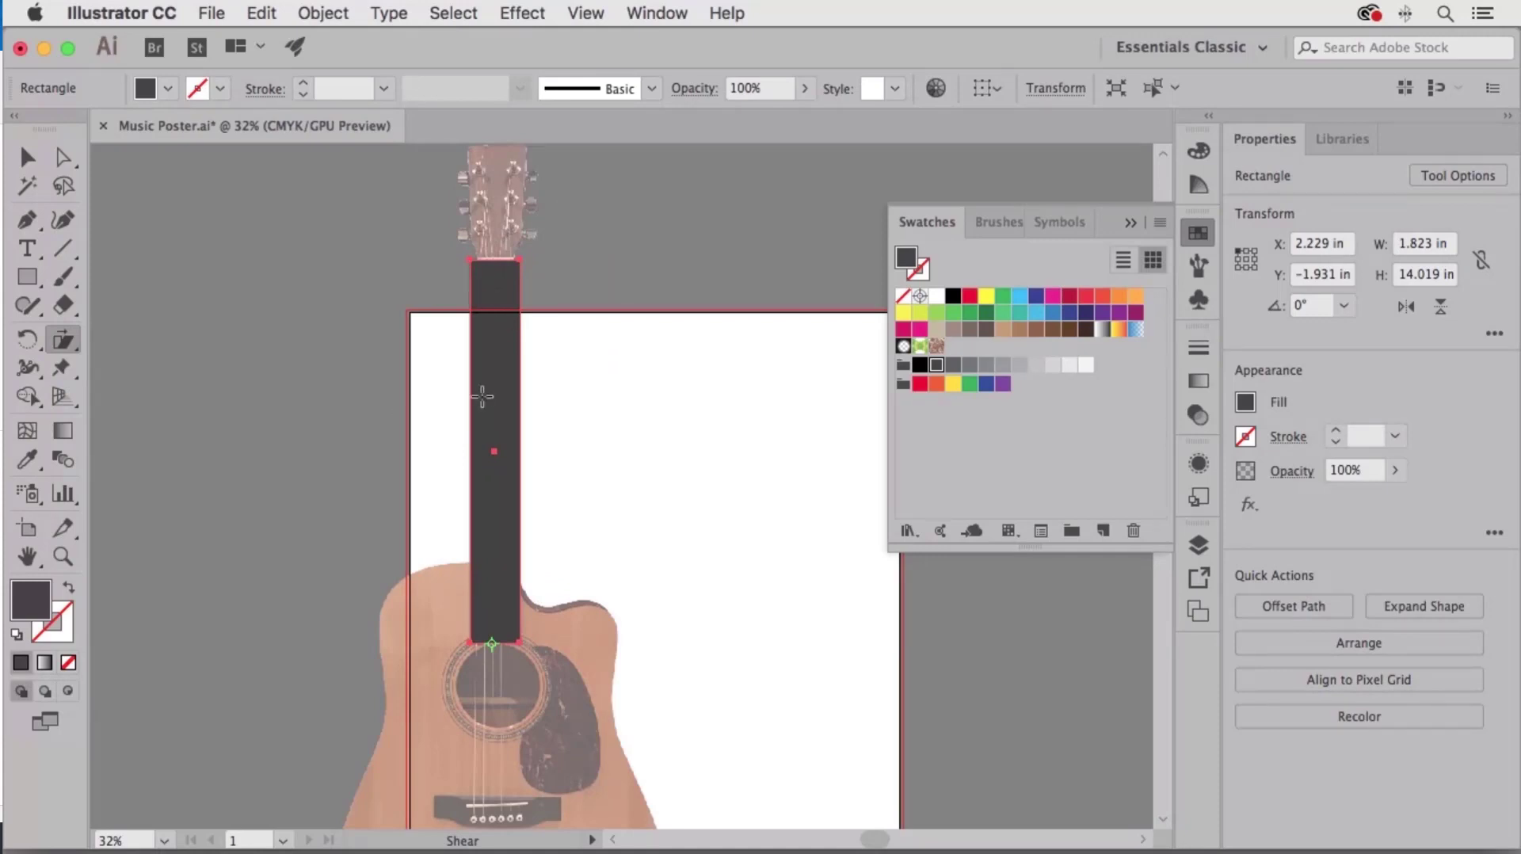
# - Taper the neck by scaling its two top anchor points inward about the bottom centre to match the template's narrower top, and deselect it
pyautogui.click(62, 158)
pyautogui.click(255, 242)
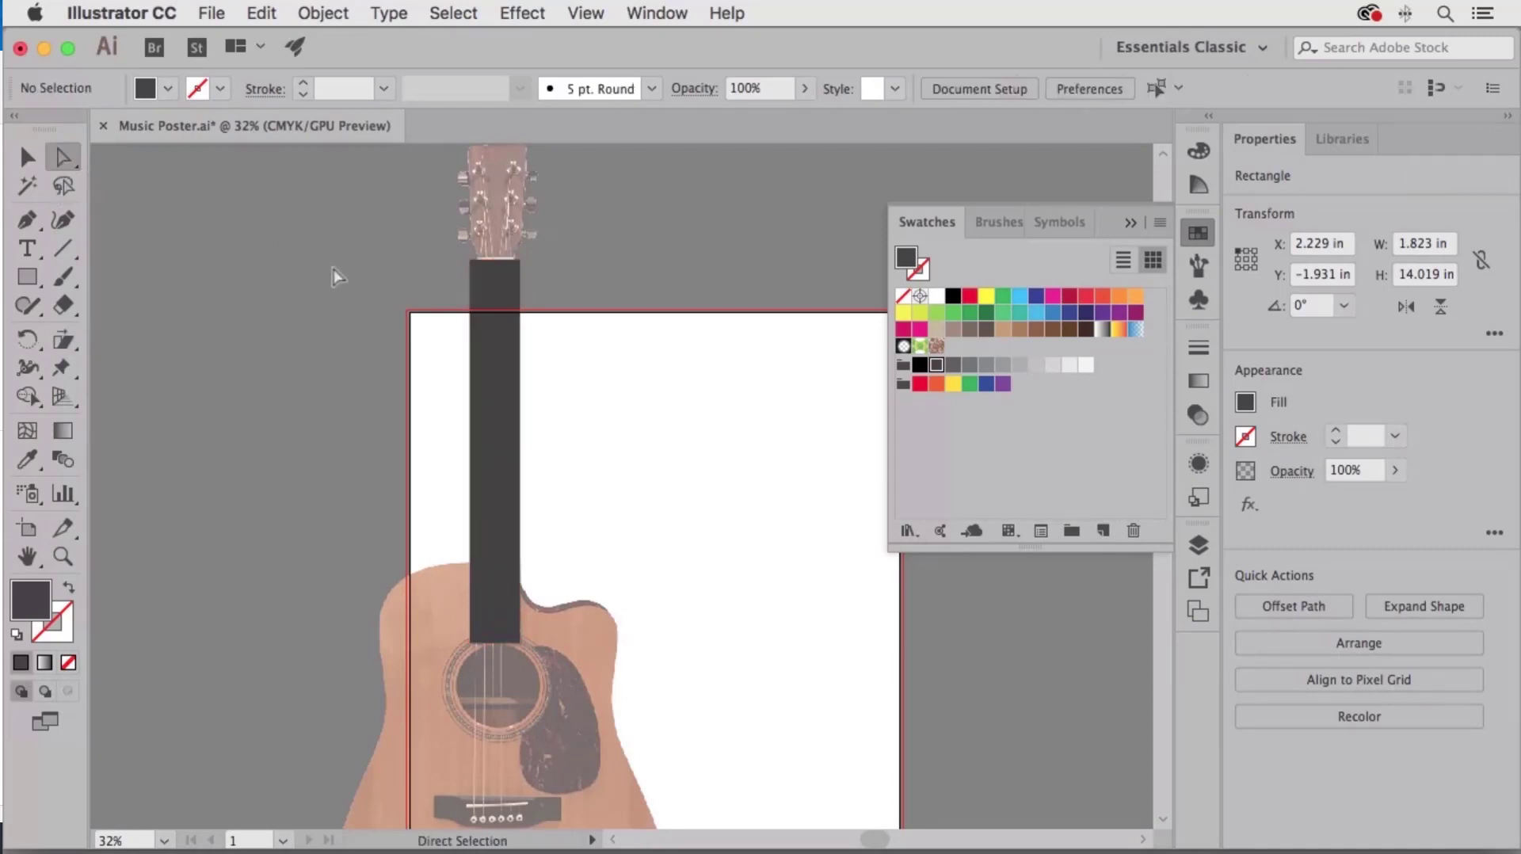
pyautogui.click(470, 262)
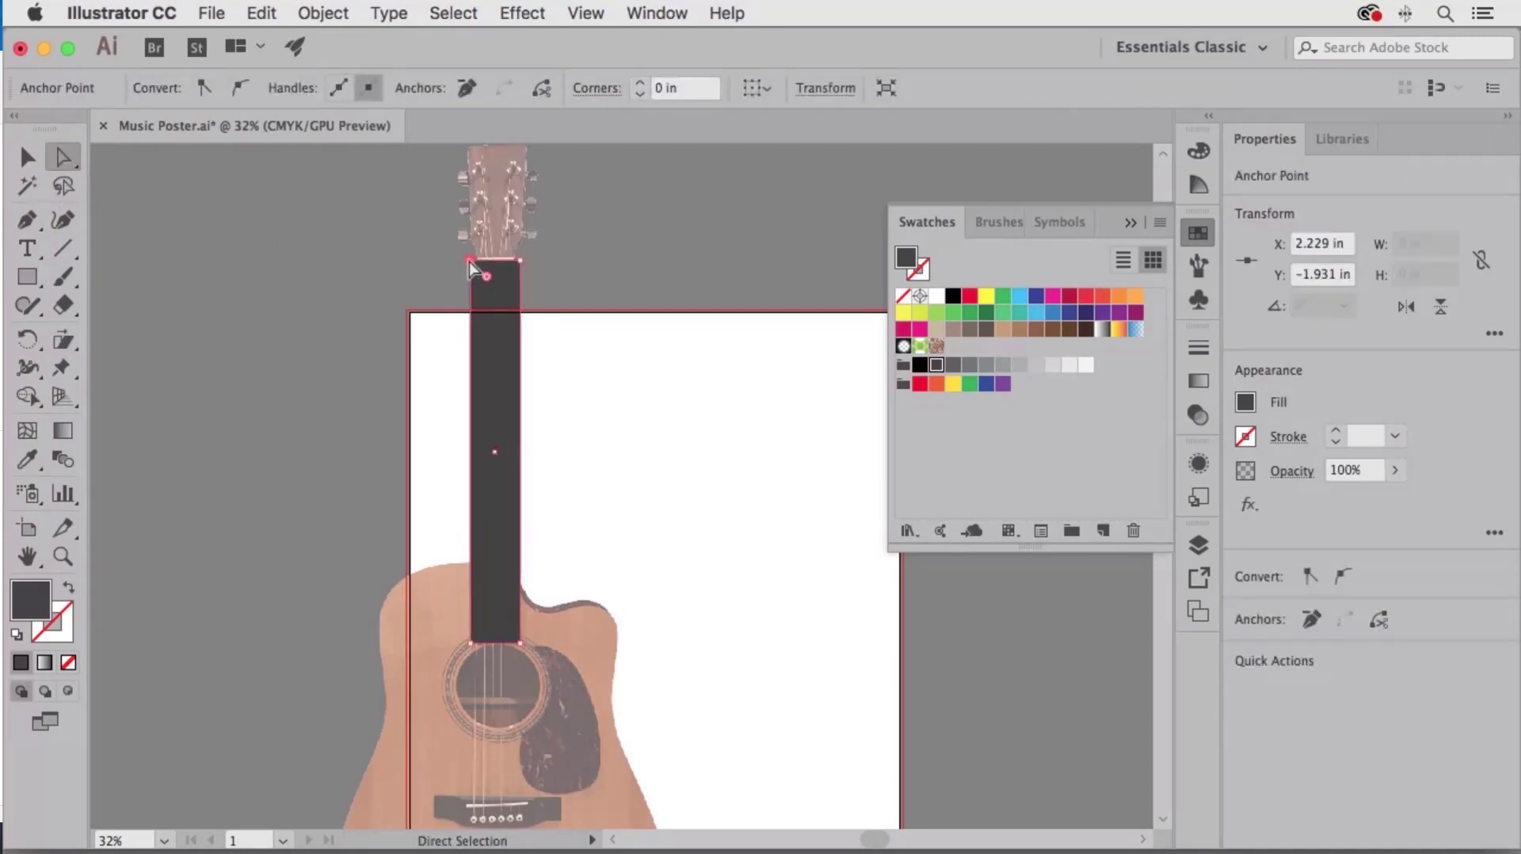
pyautogui.keyDown('shift'); pyautogui.click(519, 261); pyautogui.keyUp('shift')
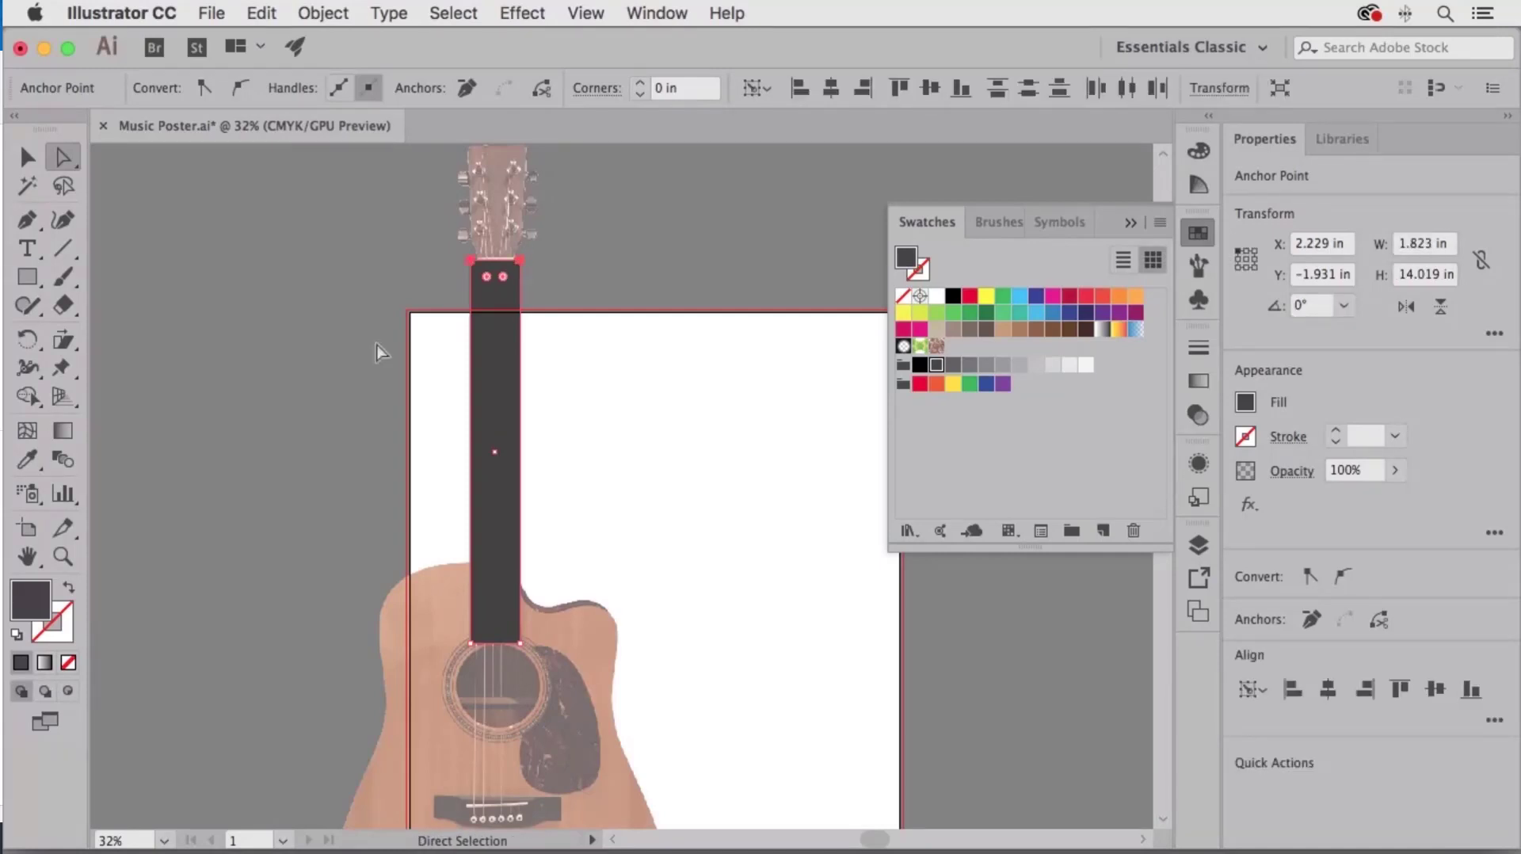
pyautogui.moveTo(65, 339); pyautogui.dragTo(131, 339)
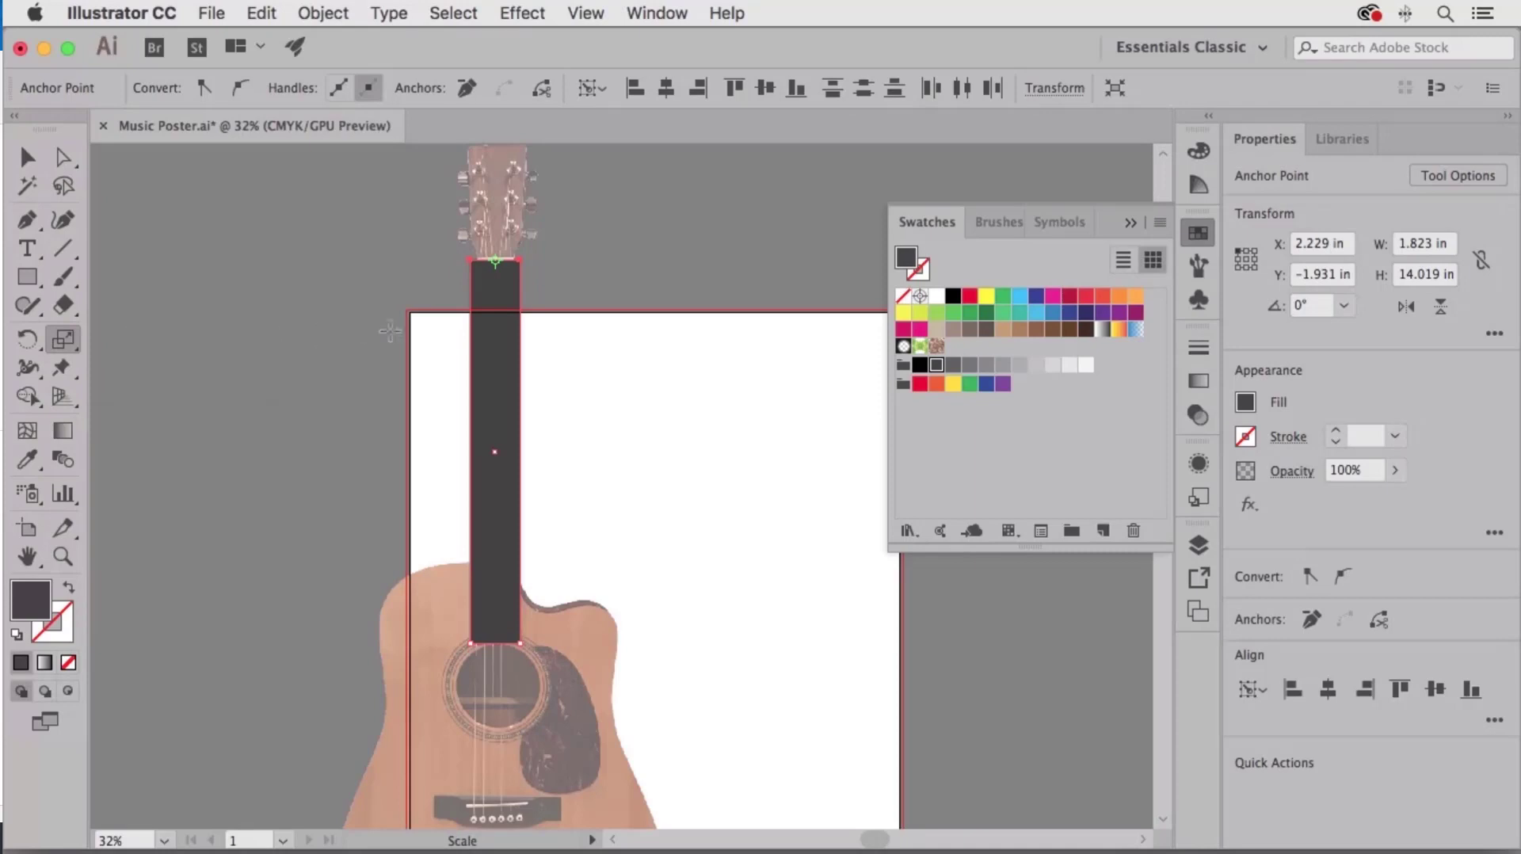
pyautogui.click(494, 642)
pyautogui.moveTo(345, 263); pyautogui.dragTo(388, 273)
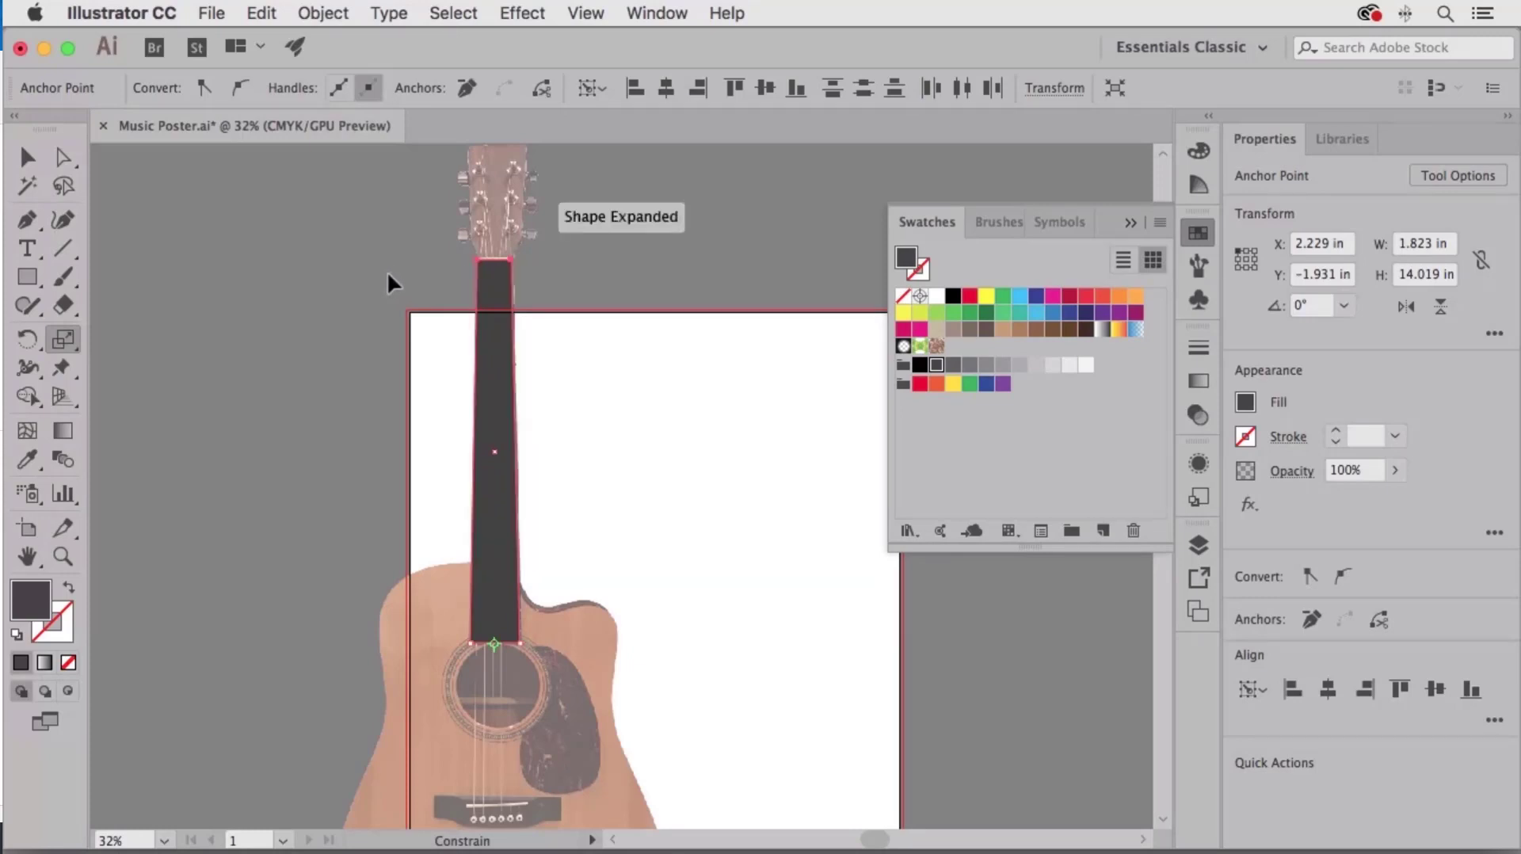
pyautogui.click(28, 158)
pyautogui.click(264, 269)
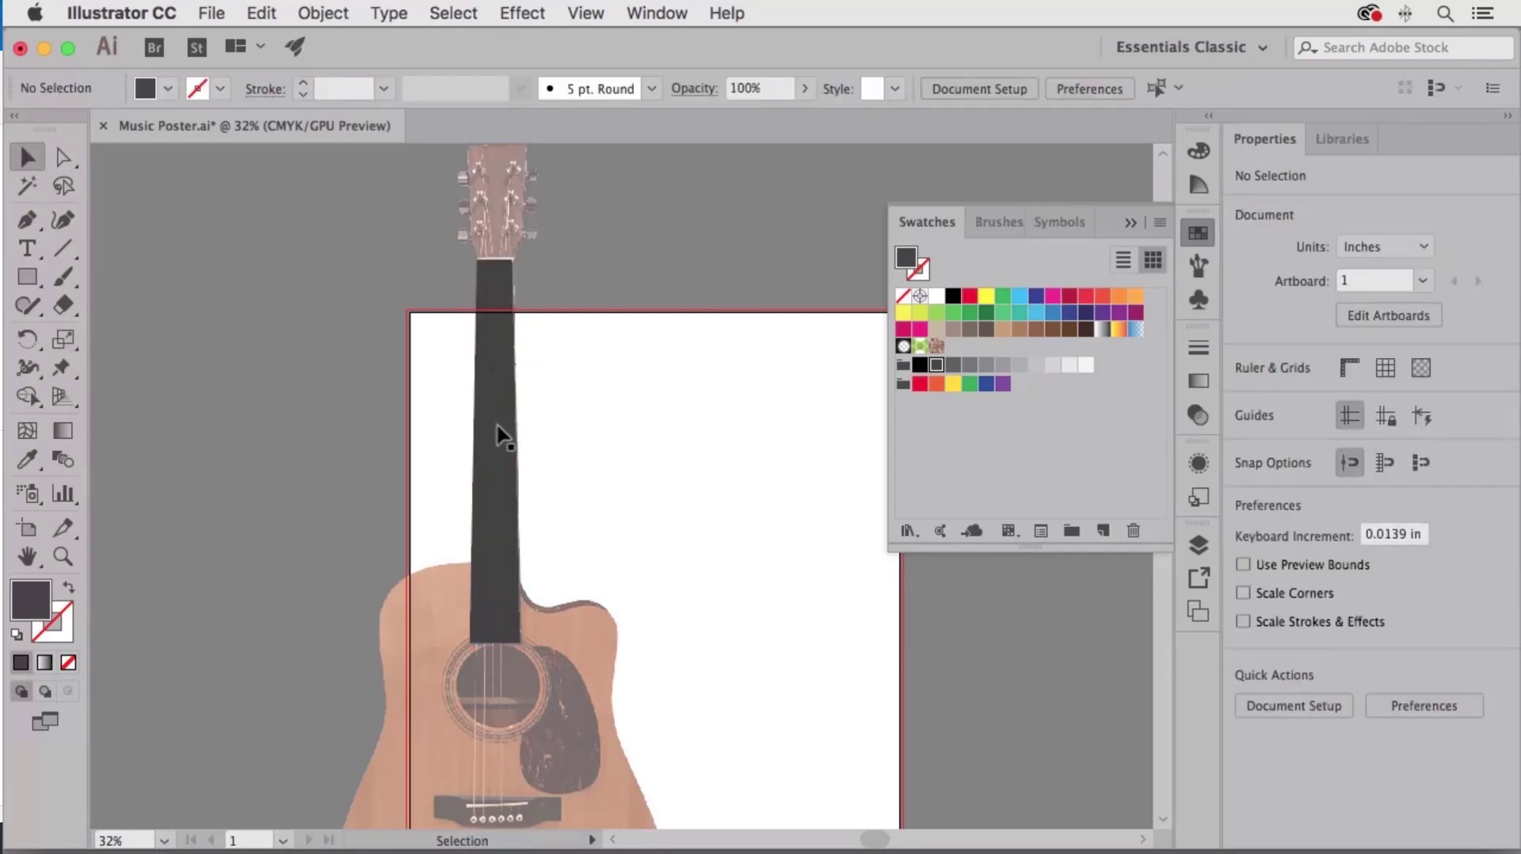
# - Rename the neck path in the Guitar layer to "Guitar Neck" and deselect it
pyautogui.click(496, 474)
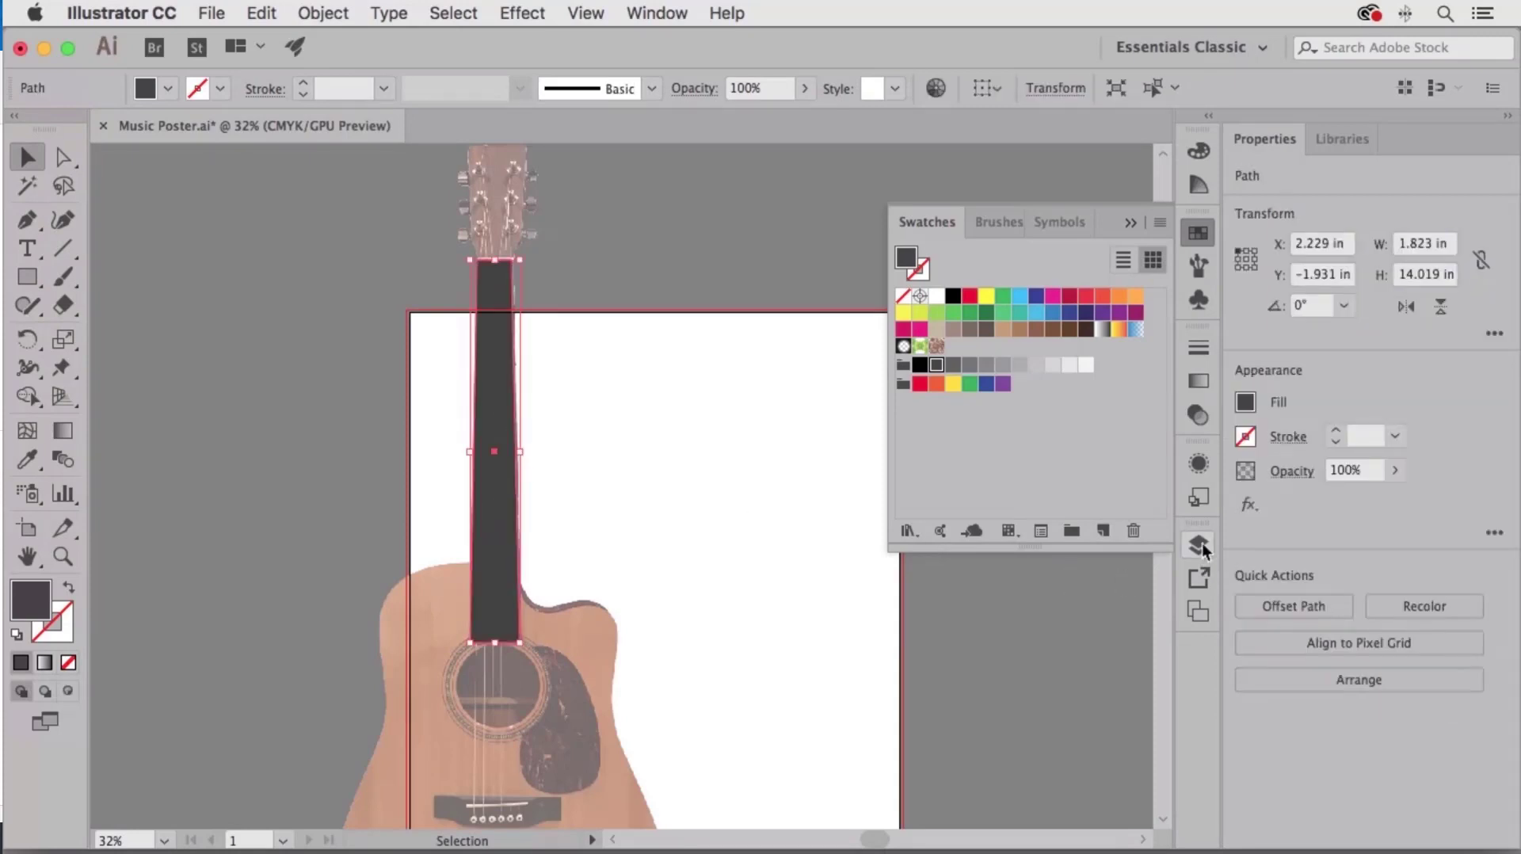
pyautogui.click(1199, 543)
pyautogui.doubleClick(1019, 597)
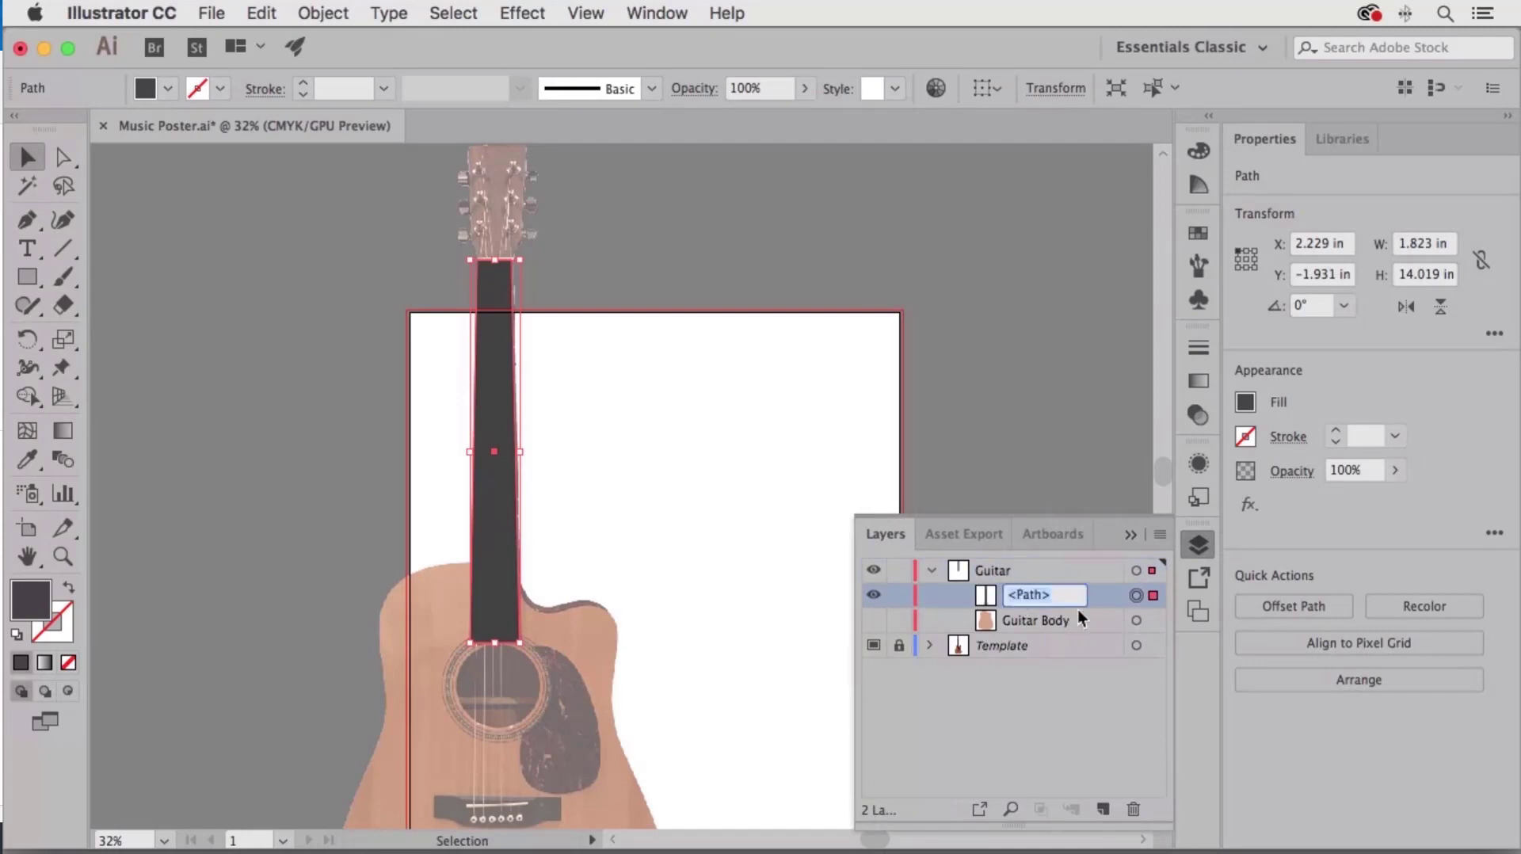
pyautogui.write('Guitar Neck')
pyautogui.press('Return')
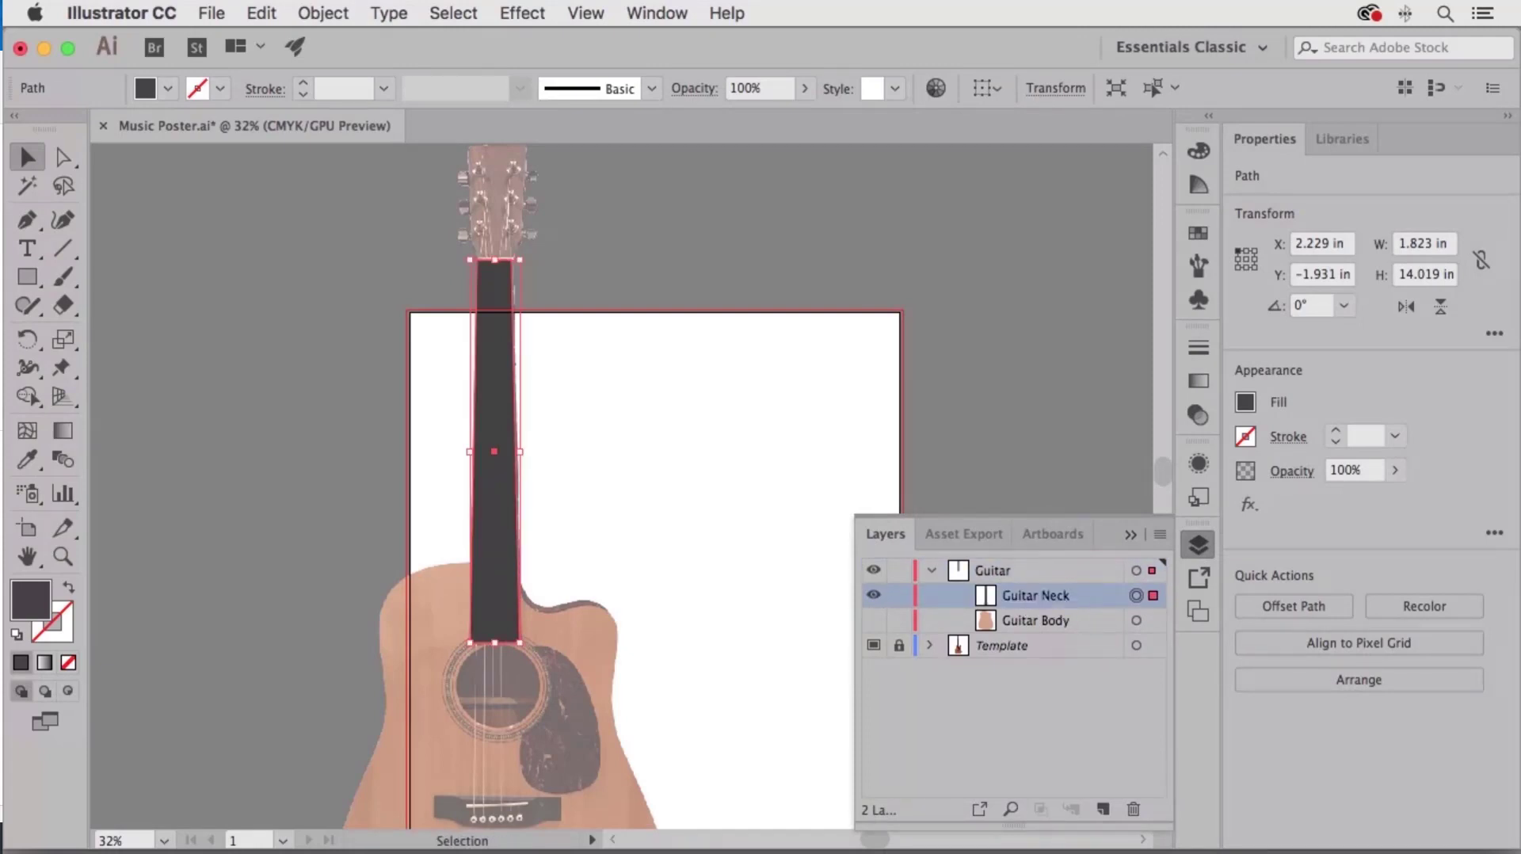
pyautogui.click(779, 275)
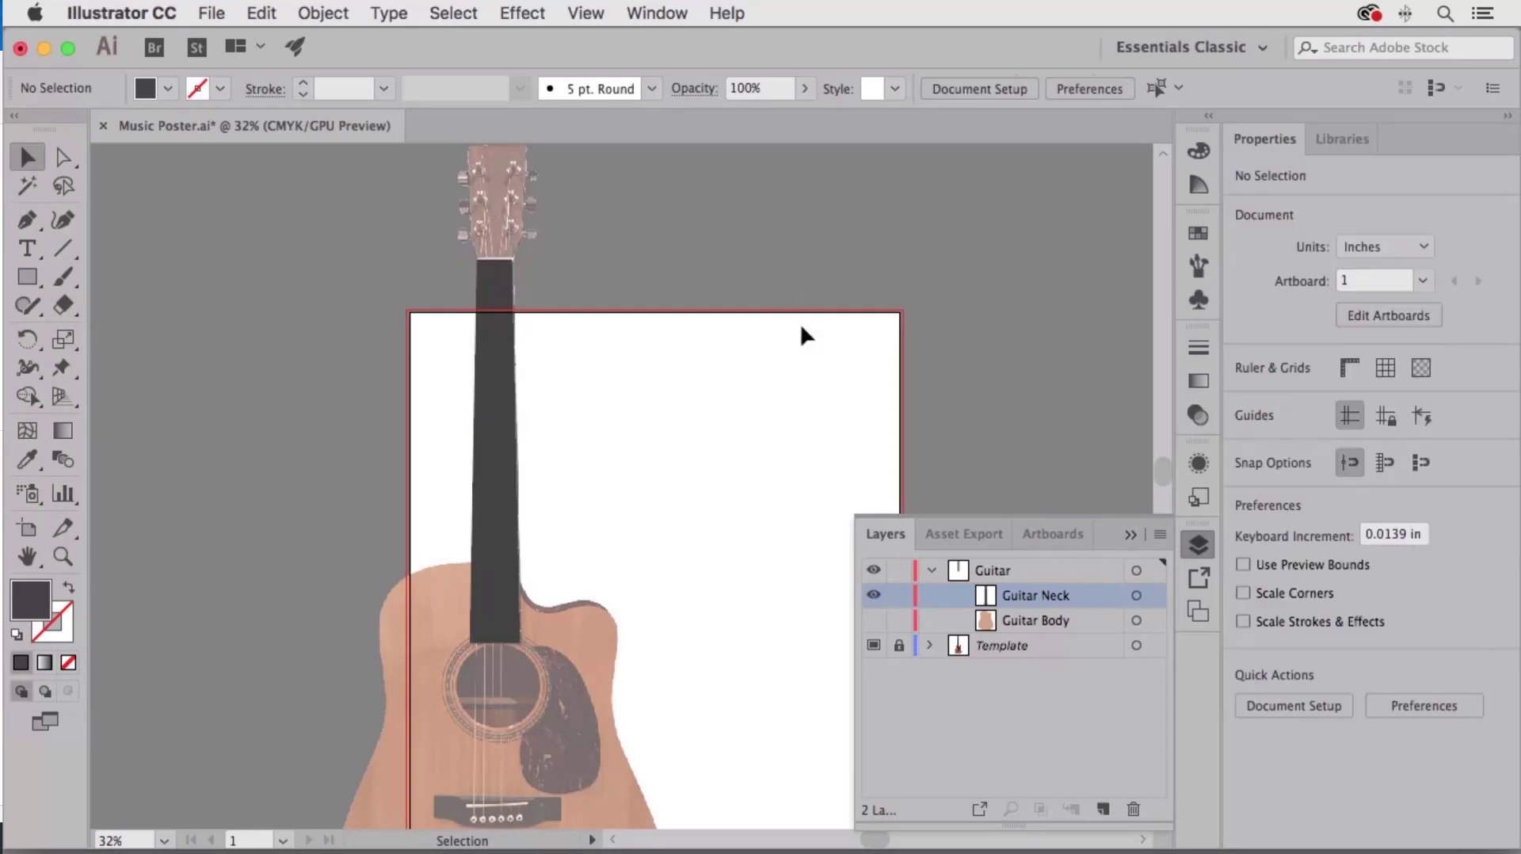